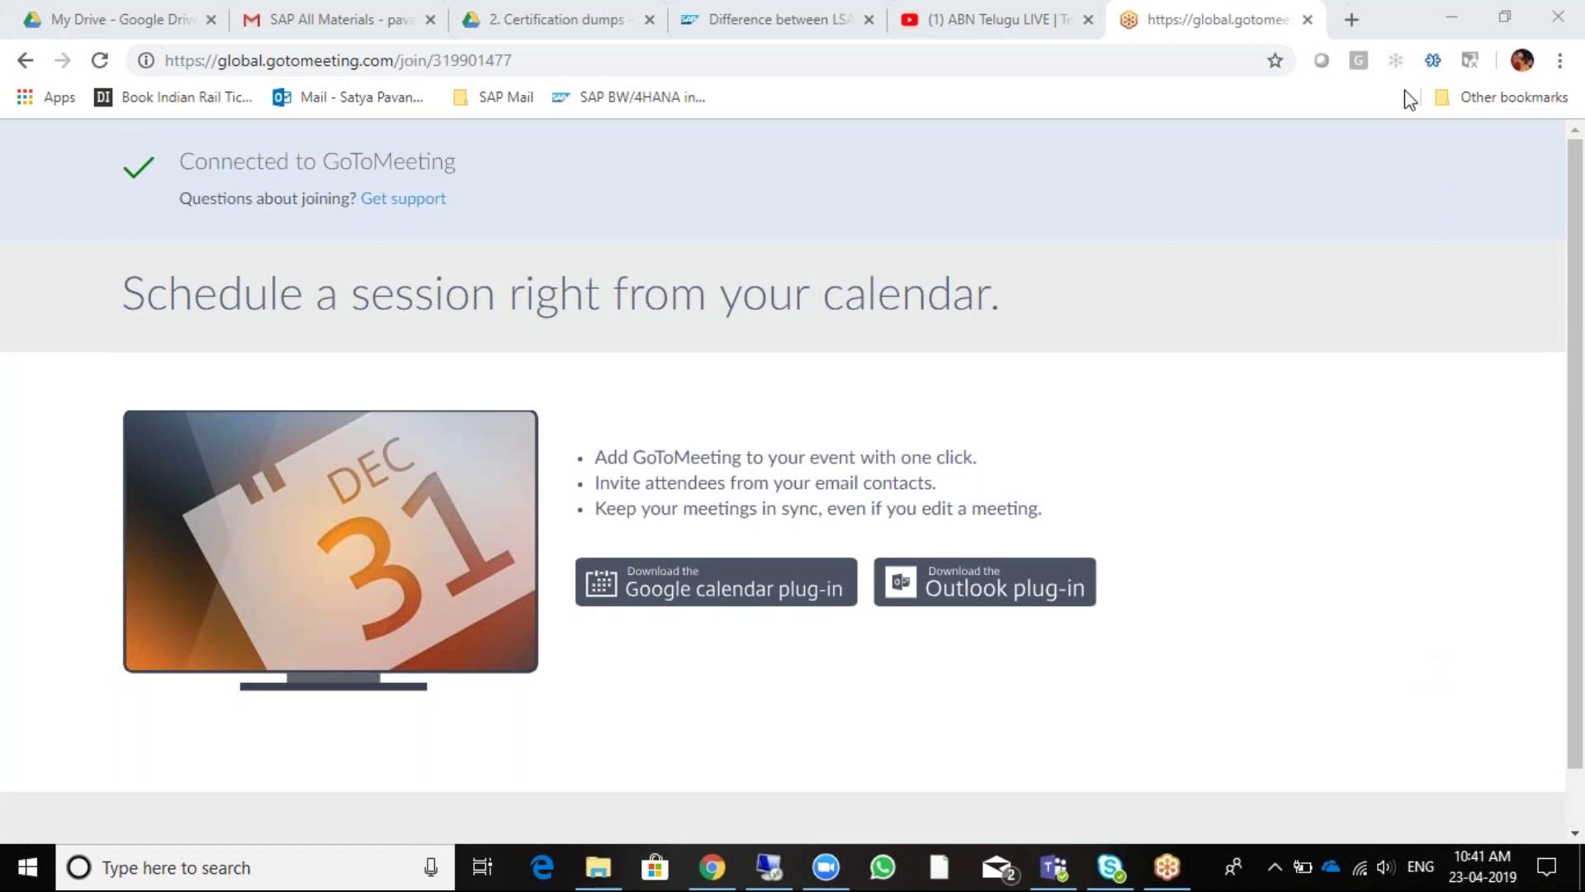
# Switch to the SAP remote session and create the standard InfoCube ZIC_SD10, "Infocube for SD10", in InfoArea IA_NOKIA
pyautogui.click(1459, 13)
pyautogui.click(761, 866)
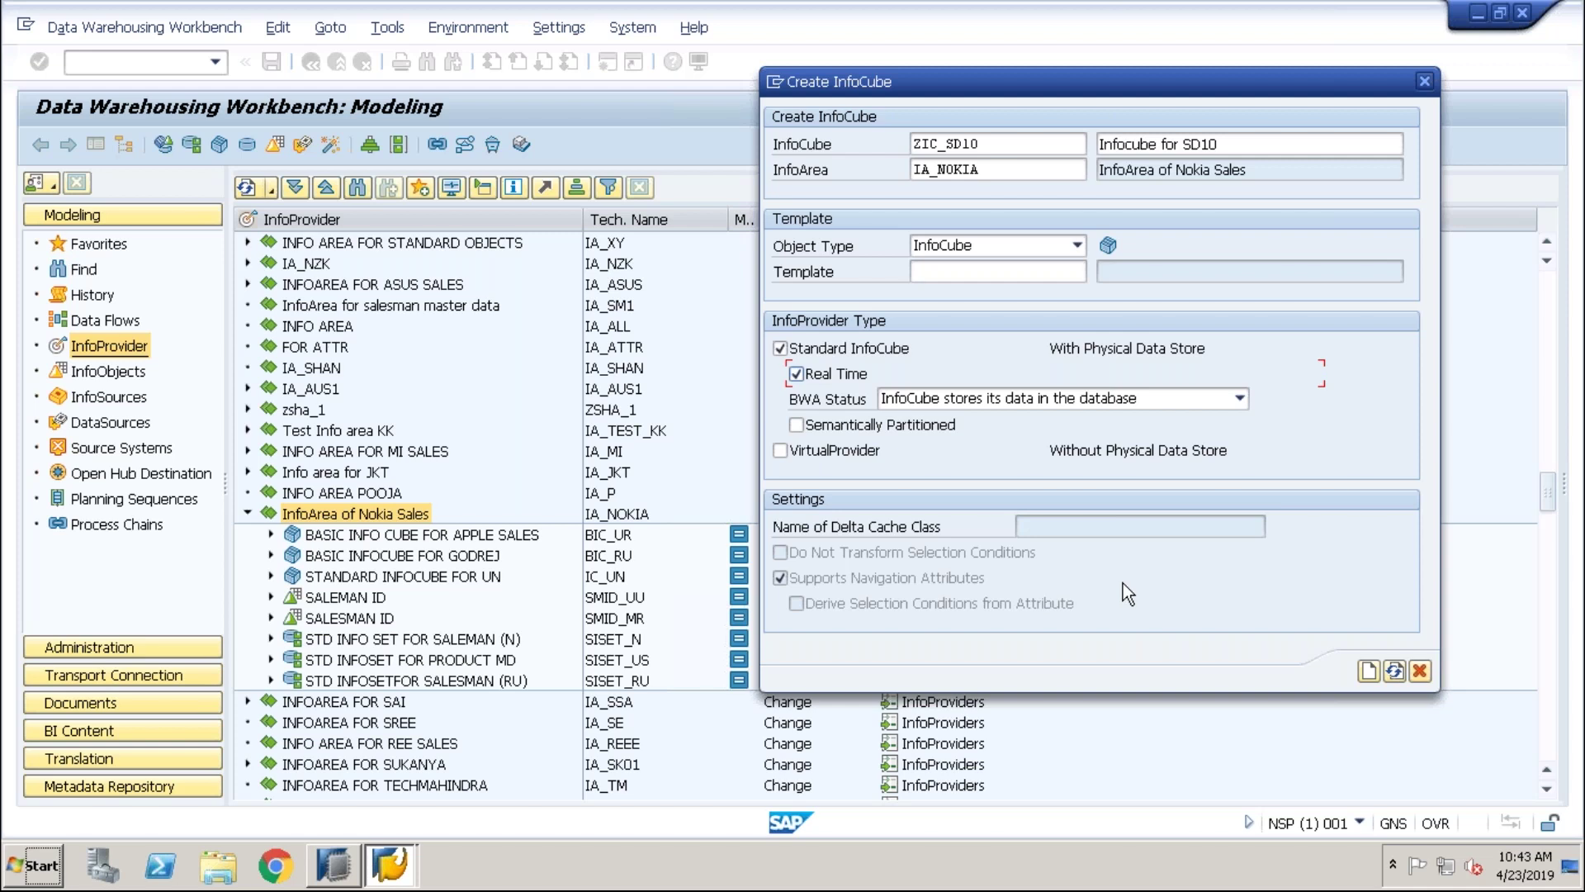
pyautogui.click(1368, 671)
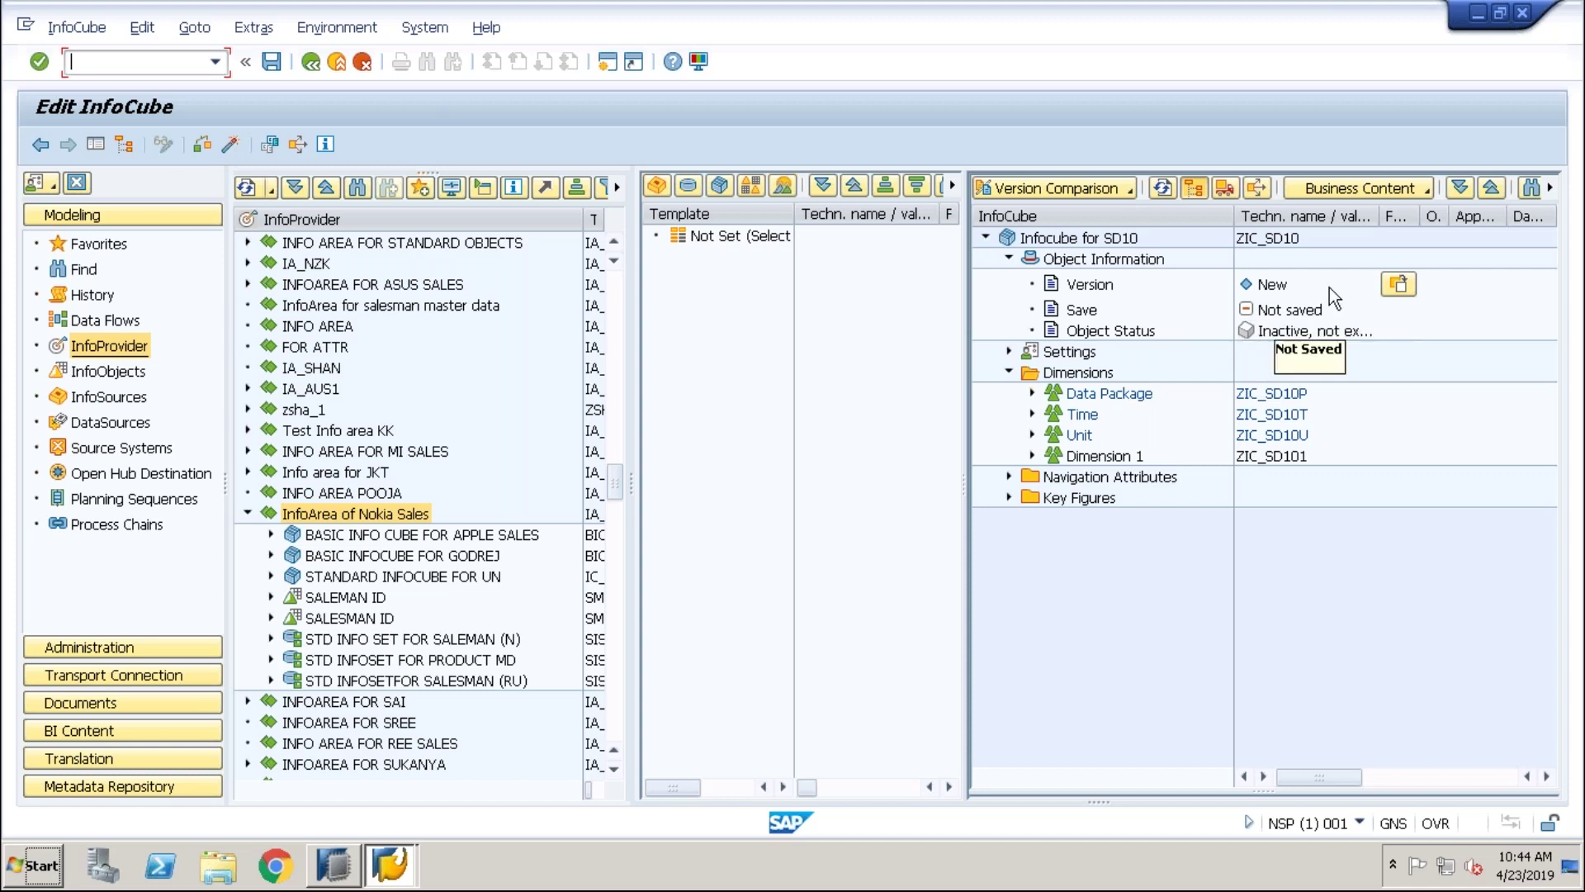
# Review the new InfoCube's version choices, object status and settings, and expand its navigation attributes and key figures folders
pyautogui.click(1398, 284)
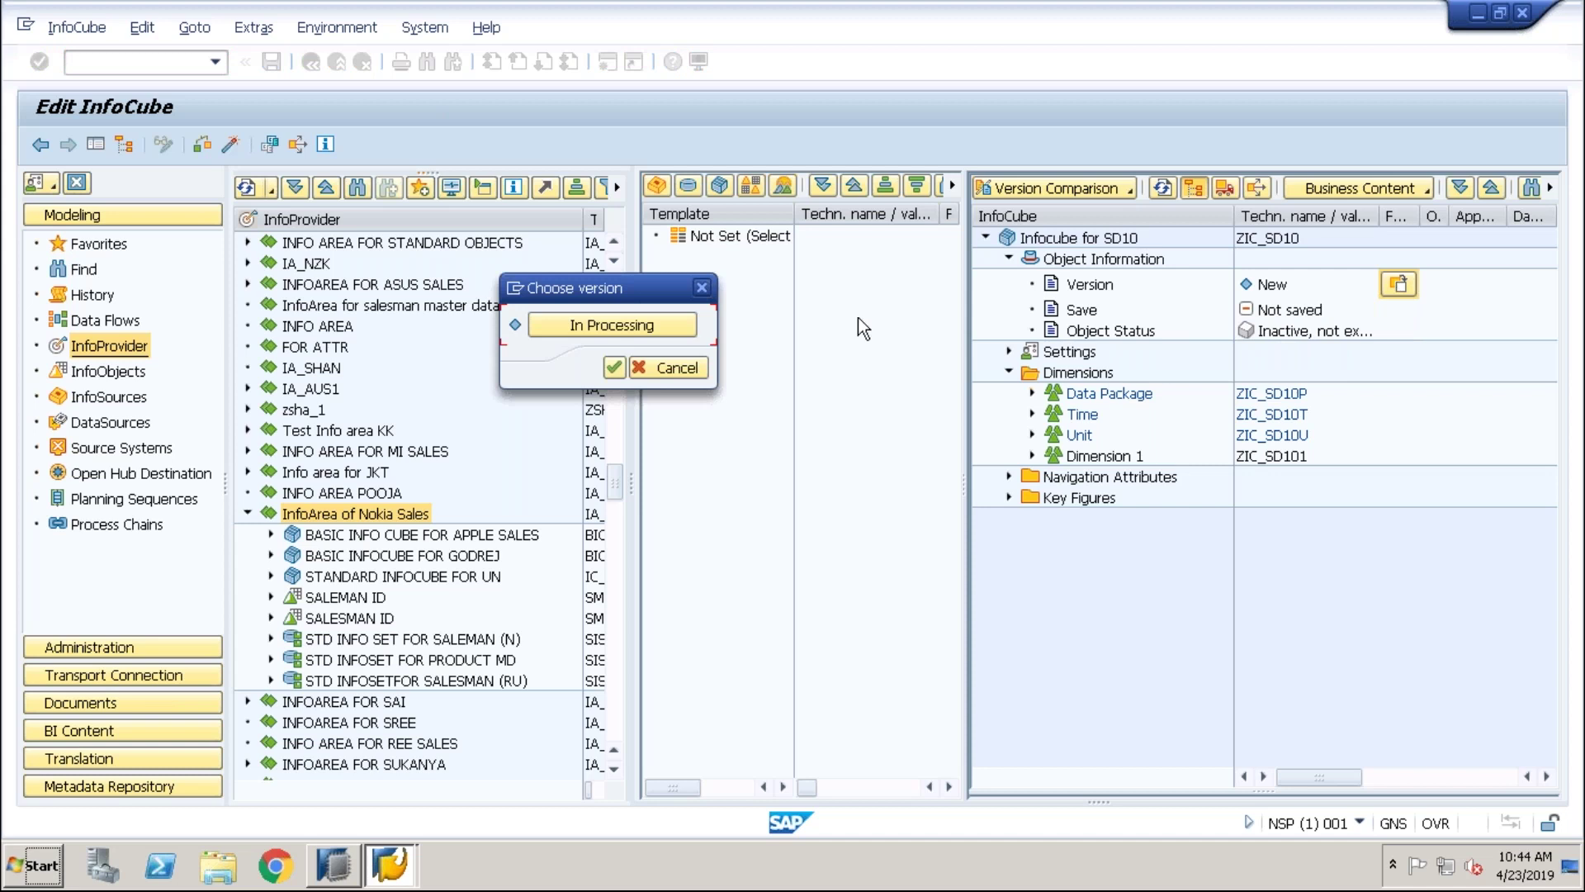
pyautogui.click(702, 287)
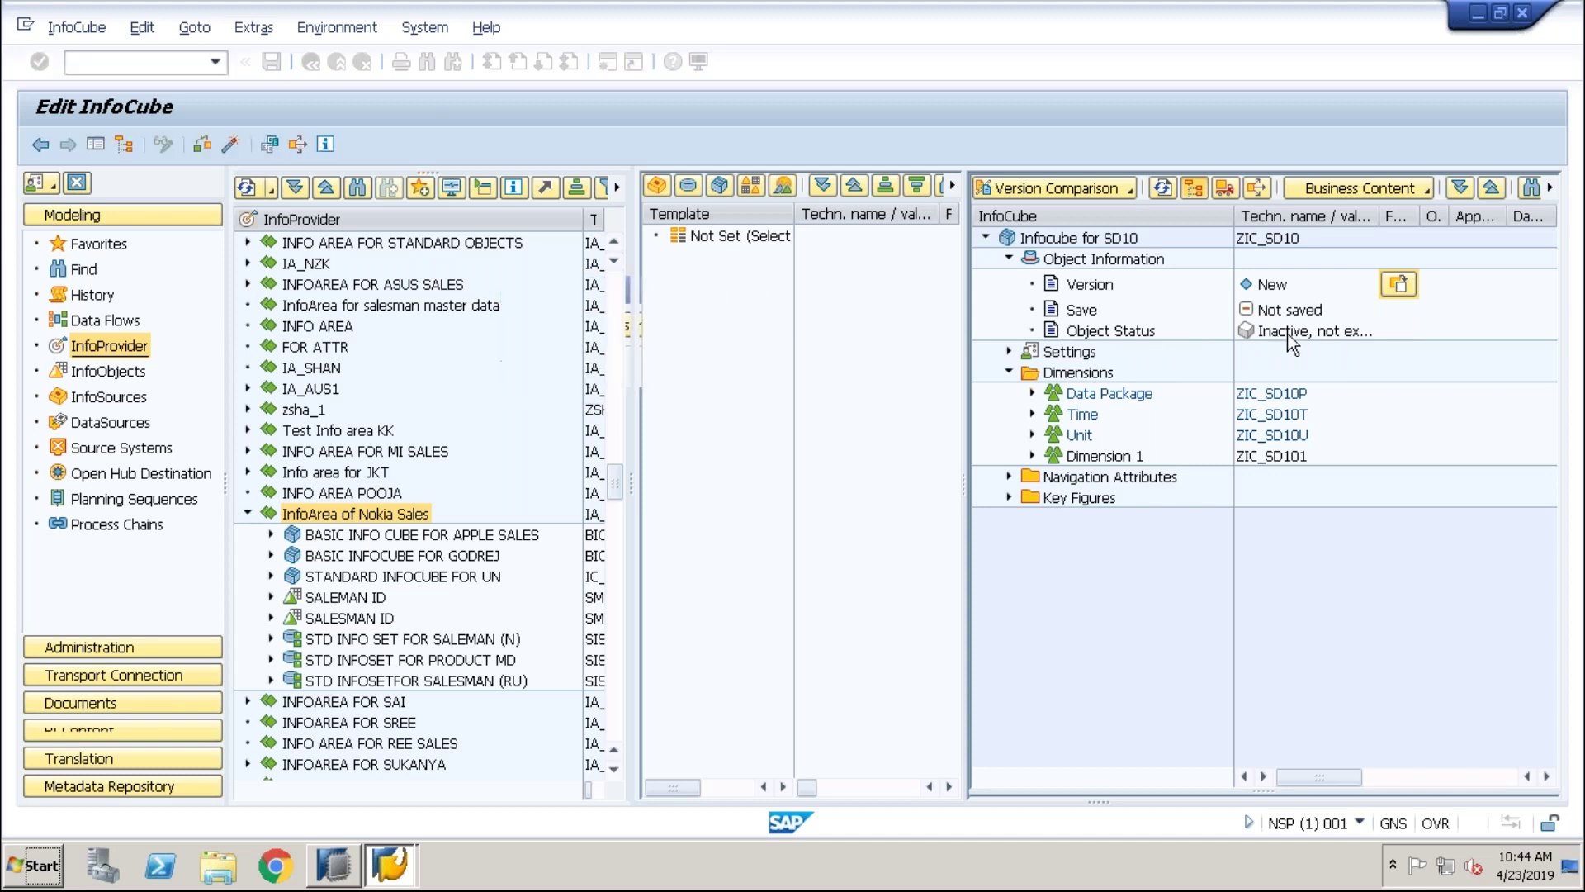
pyautogui.click(1313, 328)
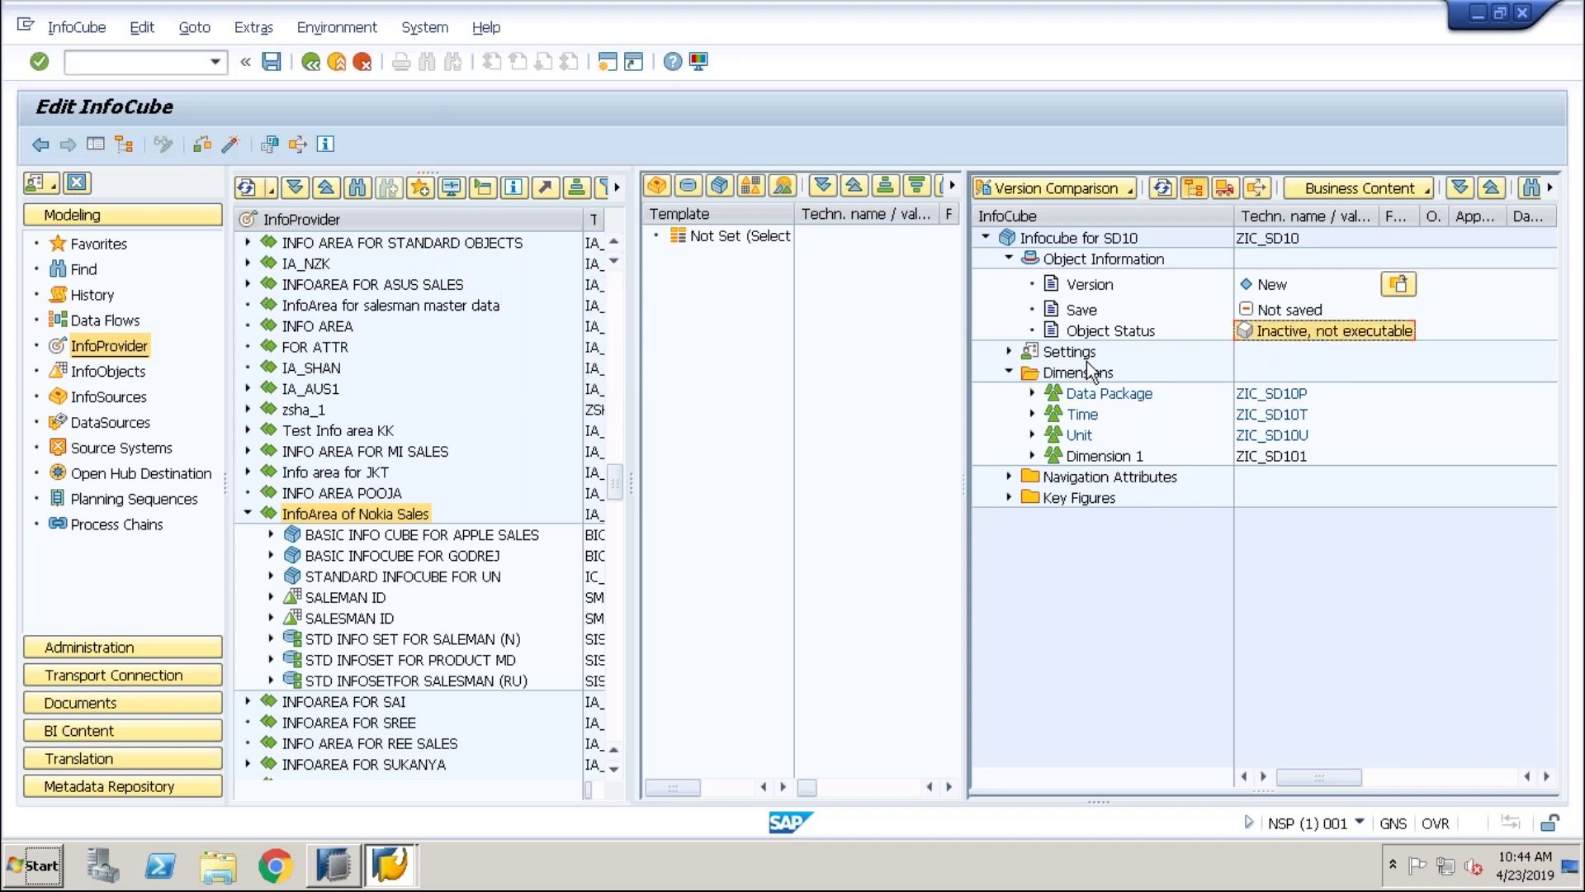
pyautogui.click(1009, 352)
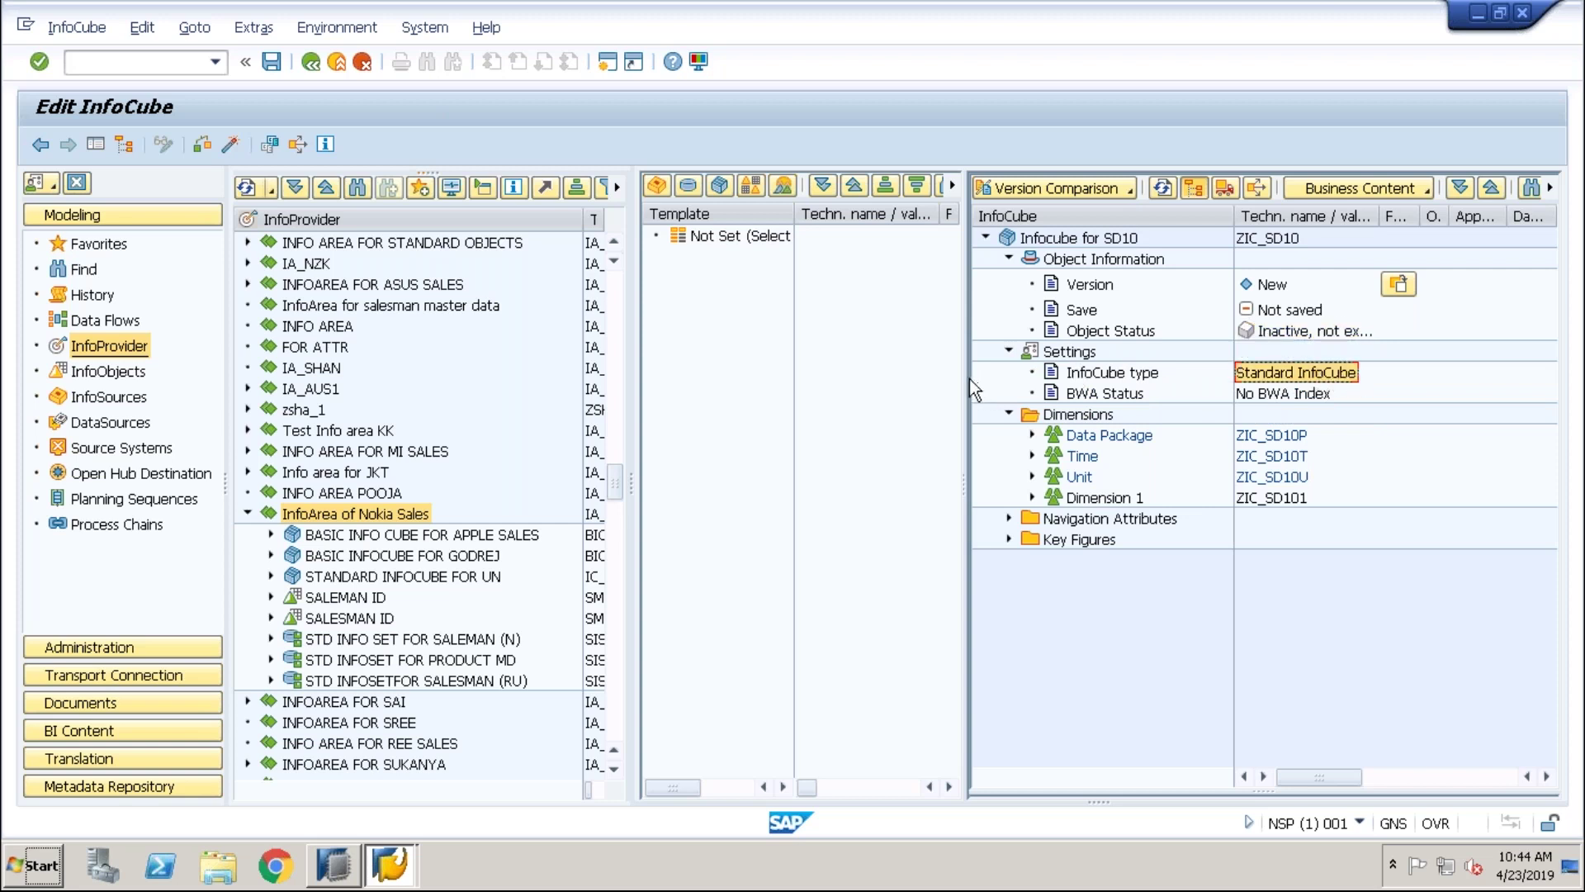
pyautogui.moveTo(968, 376); pyautogui.dragTo(900, 375)
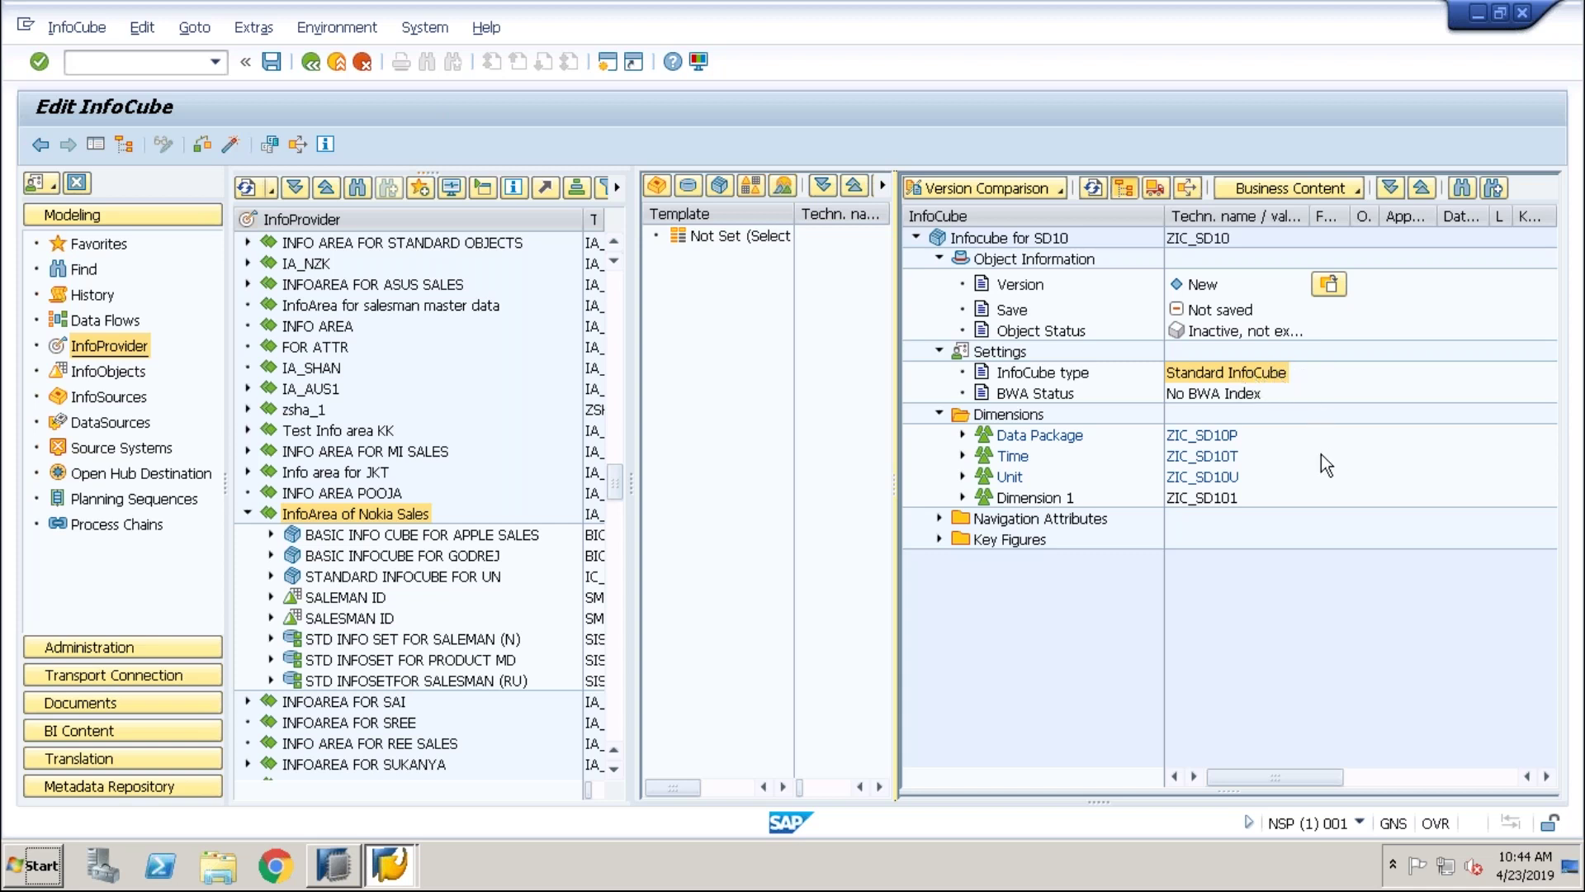
pyautogui.click(939, 518)
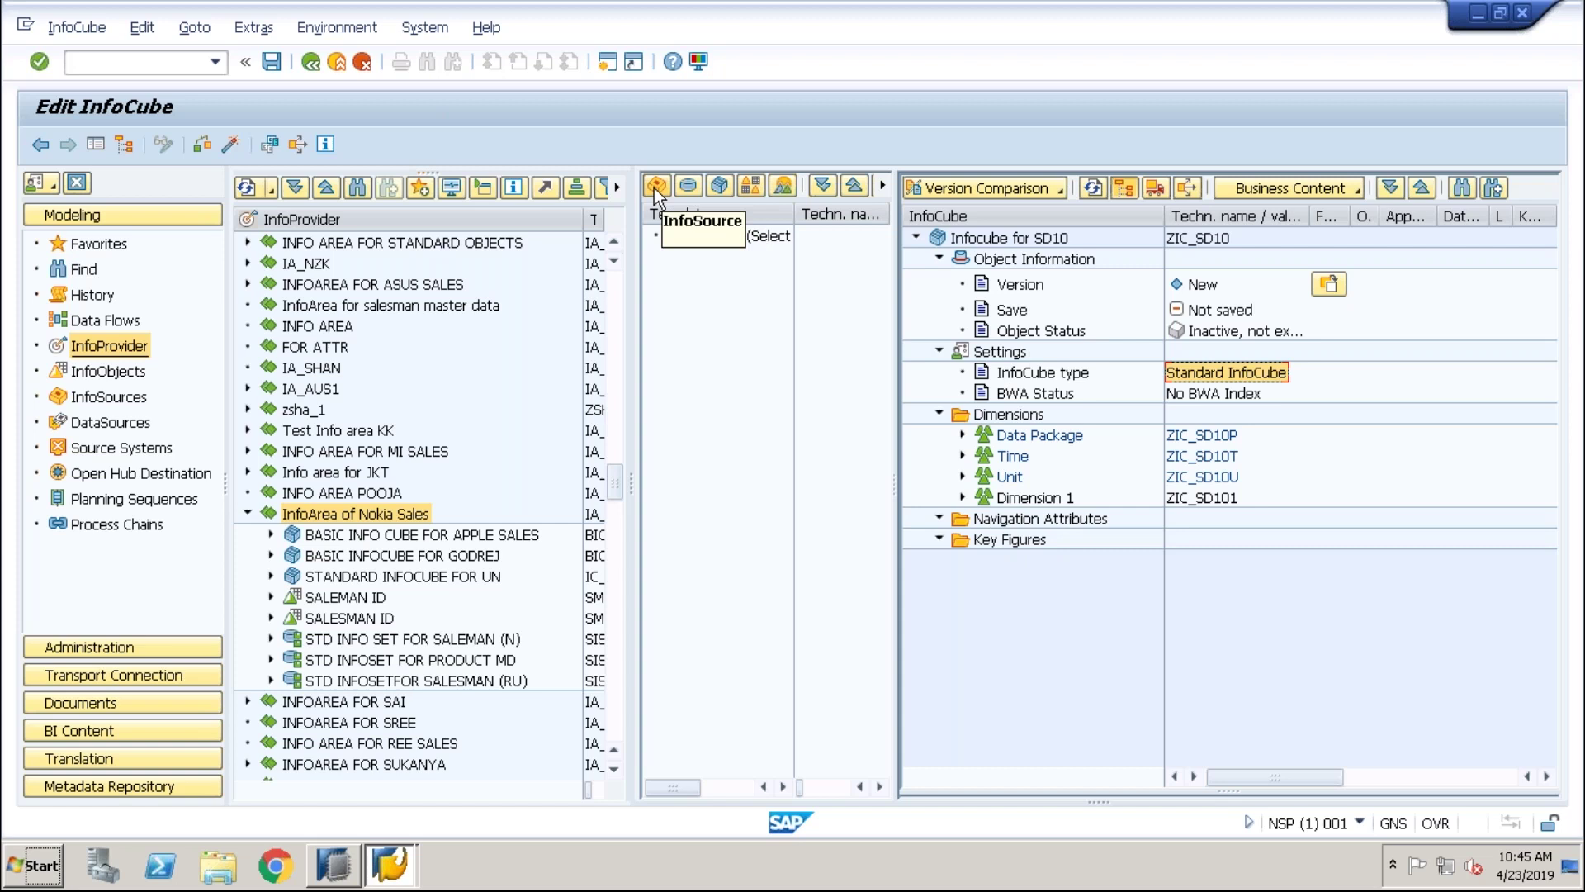
pyautogui.click(689, 190)
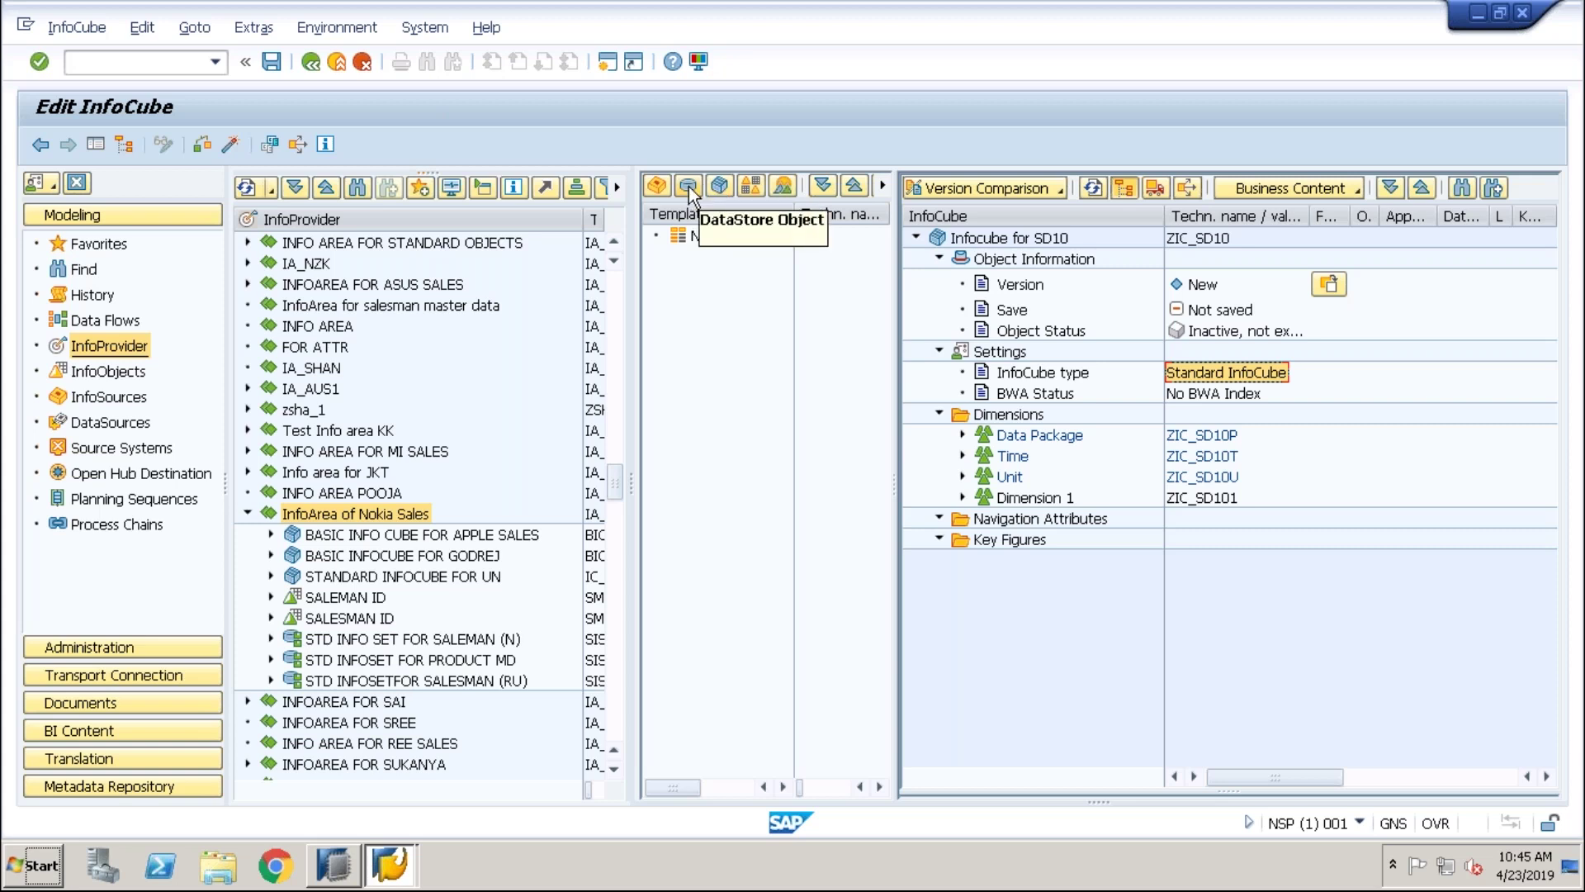
pyautogui.click(751, 188)
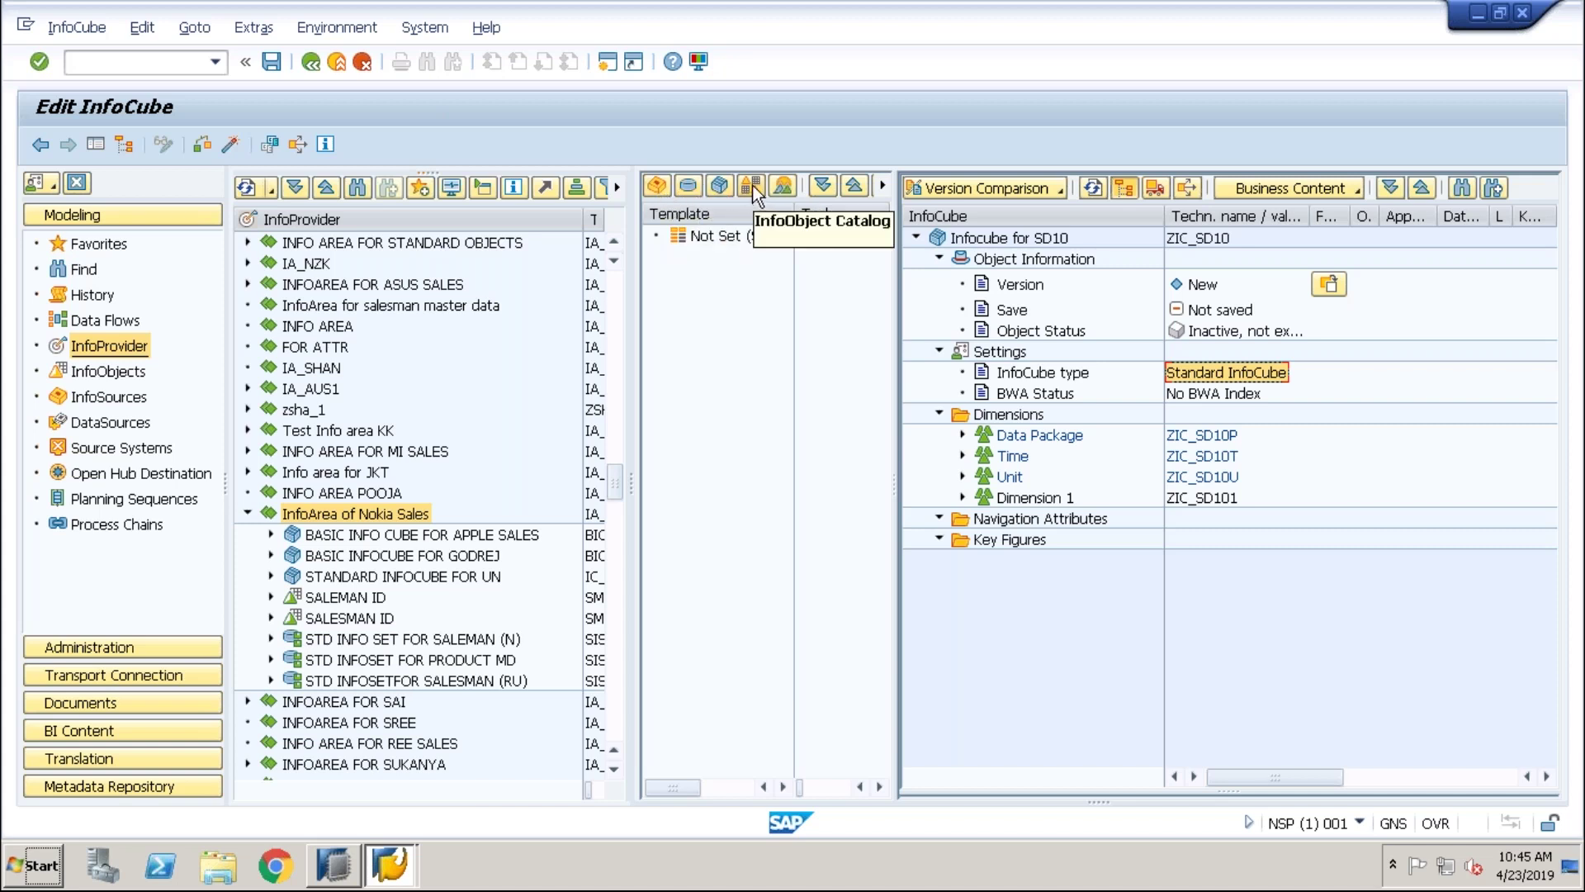
pyautogui.click(752, 186)
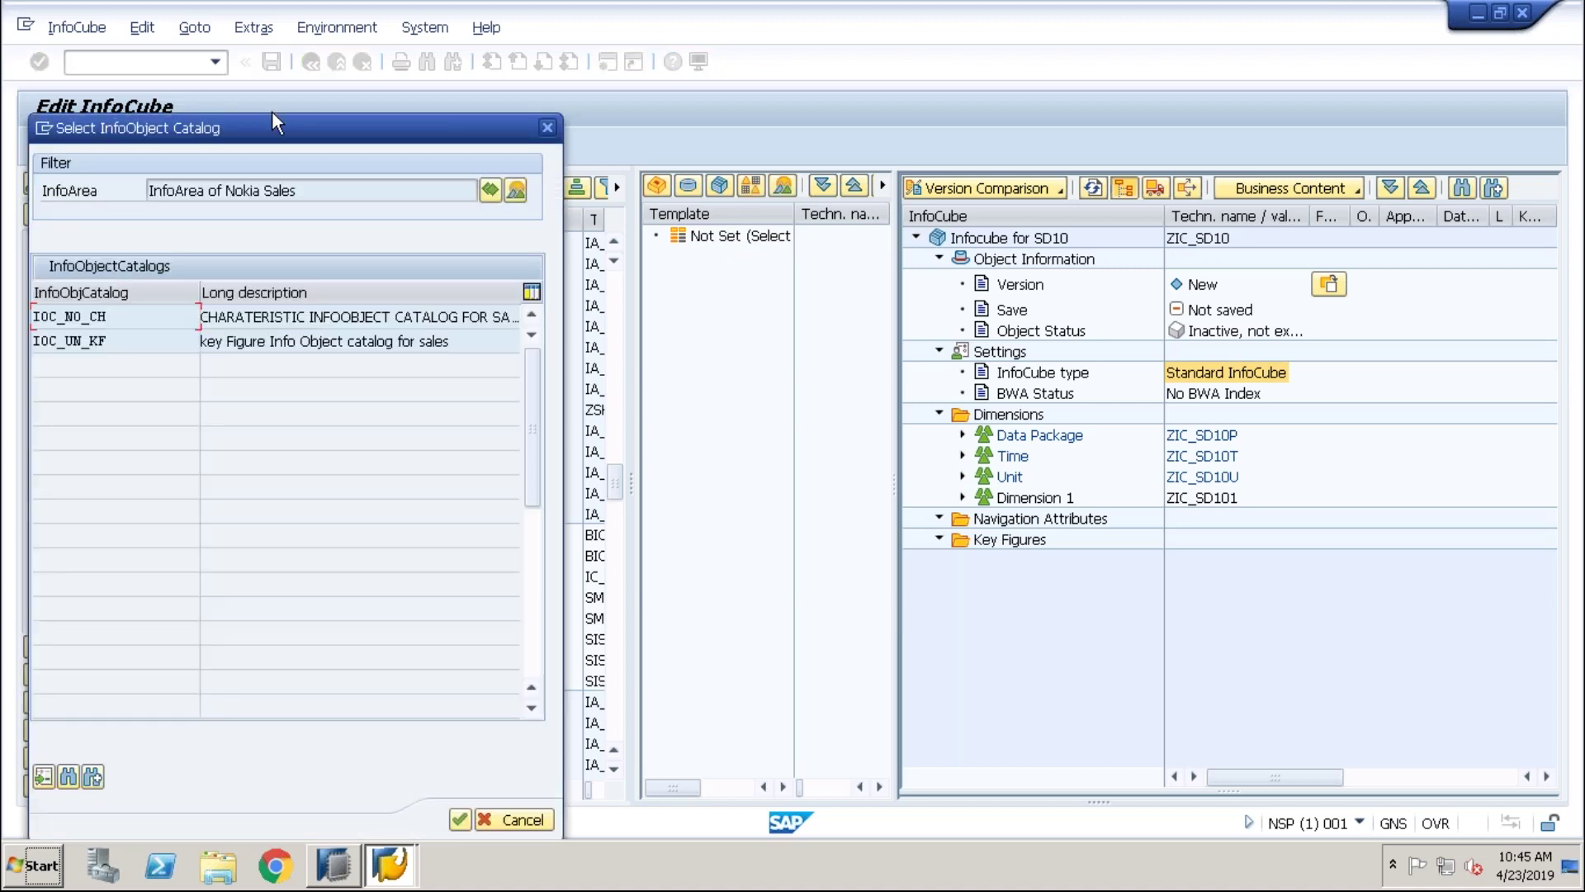
pyautogui.moveTo(277, 121); pyautogui.dragTo(469, 78)
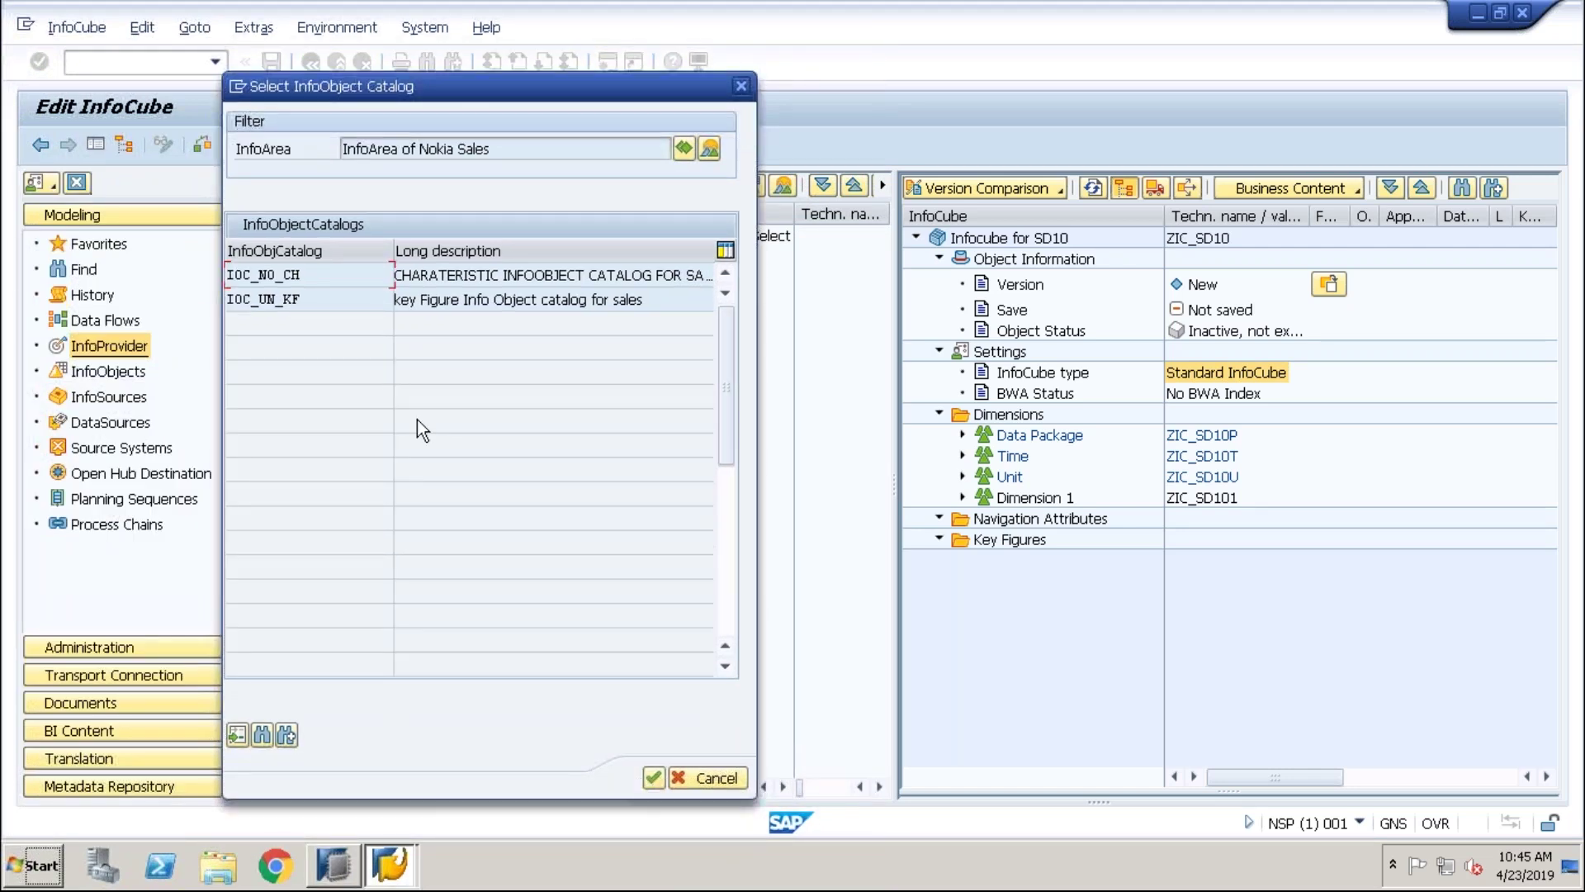
pyautogui.click(743, 86)
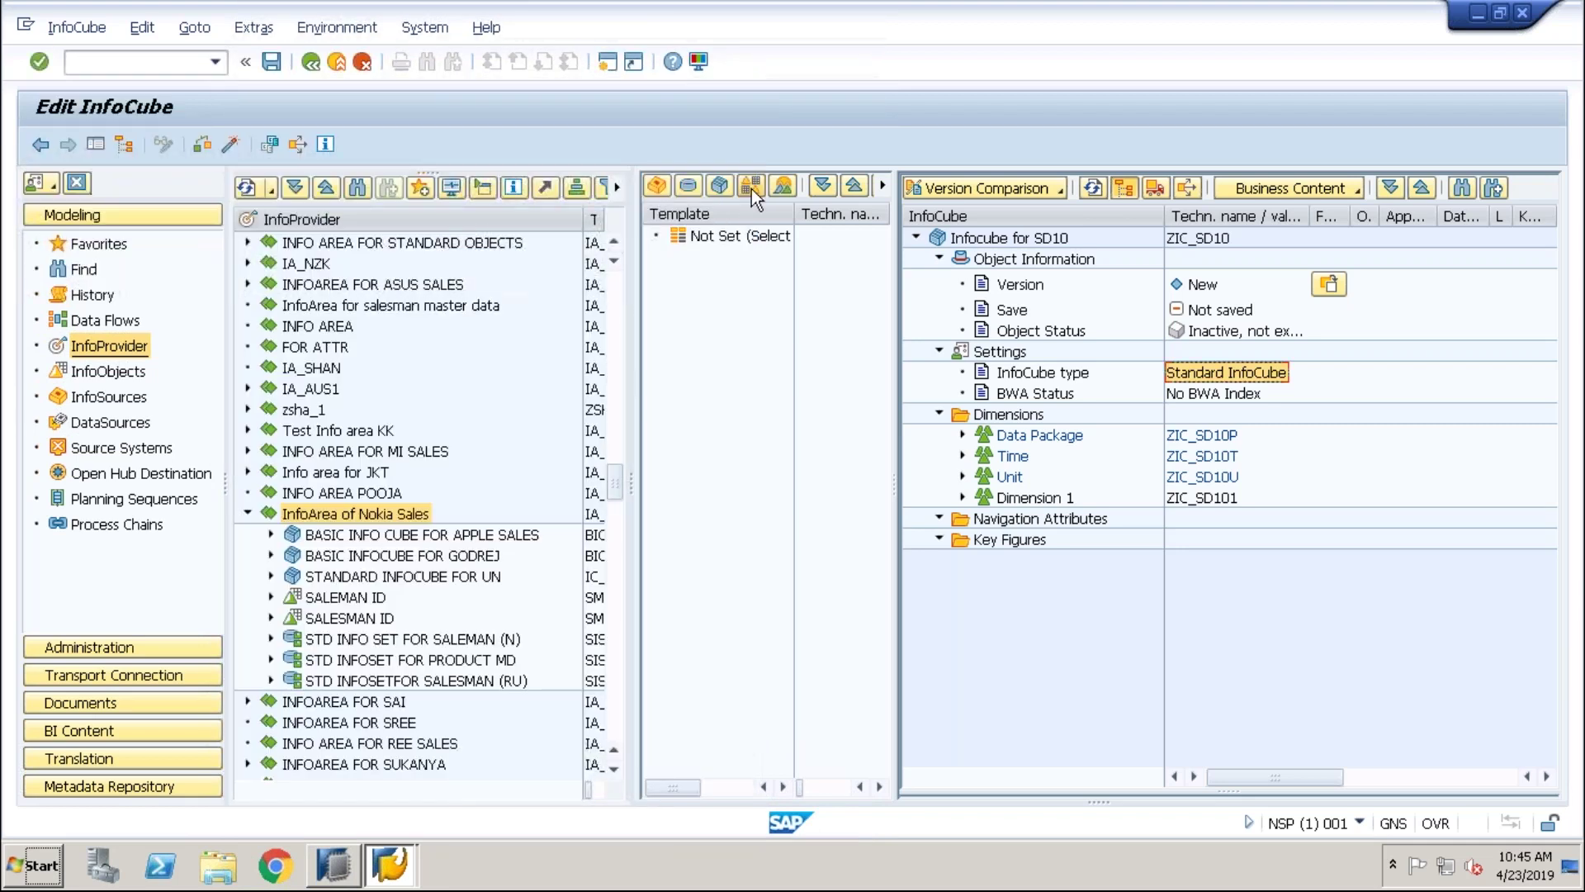
# Select the InfoObject catalog IOC_NO_CH as the InfoCube's template and expand its characteristics
pyautogui.click(751, 190)
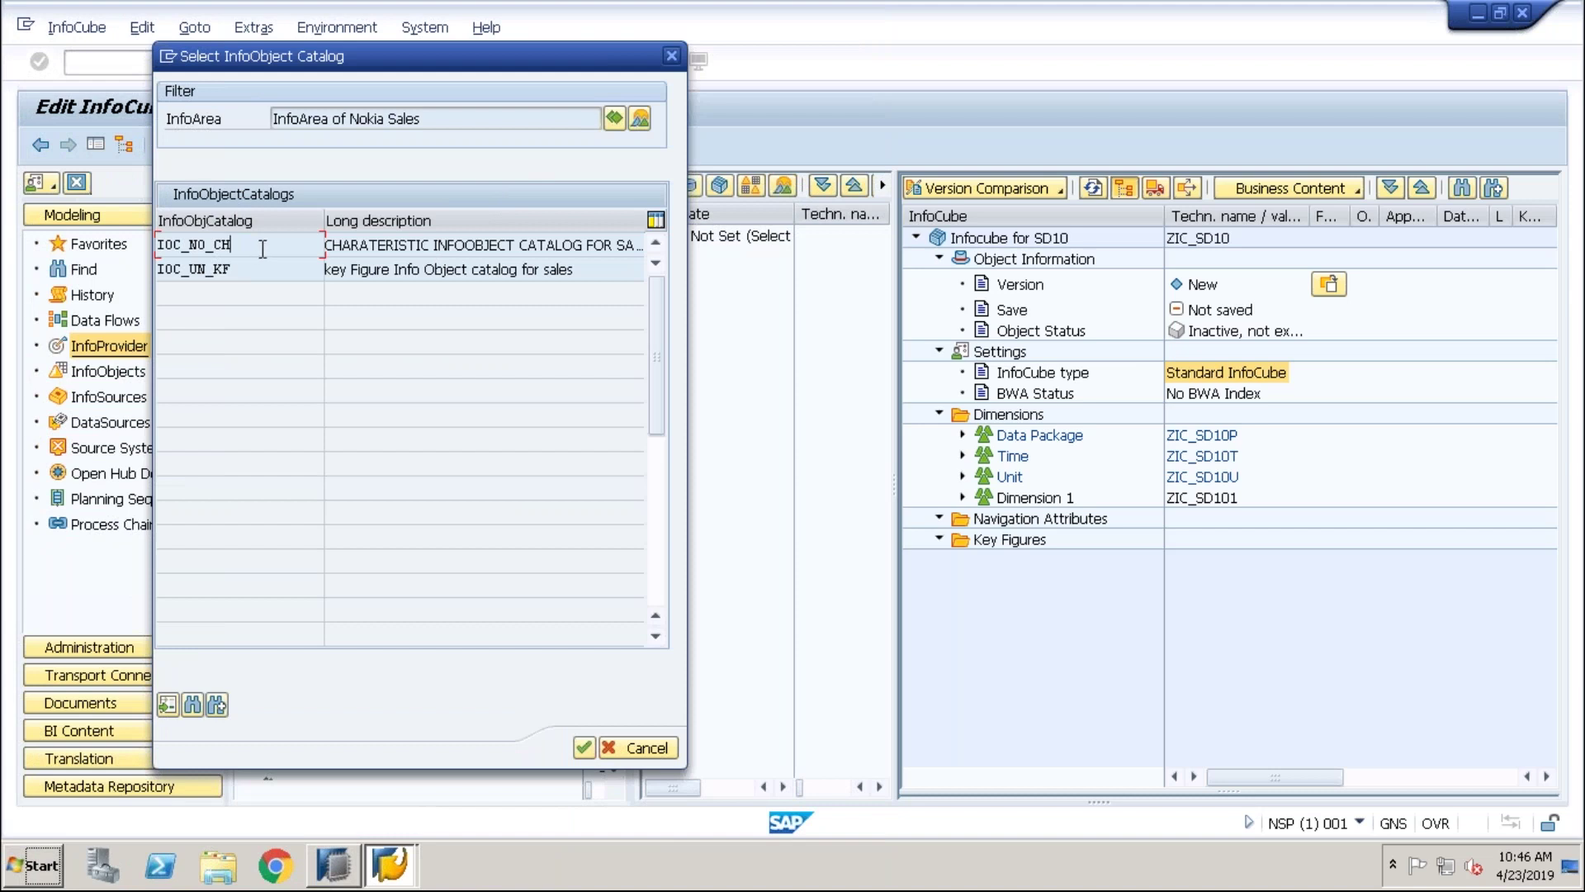
pyautogui.click(246, 276)
pyautogui.click(245, 245)
pyautogui.doubleClick(221, 245)
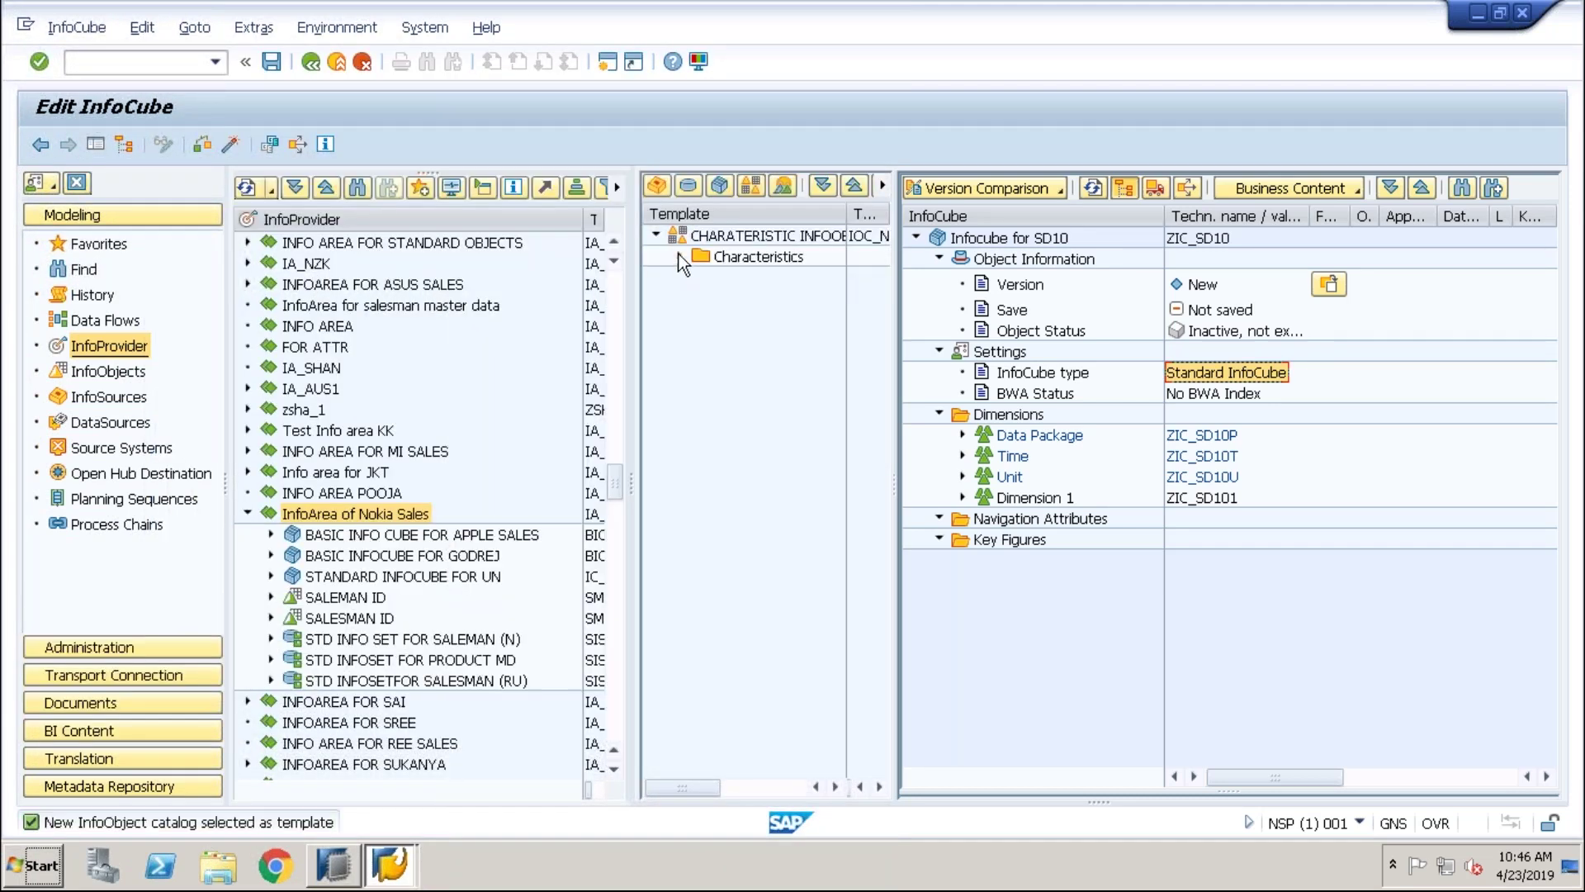
pyautogui.click(679, 259)
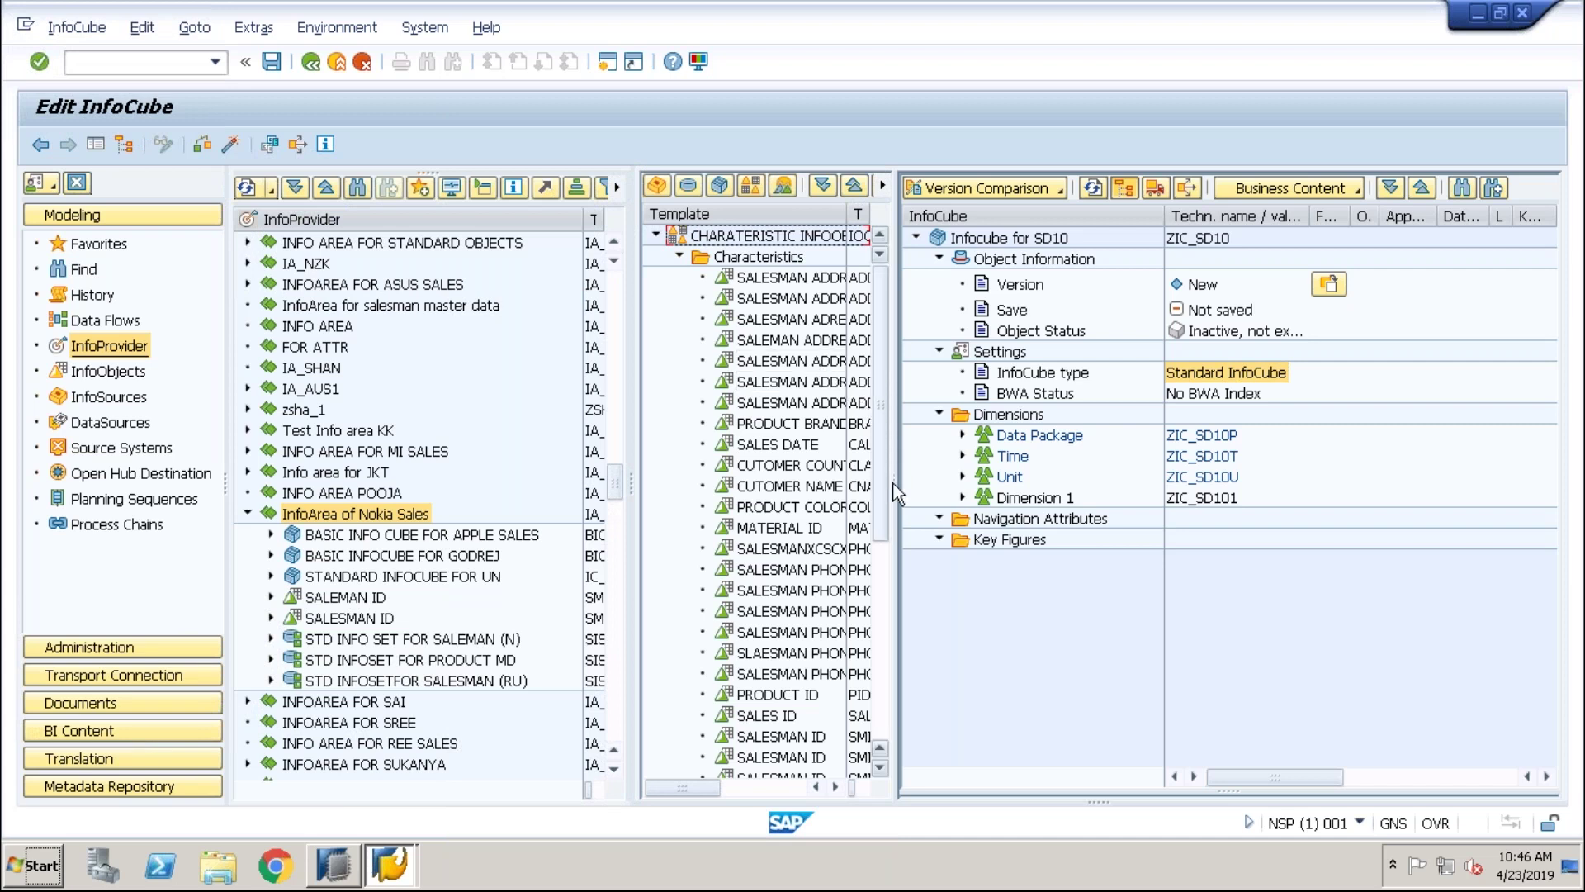
# Widen the template area and its name column so the full characteristic names can be read beside their technical names
pyautogui.moveTo(900, 488); pyautogui.dragTo(1020, 485)
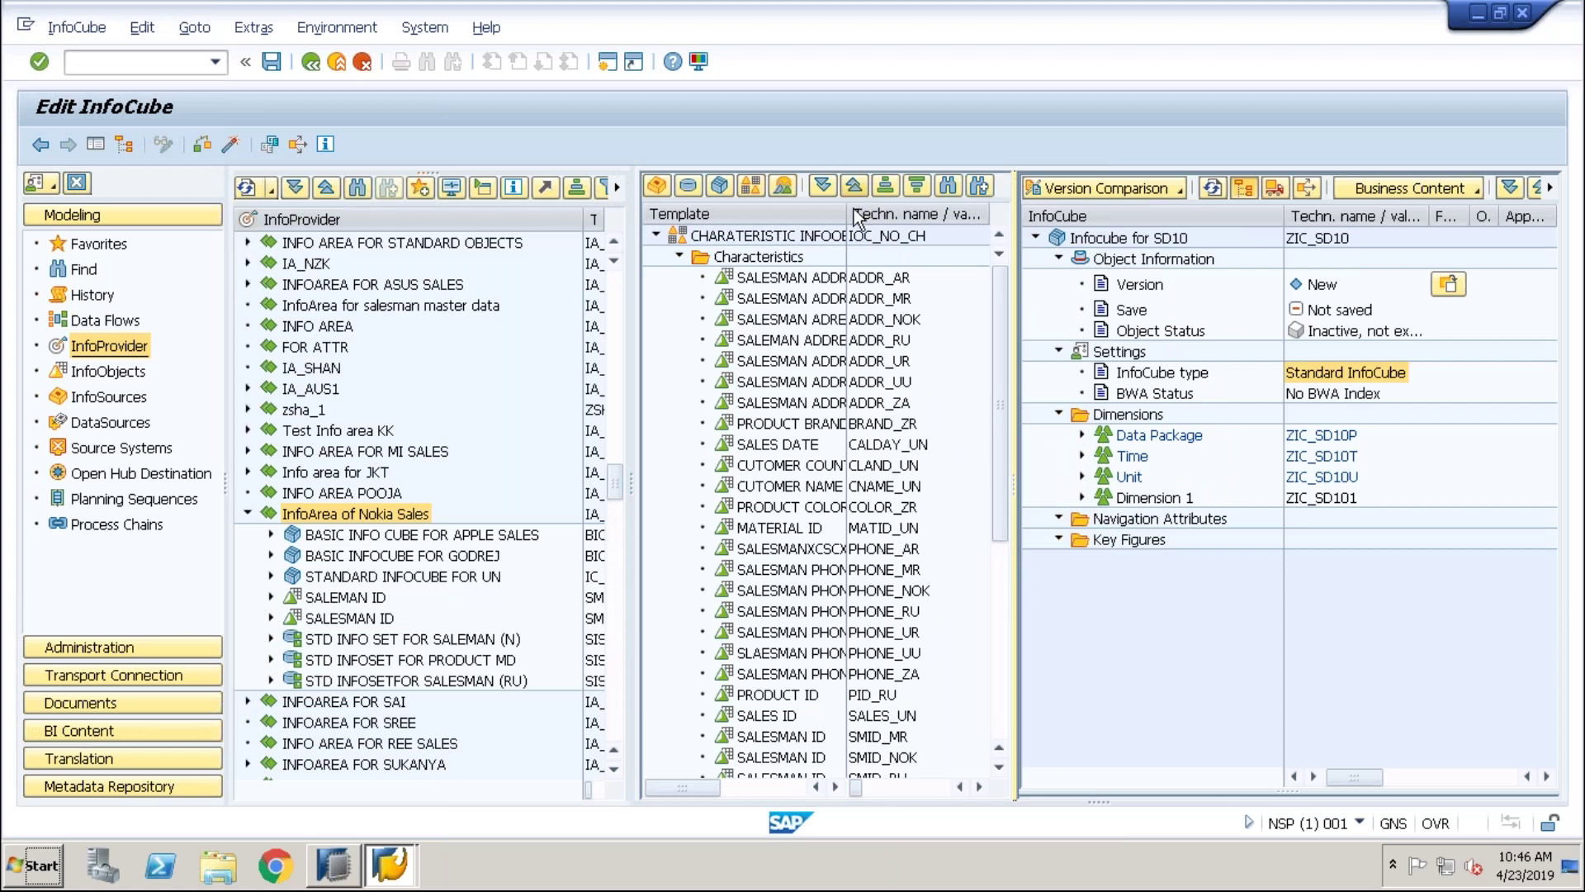
pyautogui.moveTo(848, 212); pyautogui.dragTo(898, 208)
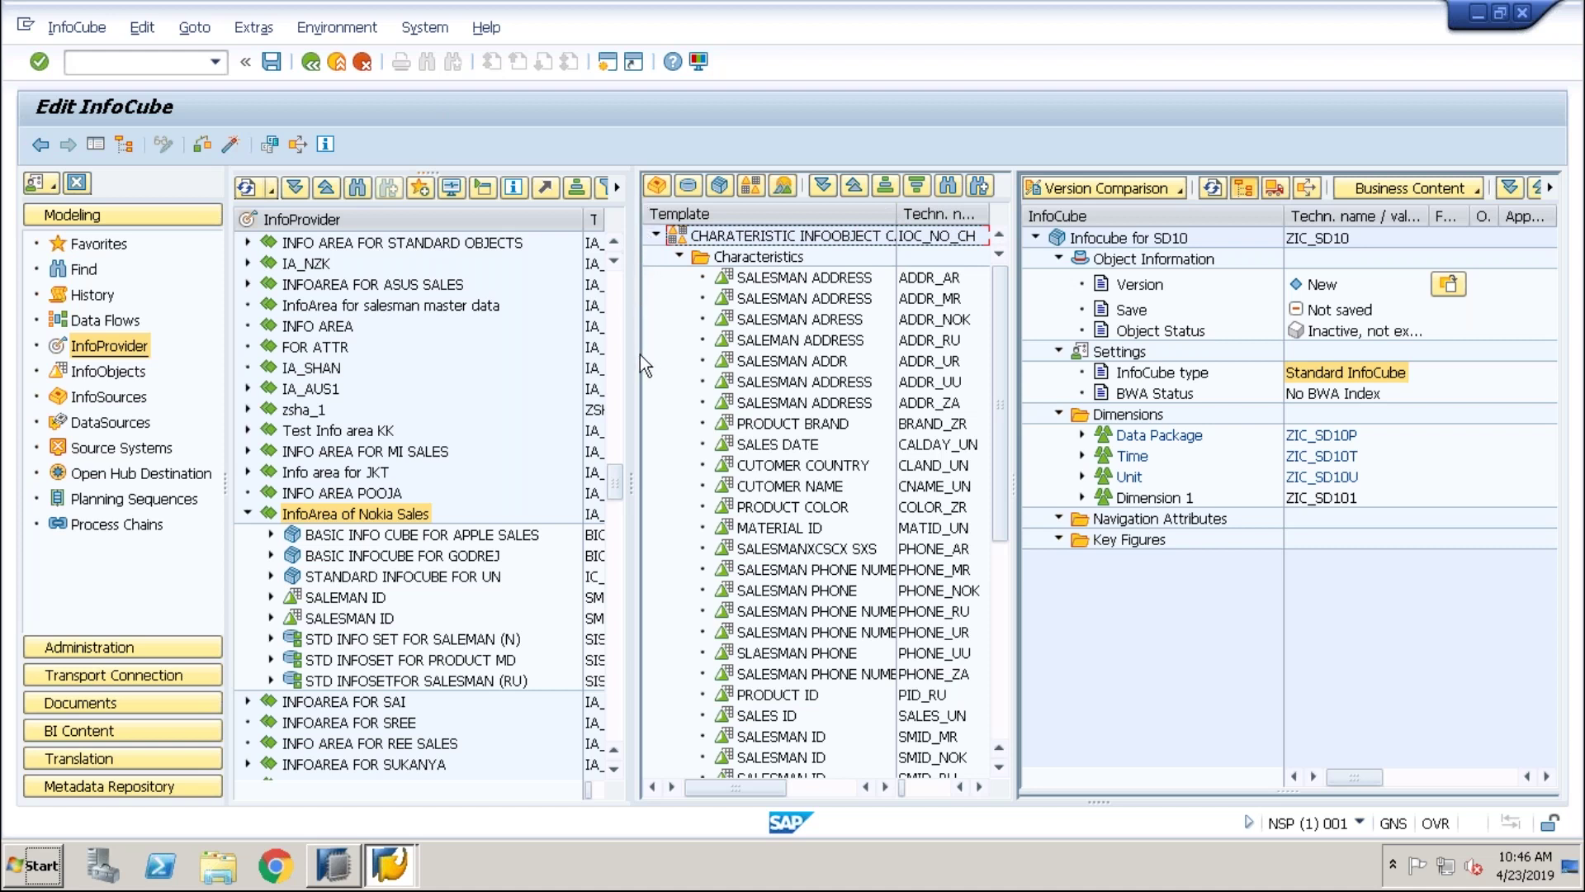
pyautogui.moveTo(632, 480); pyautogui.dragTo(547, 481)
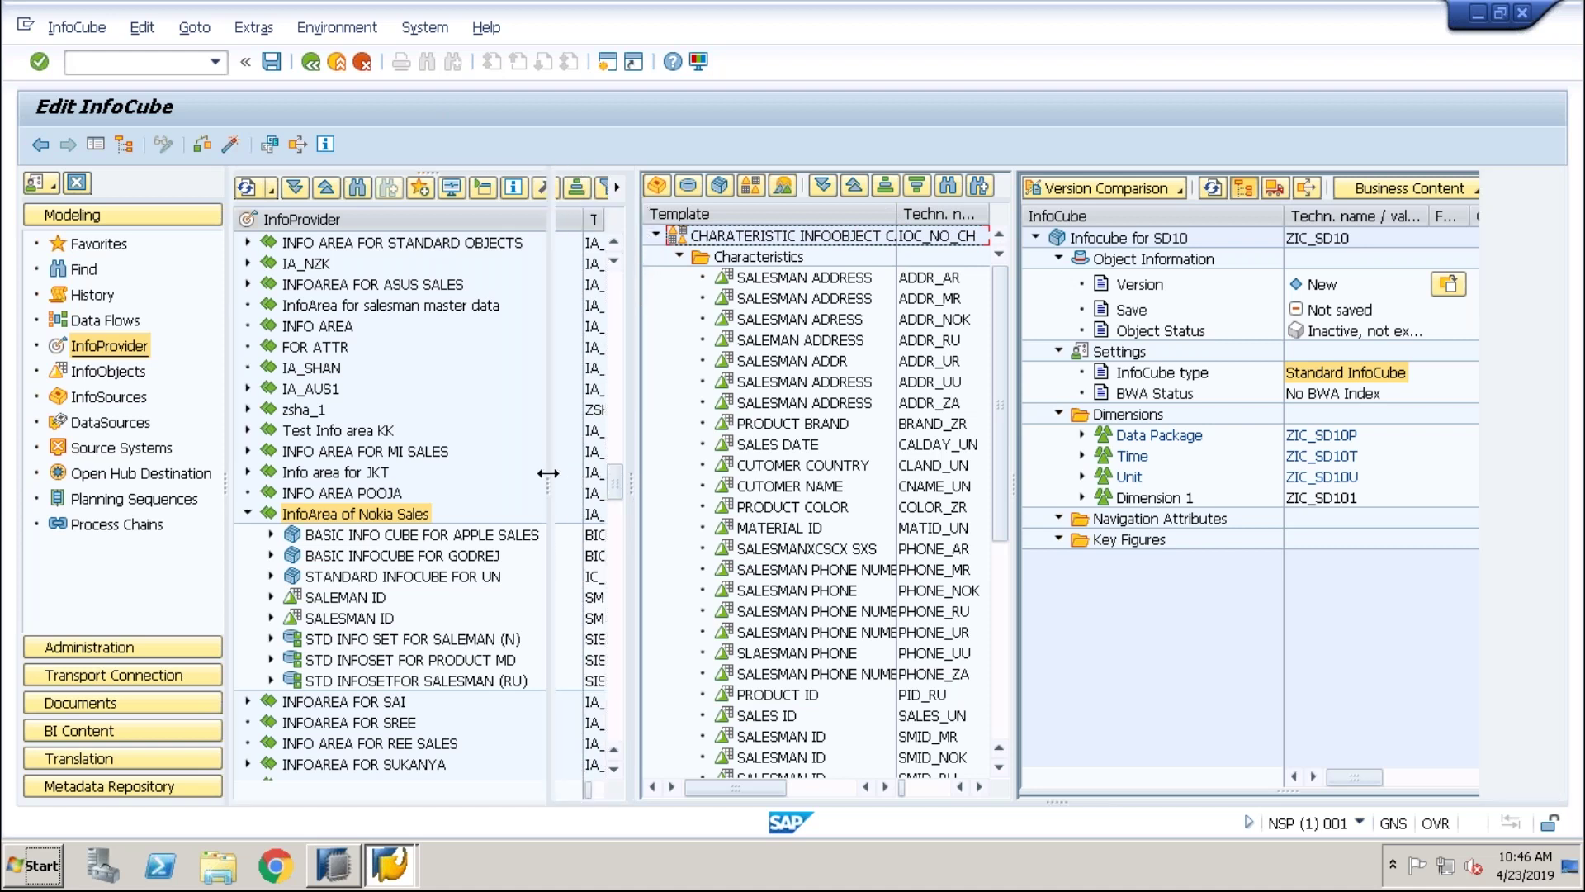
pyautogui.moveTo(814, 214); pyautogui.dragTo(850, 213)
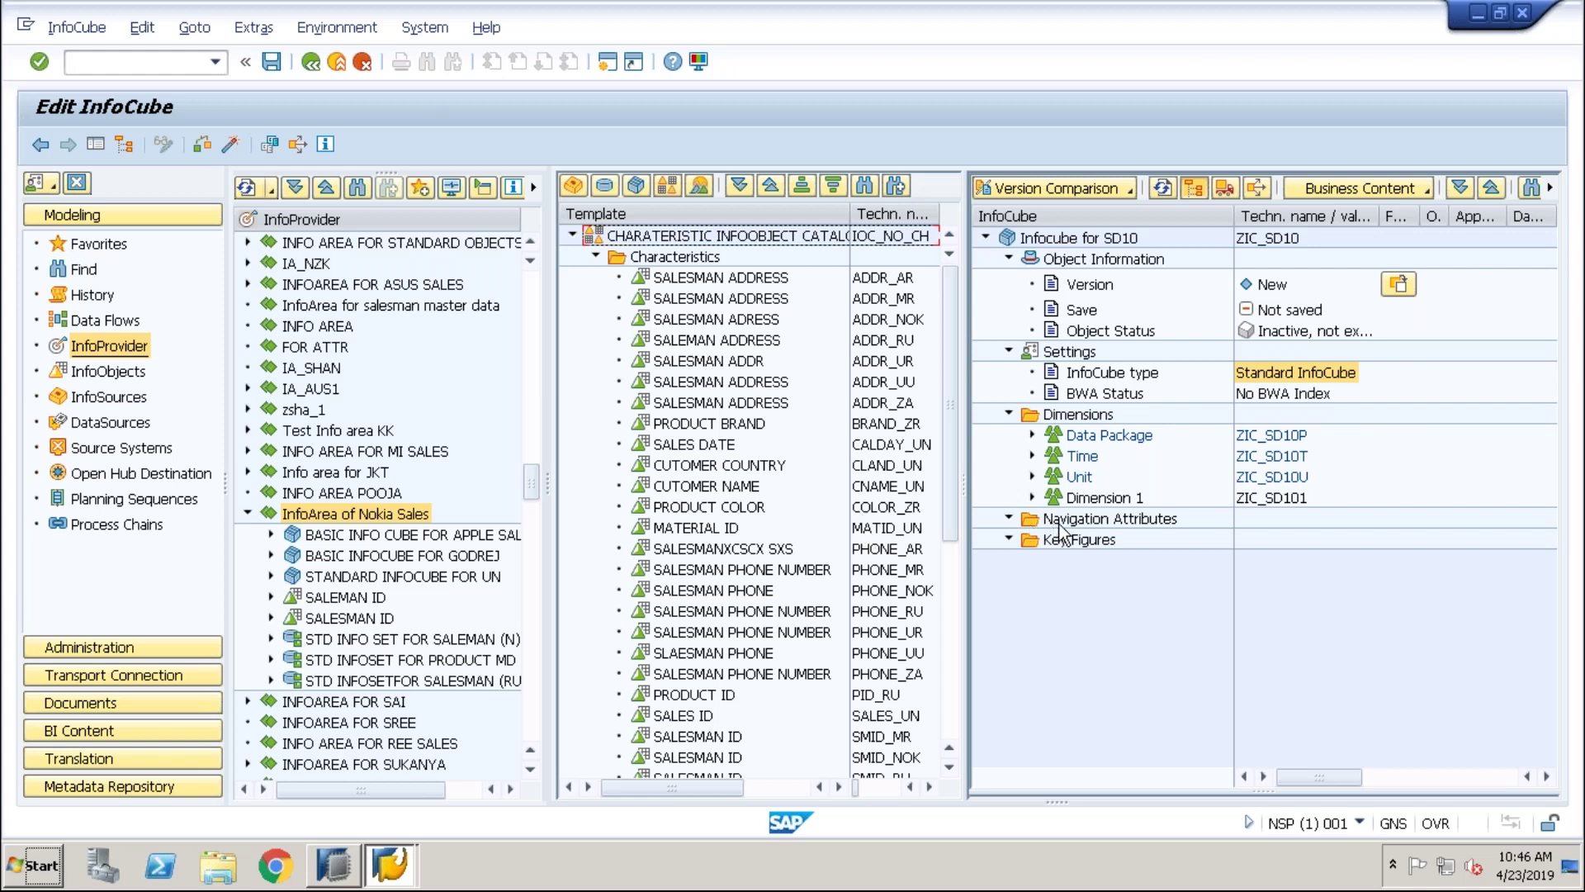
pyautogui.click(1109, 499)
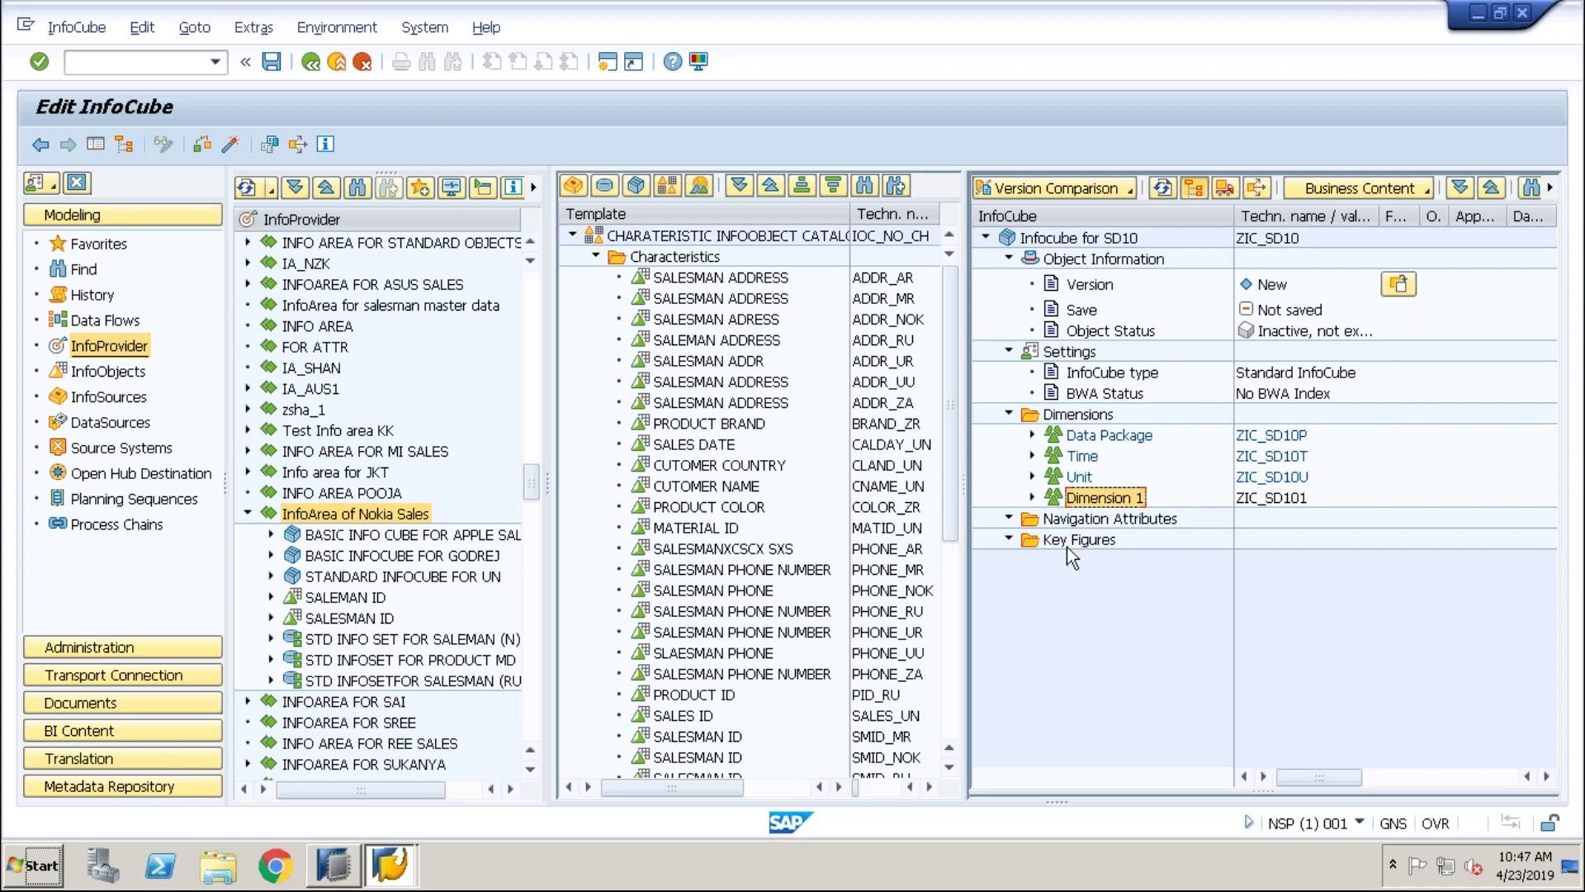
pyautogui.click(1090, 546)
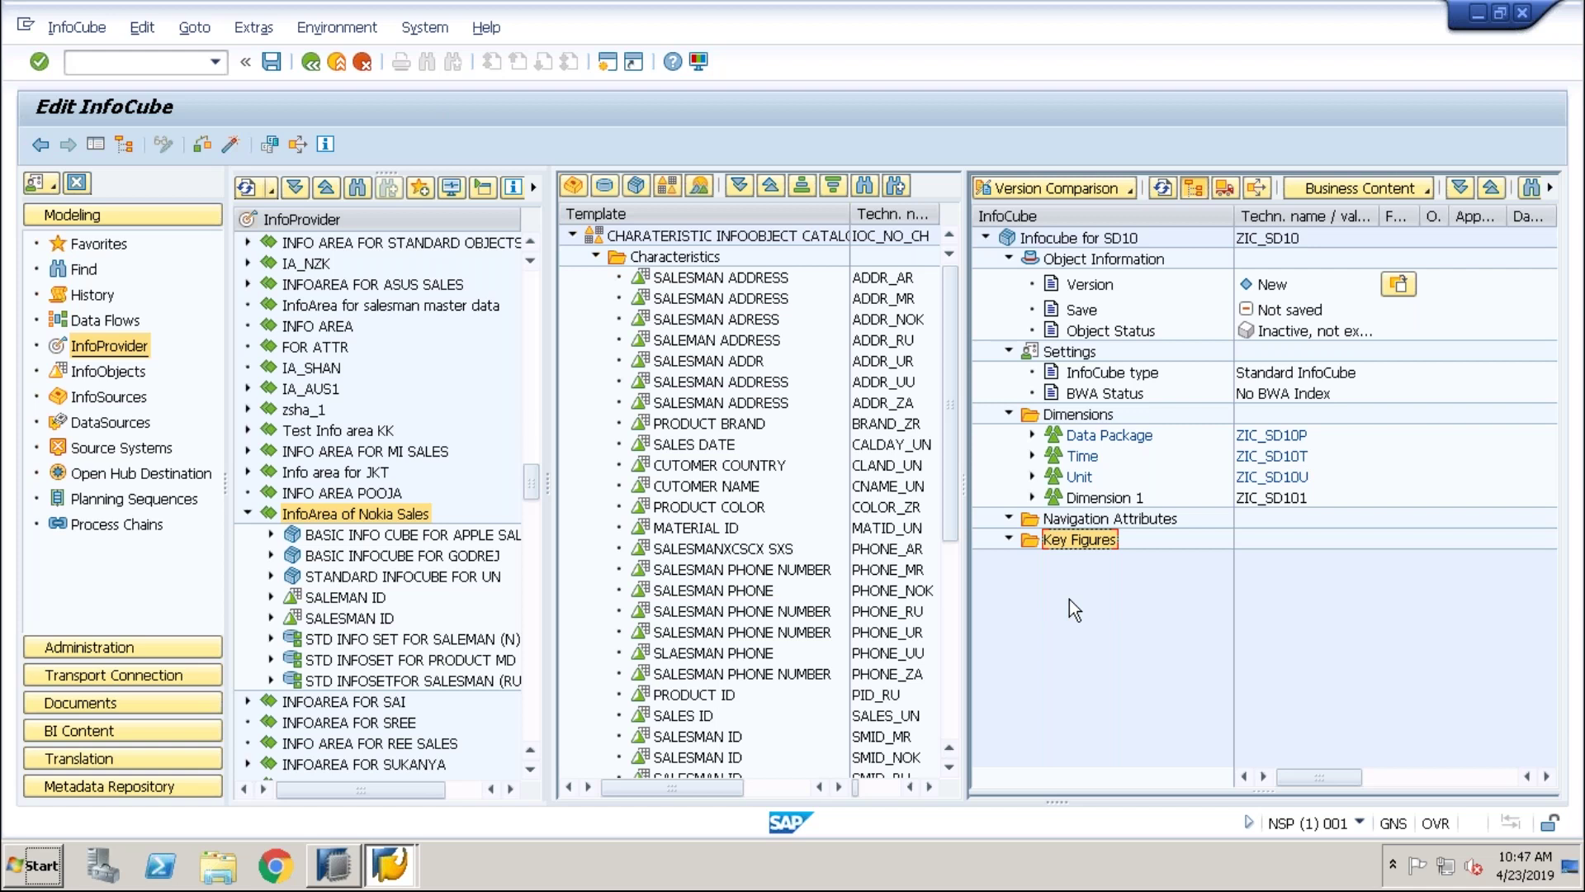
# Minimize the remote session, switch to Google Chrome and open a new tab
pyautogui.moveTo(477, 11)
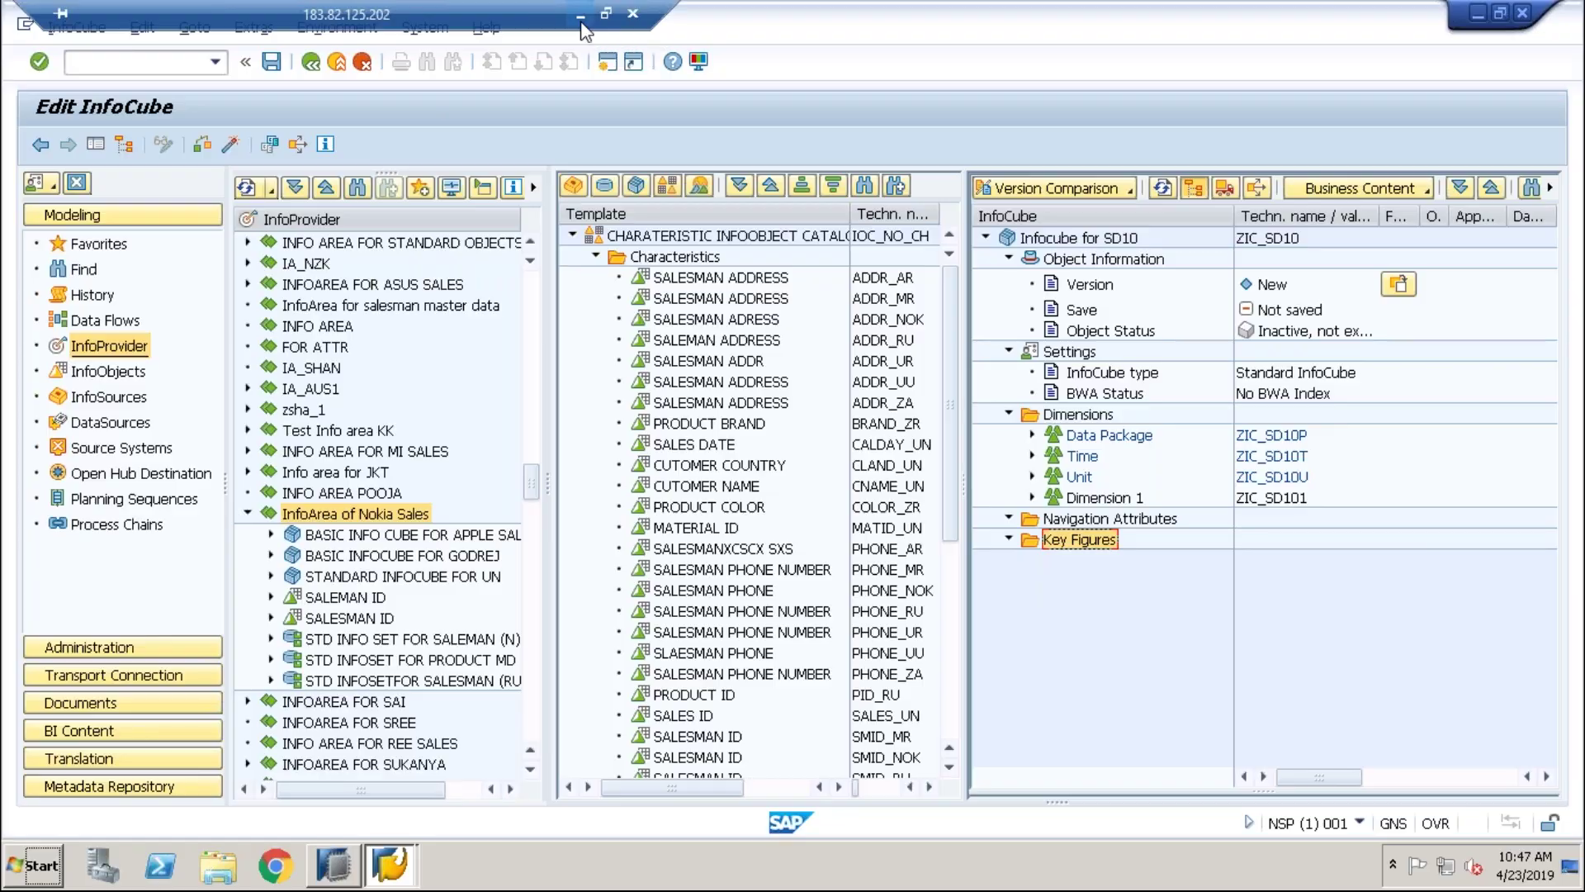
pyautogui.click(581, 22)
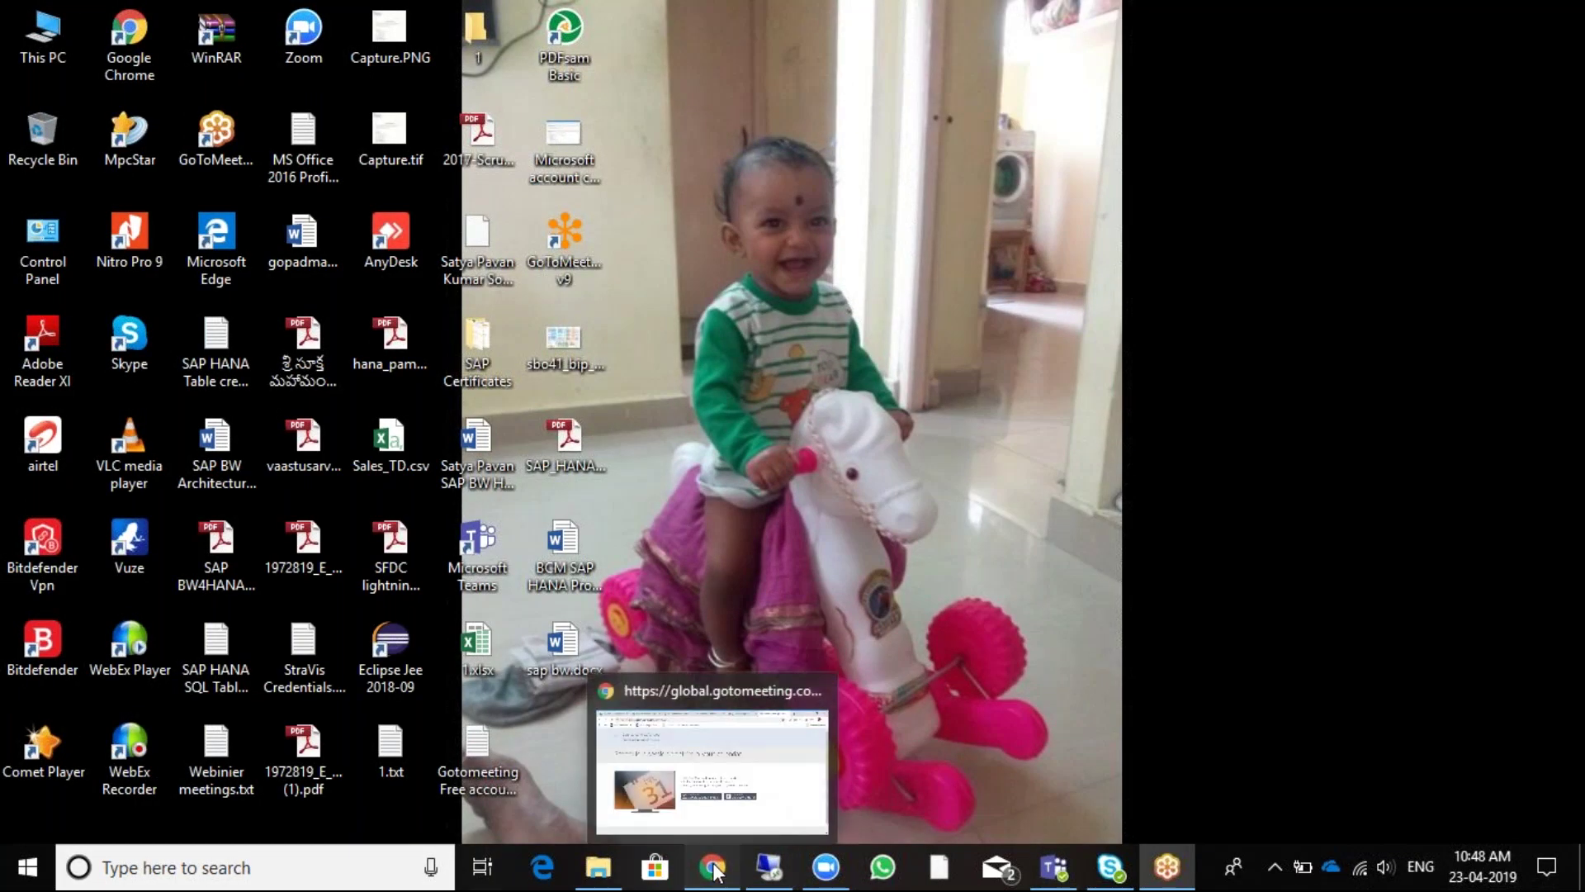
pyautogui.click(715, 867)
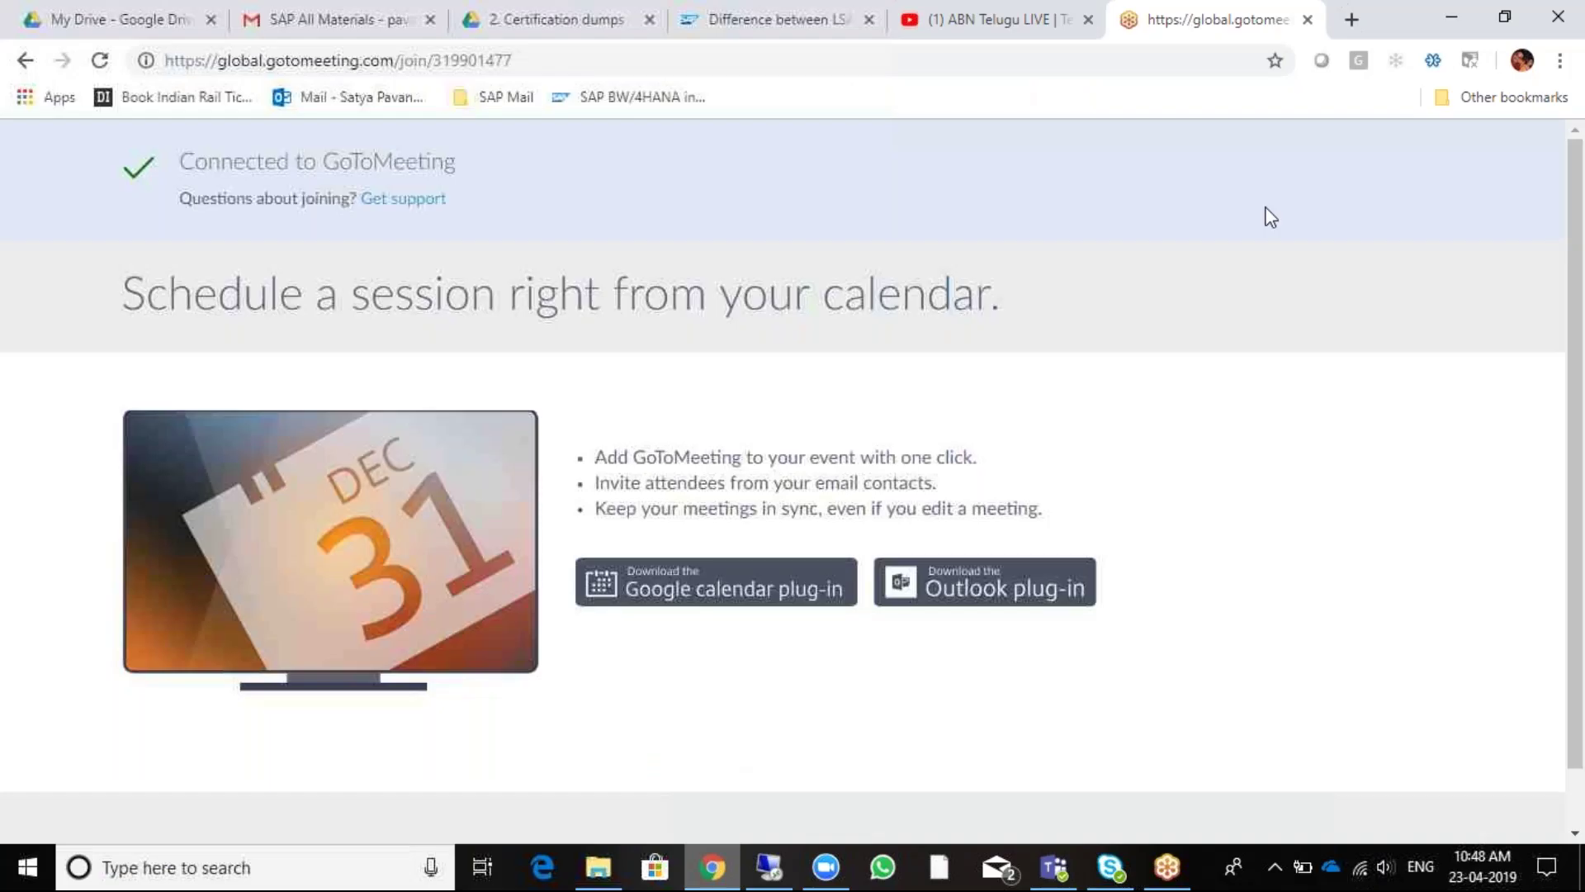
pyautogui.click(1353, 20)
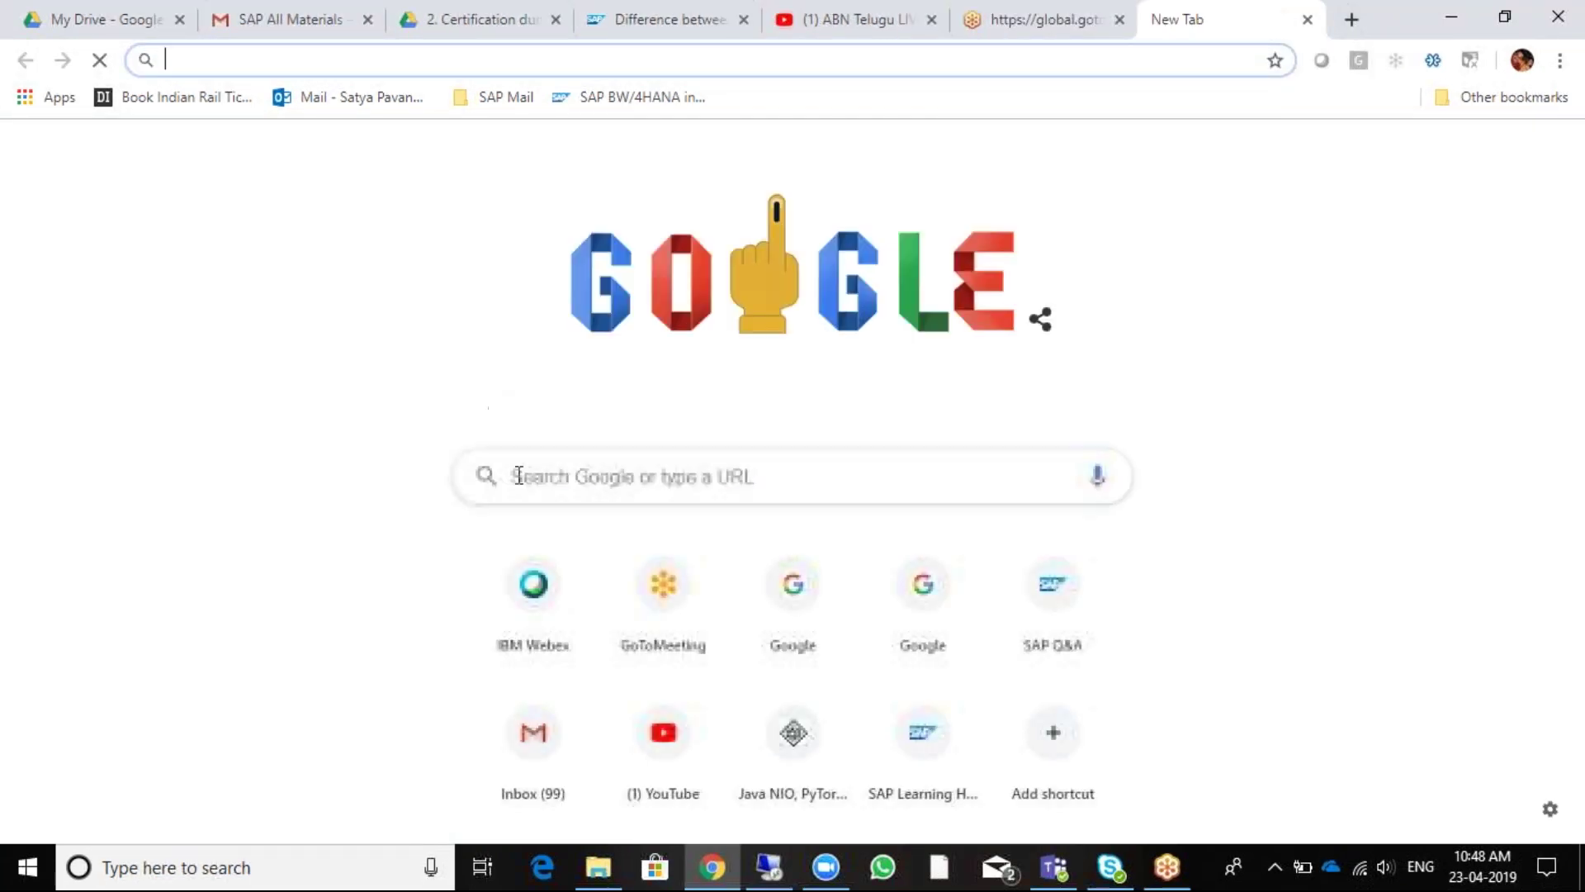
# Search Google for "sap extended star schema image" and show the image results
pyautogui.click(519, 476)
pyautogui.write('SAP ')
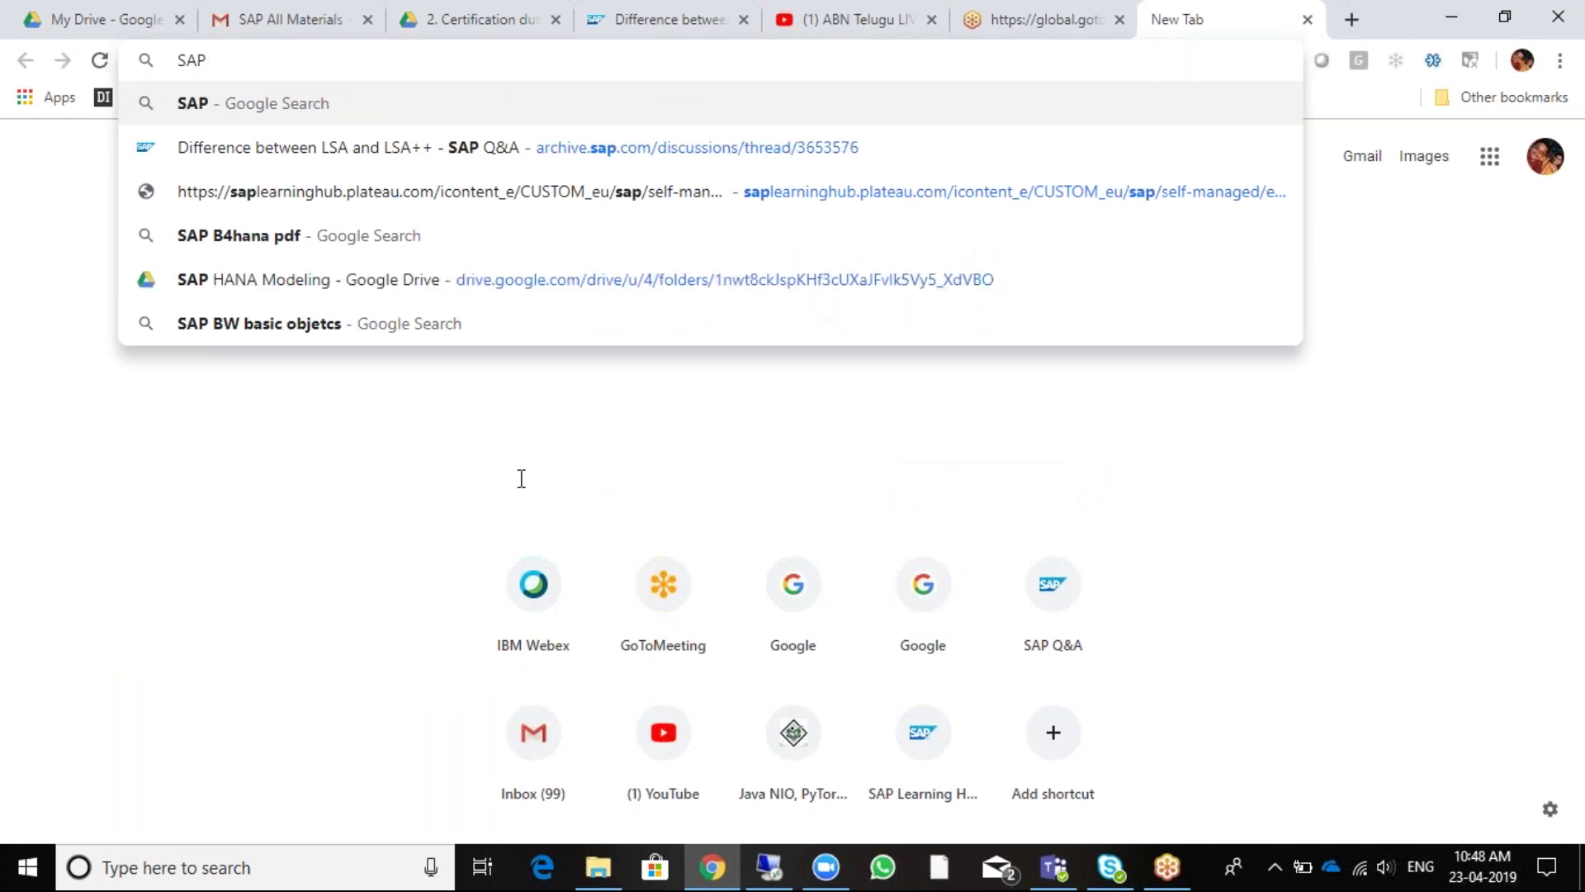
pyautogui.write('ete')
pyautogui.write('nd')
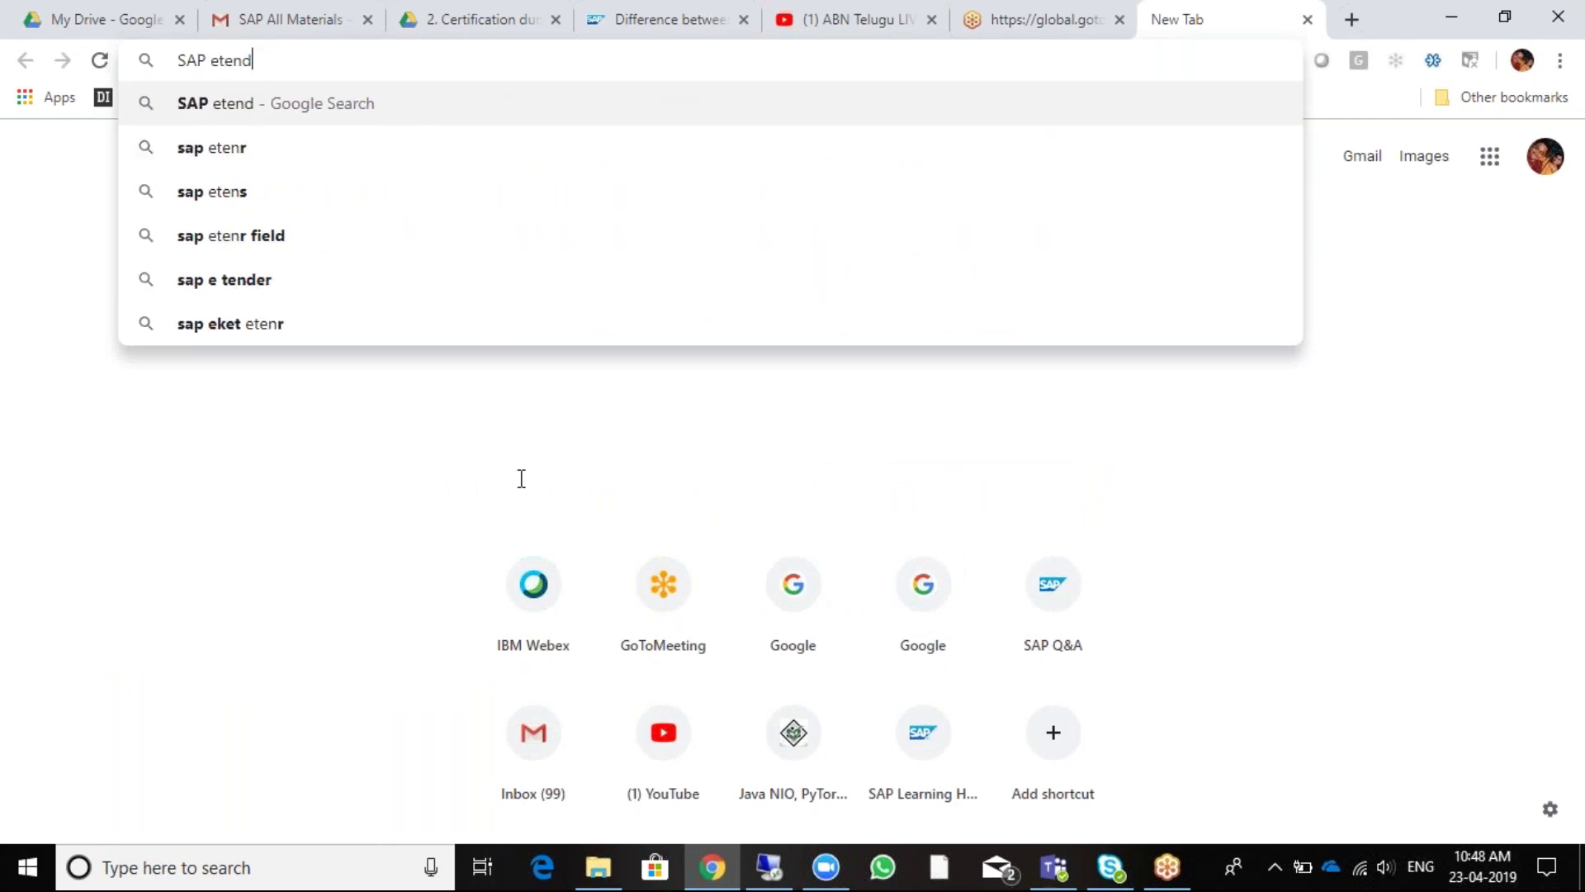
pyautogui.write('ed st')
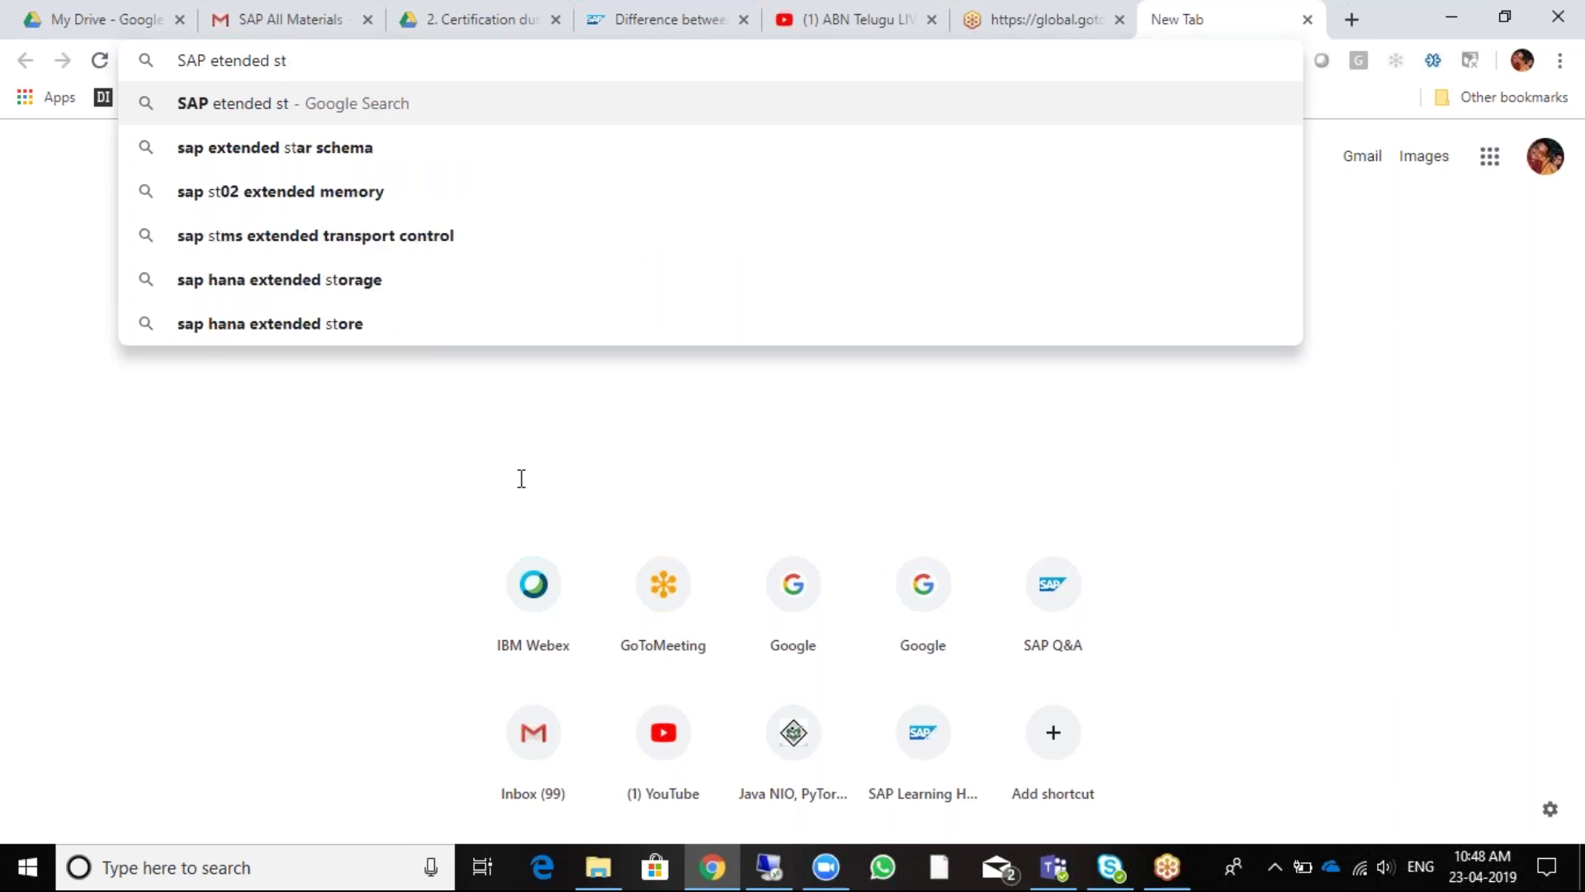
pyautogui.press('Down')
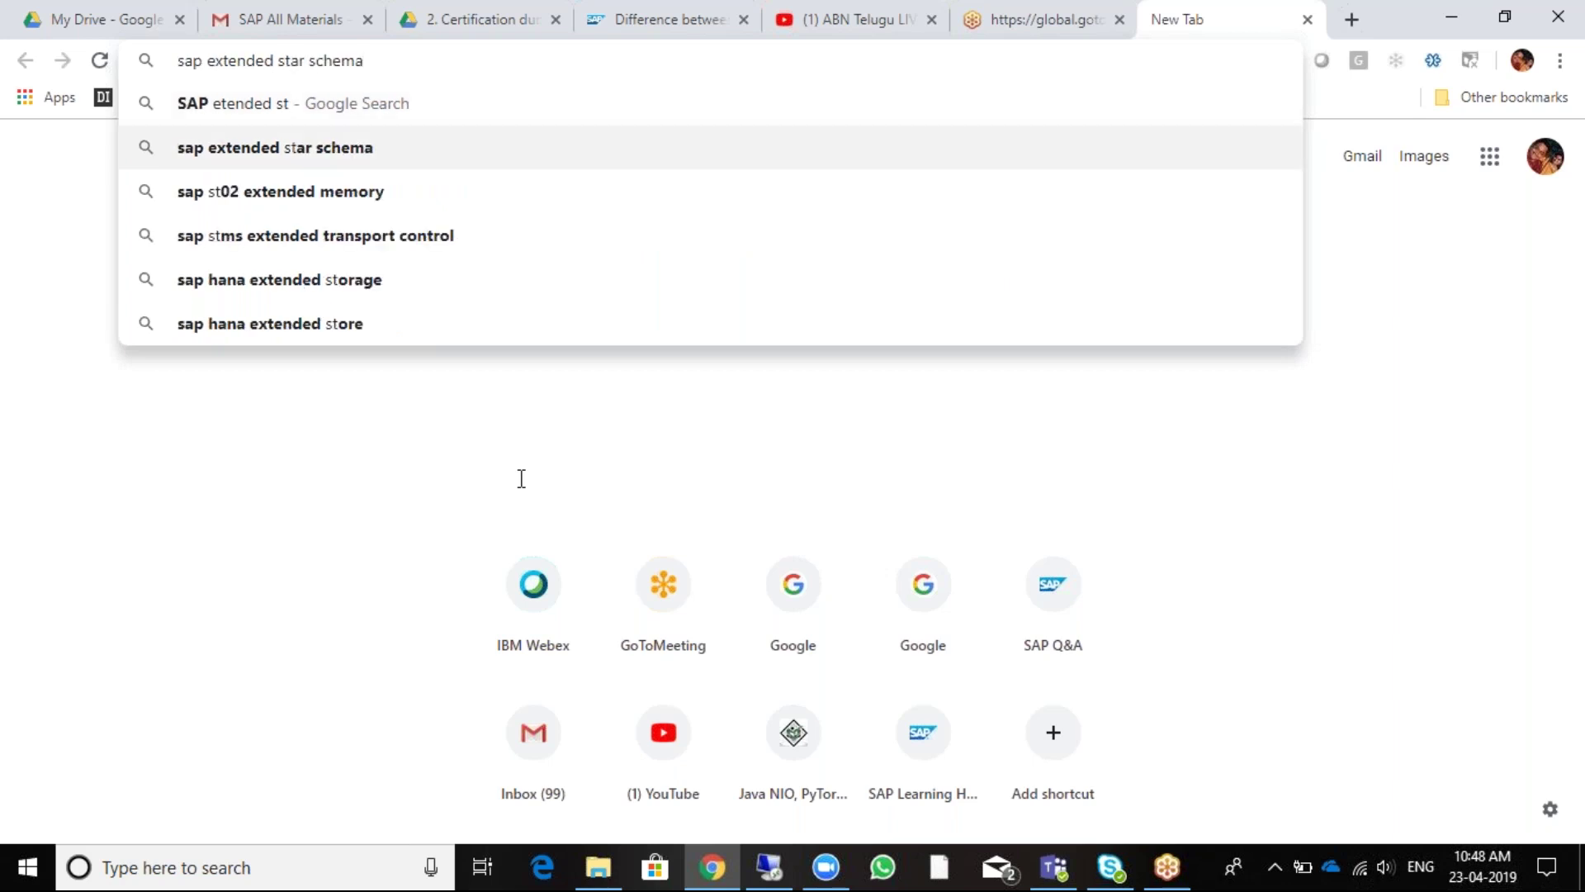
pyautogui.press('Right')
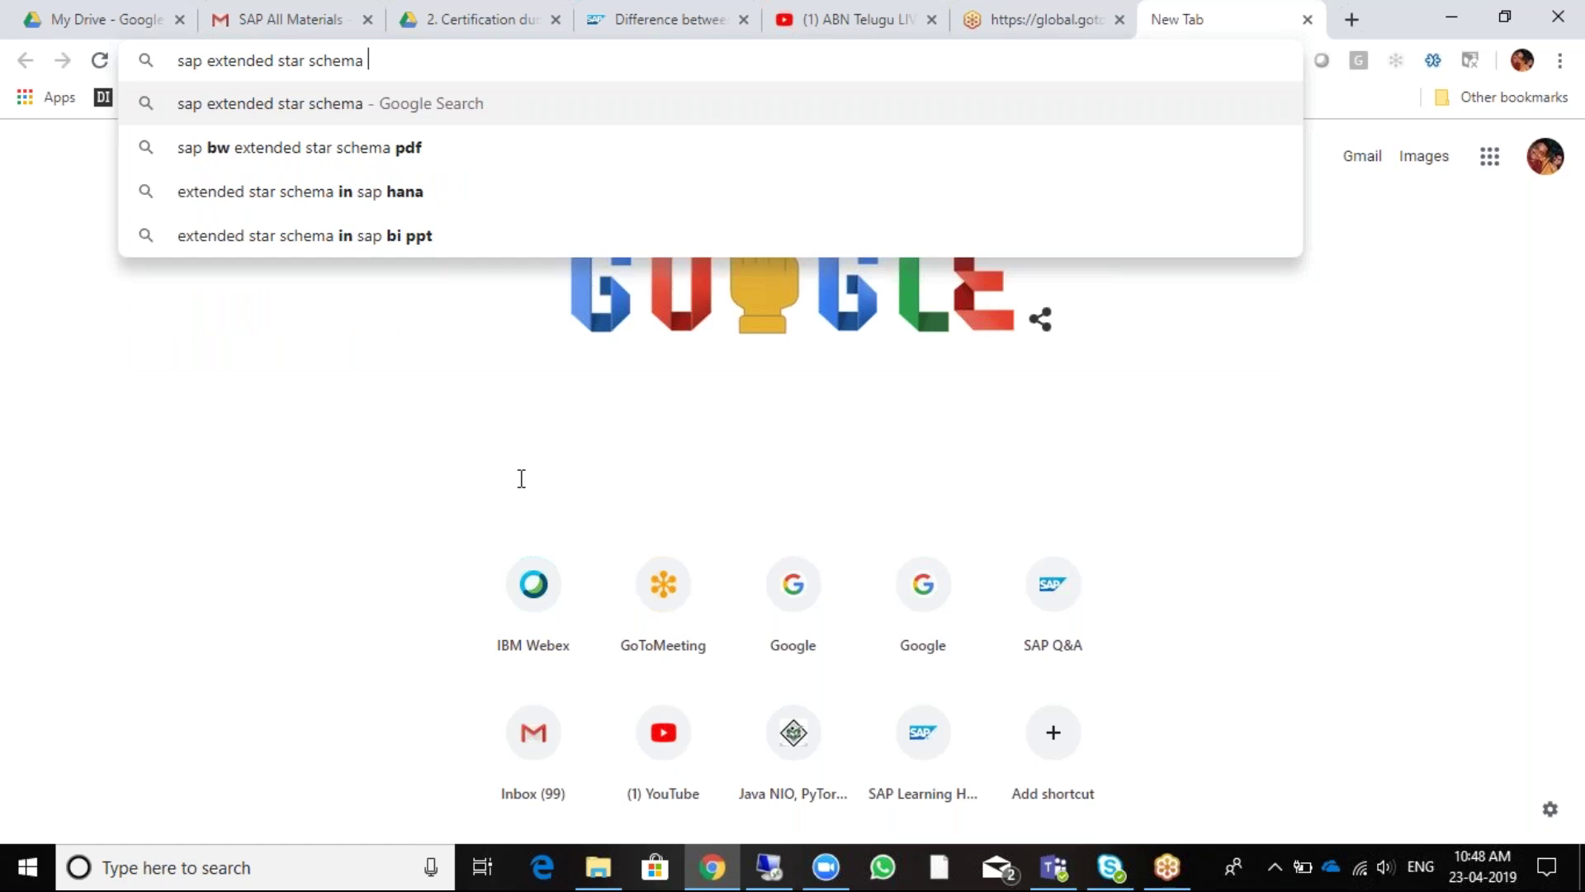
pyautogui.write('image')
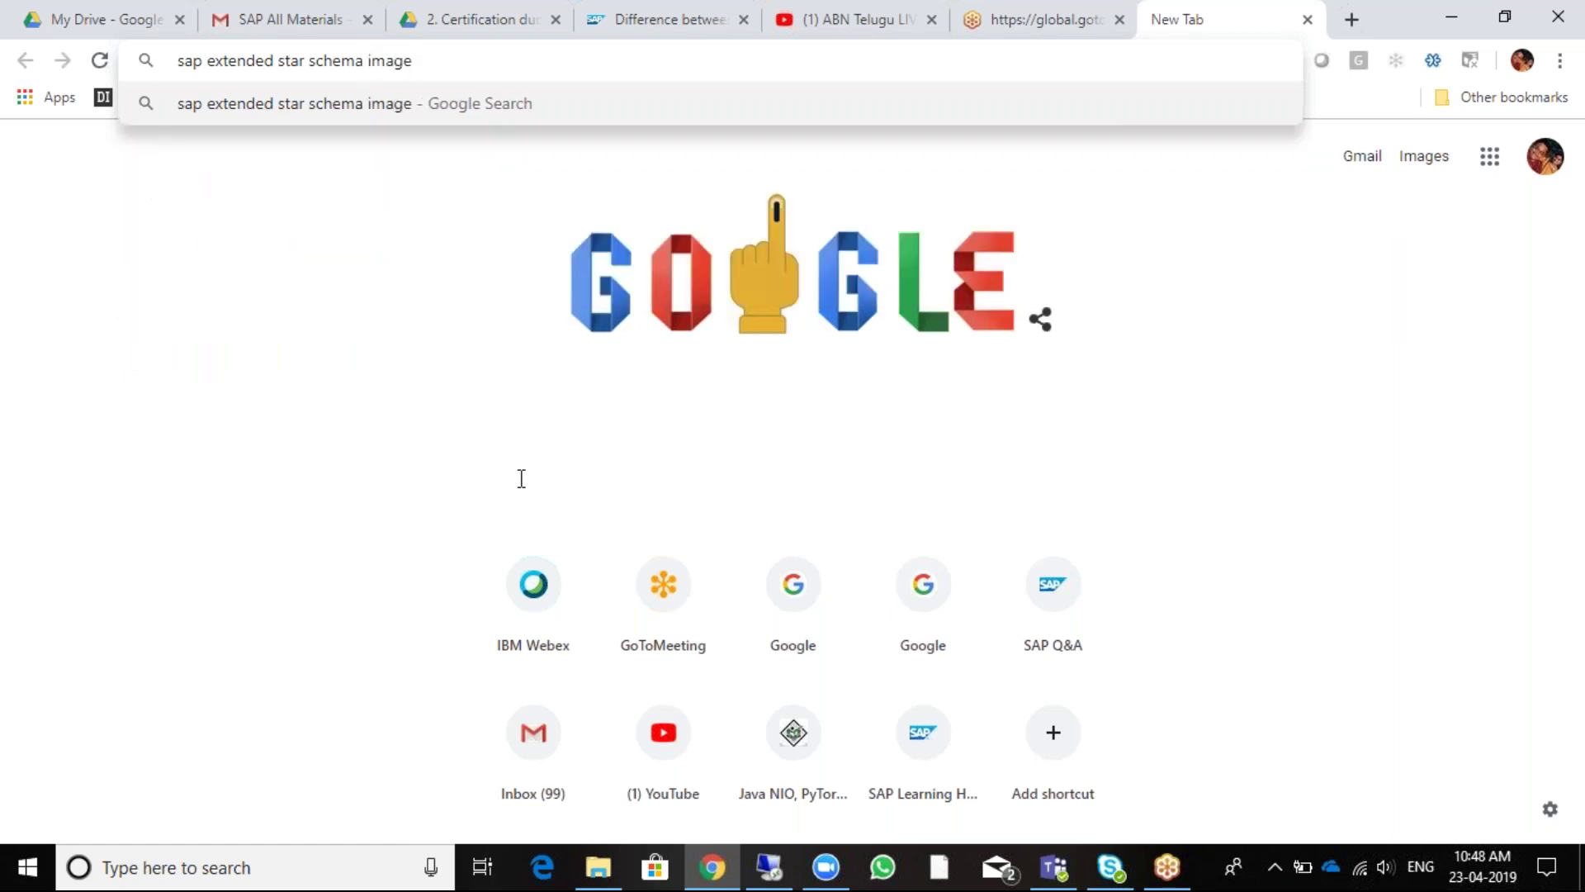
pyautogui.press('Return')
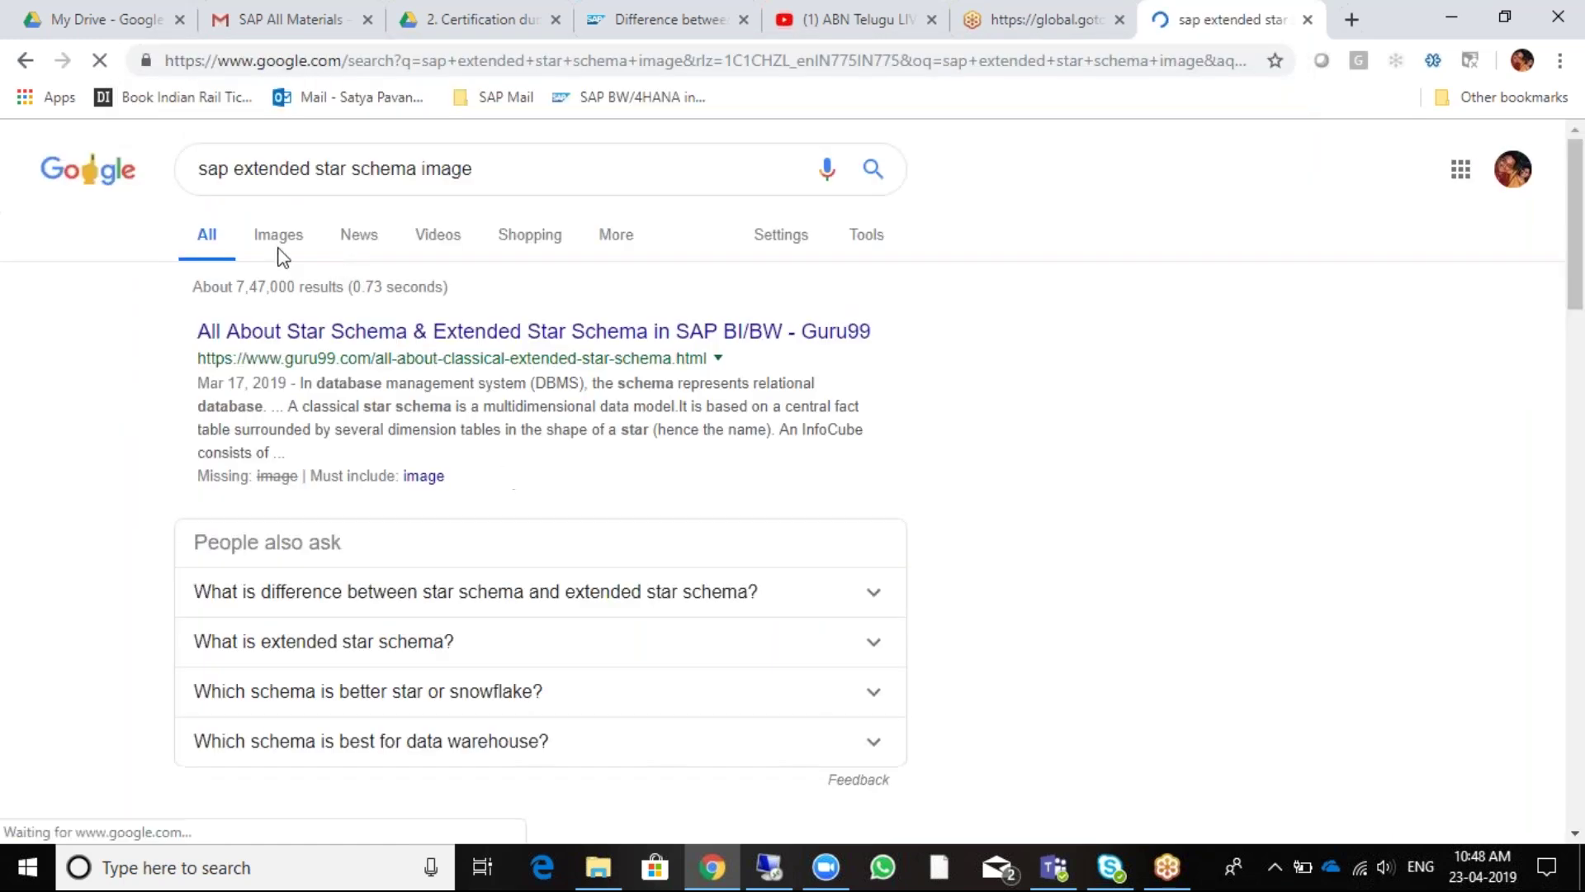
pyautogui.click(278, 236)
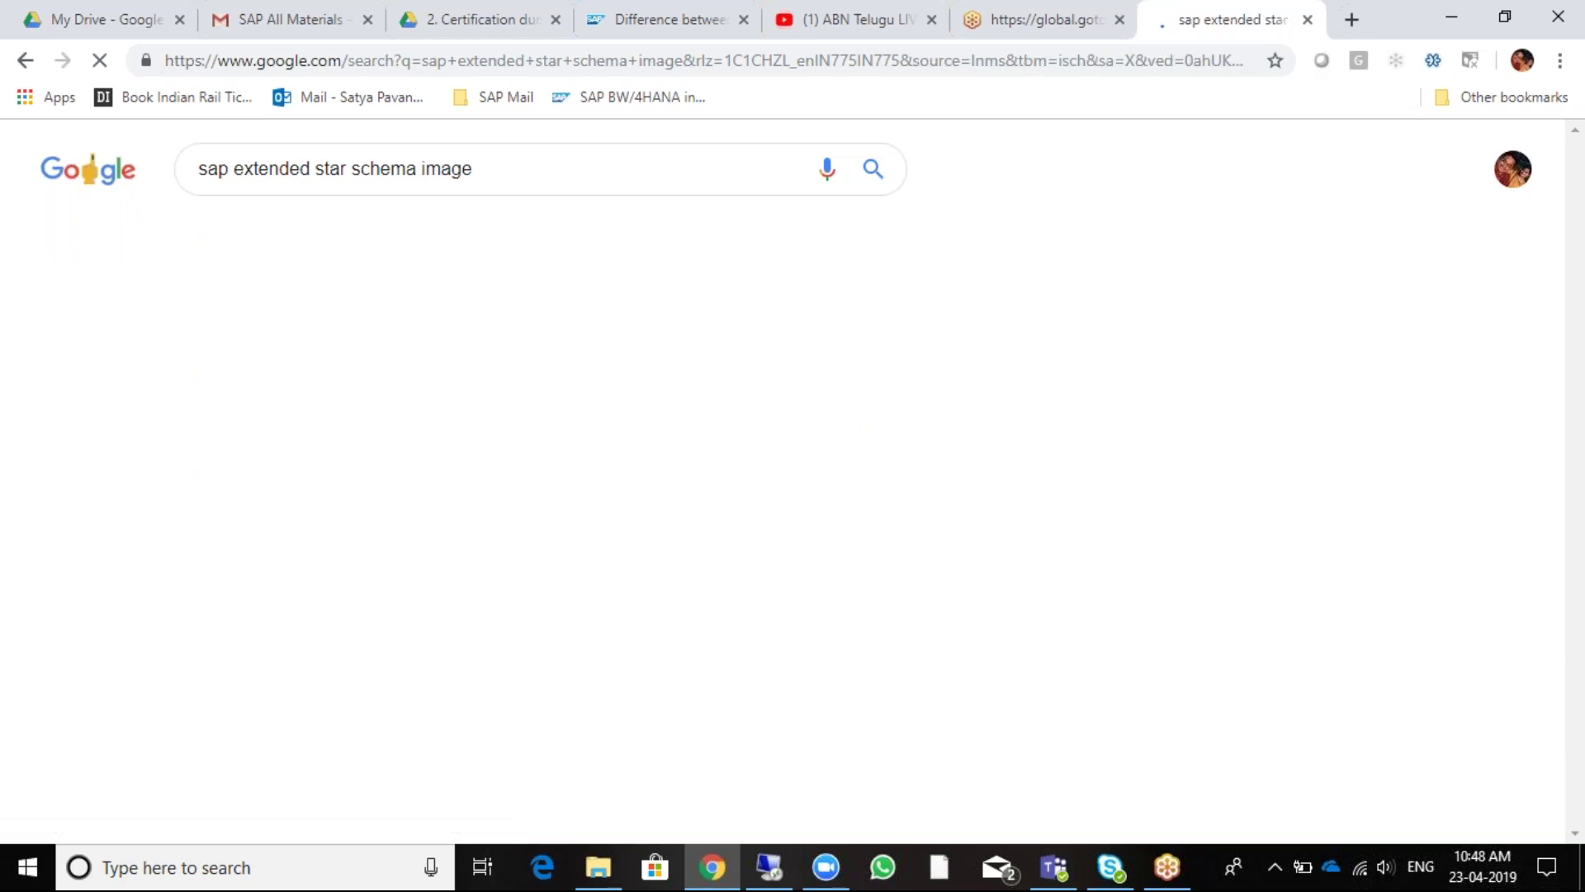
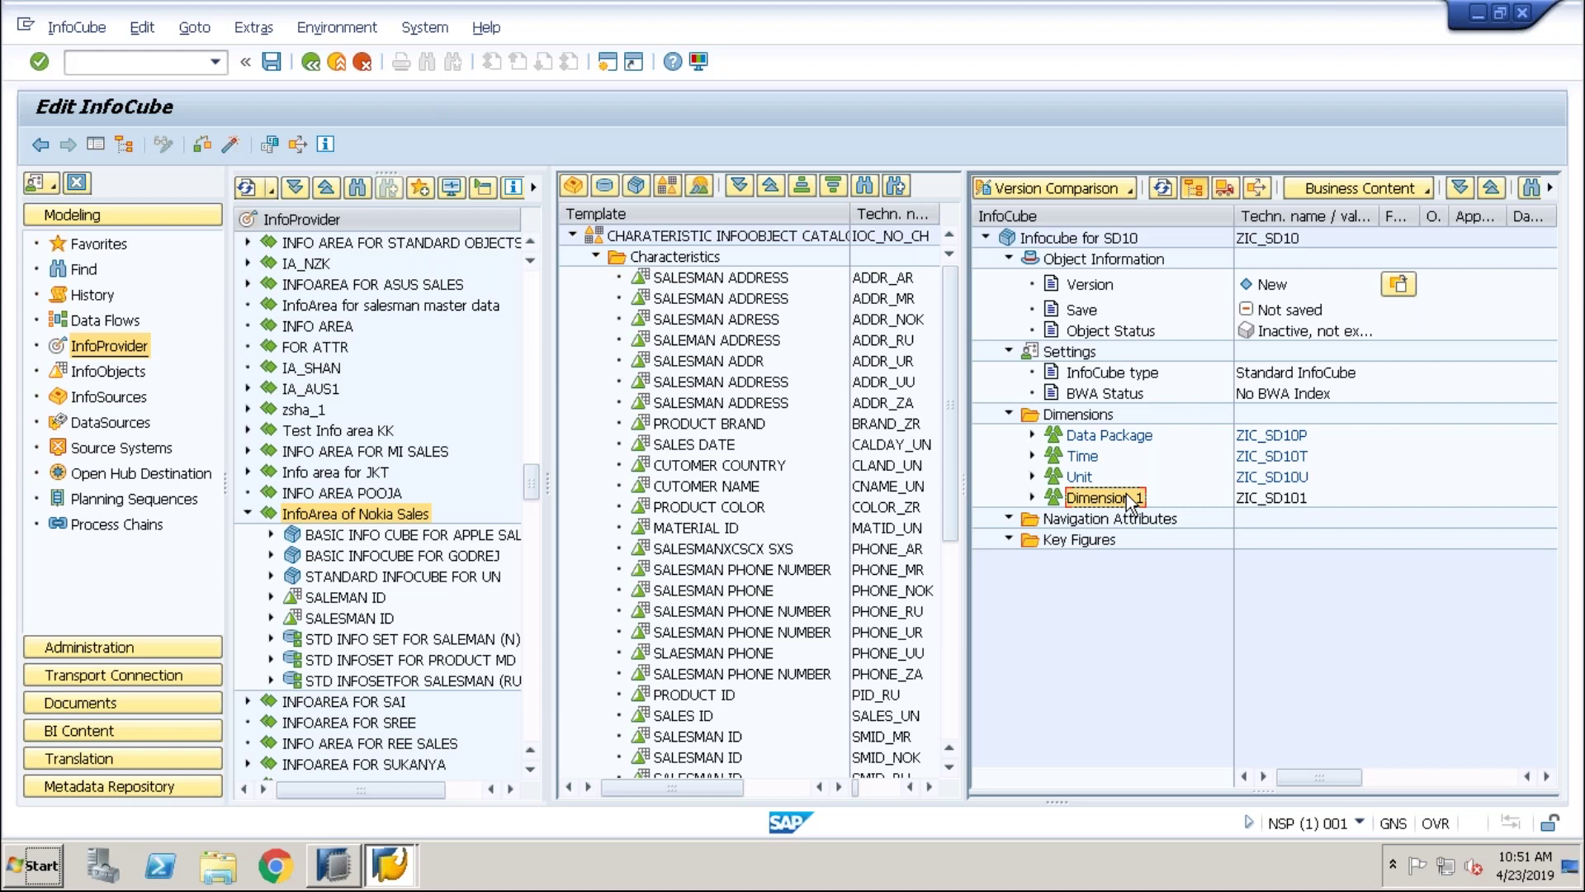
# Change the description of Dimension 1 (ZIC_SD101) to "Sales." in its properties and confirm it
pyautogui.rightClick(1127, 495)
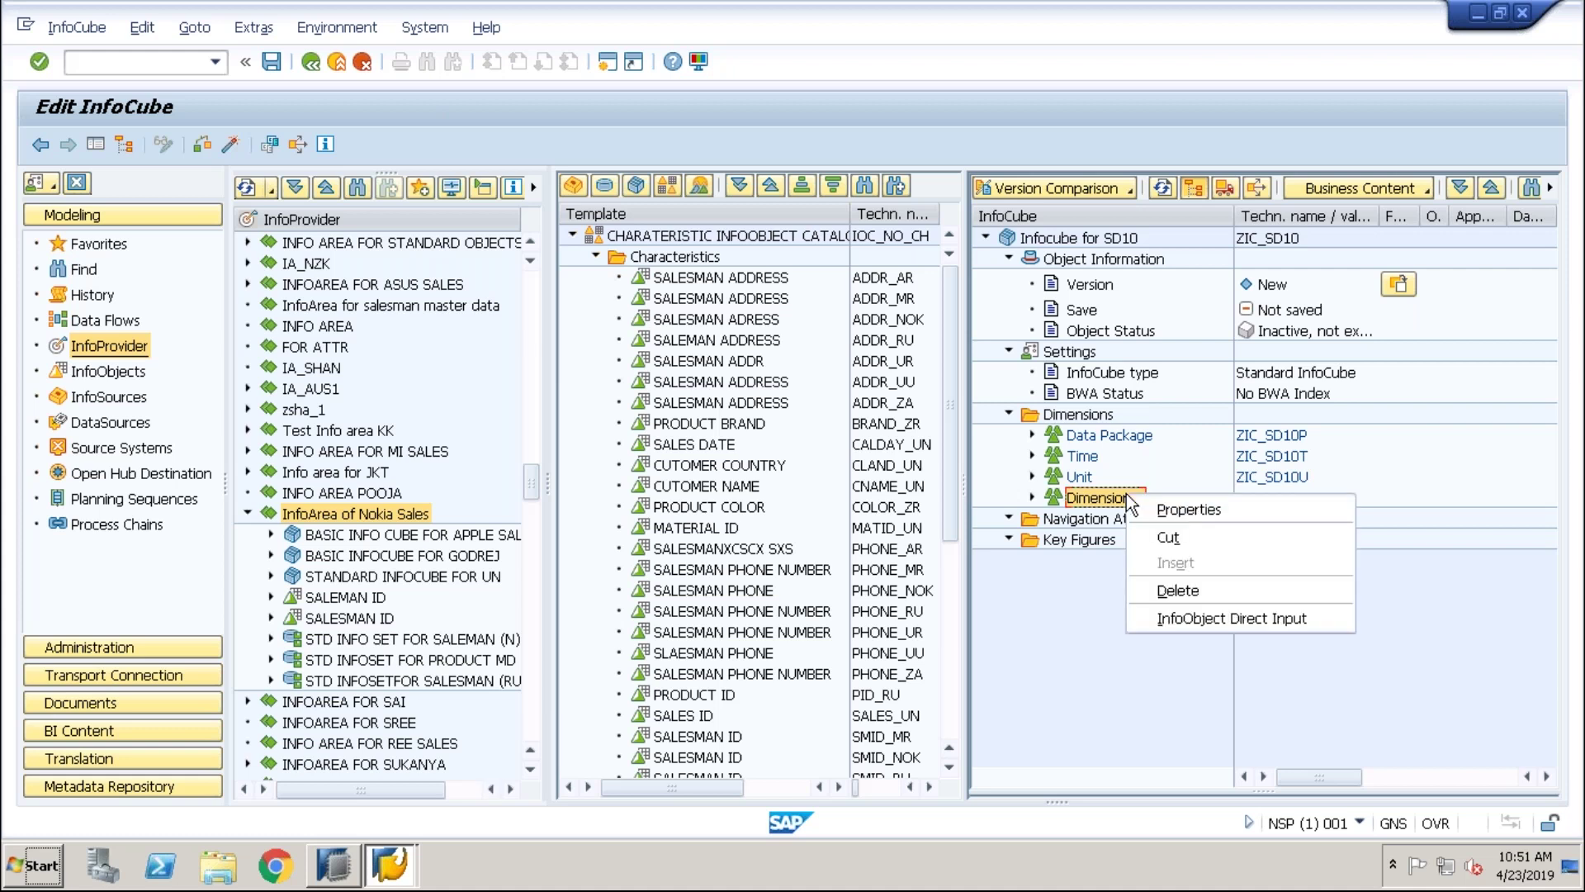
pyautogui.click(1180, 510)
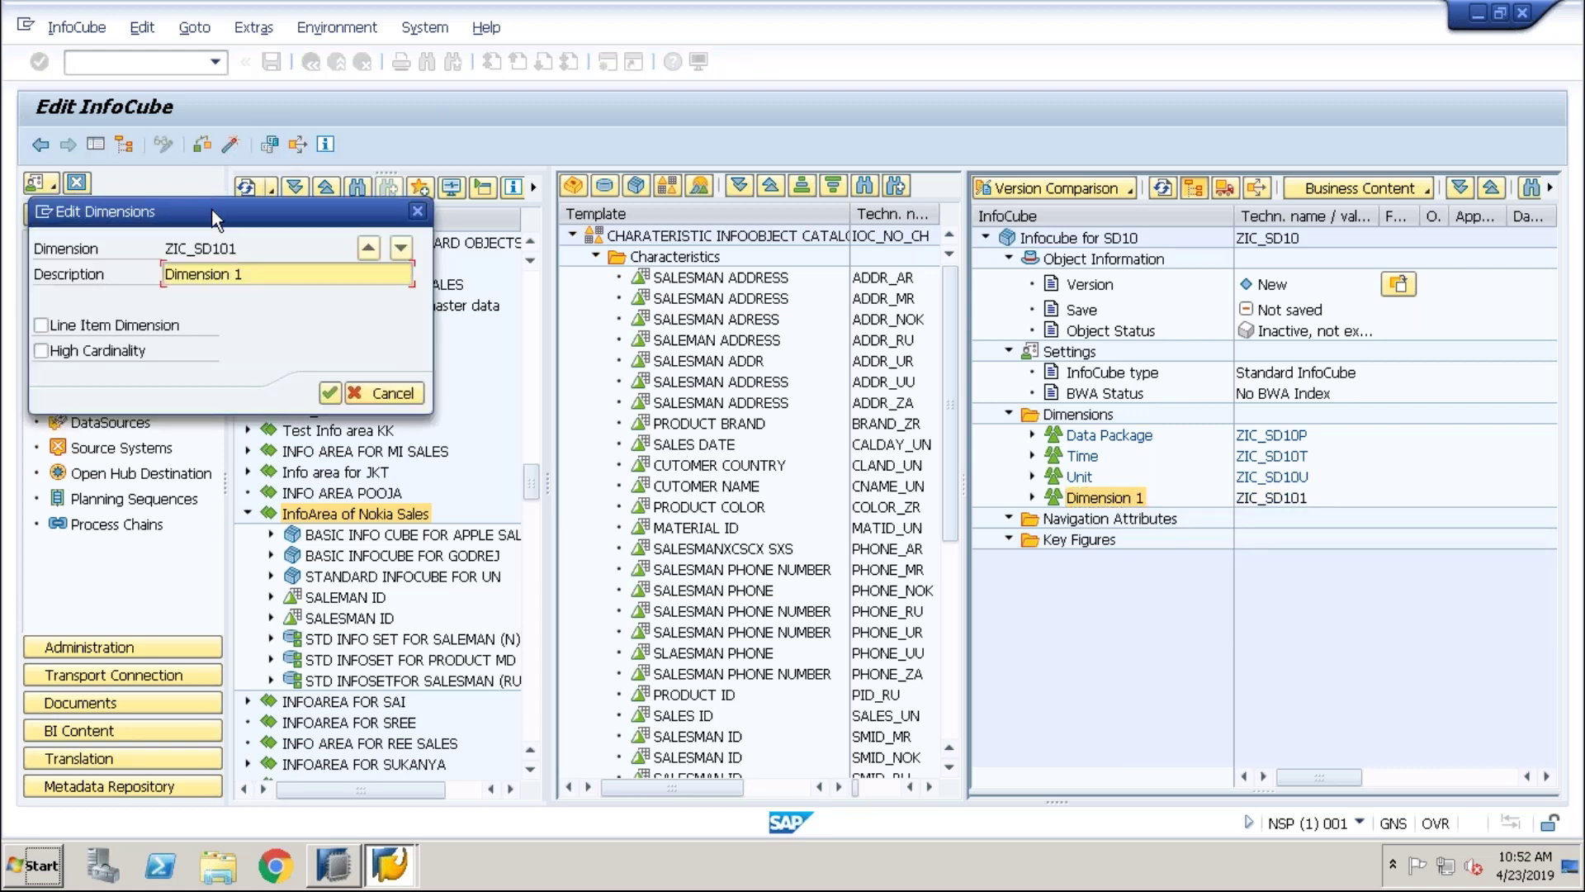
pyautogui.moveTo(218, 212); pyautogui.dragTo(1385, 333)
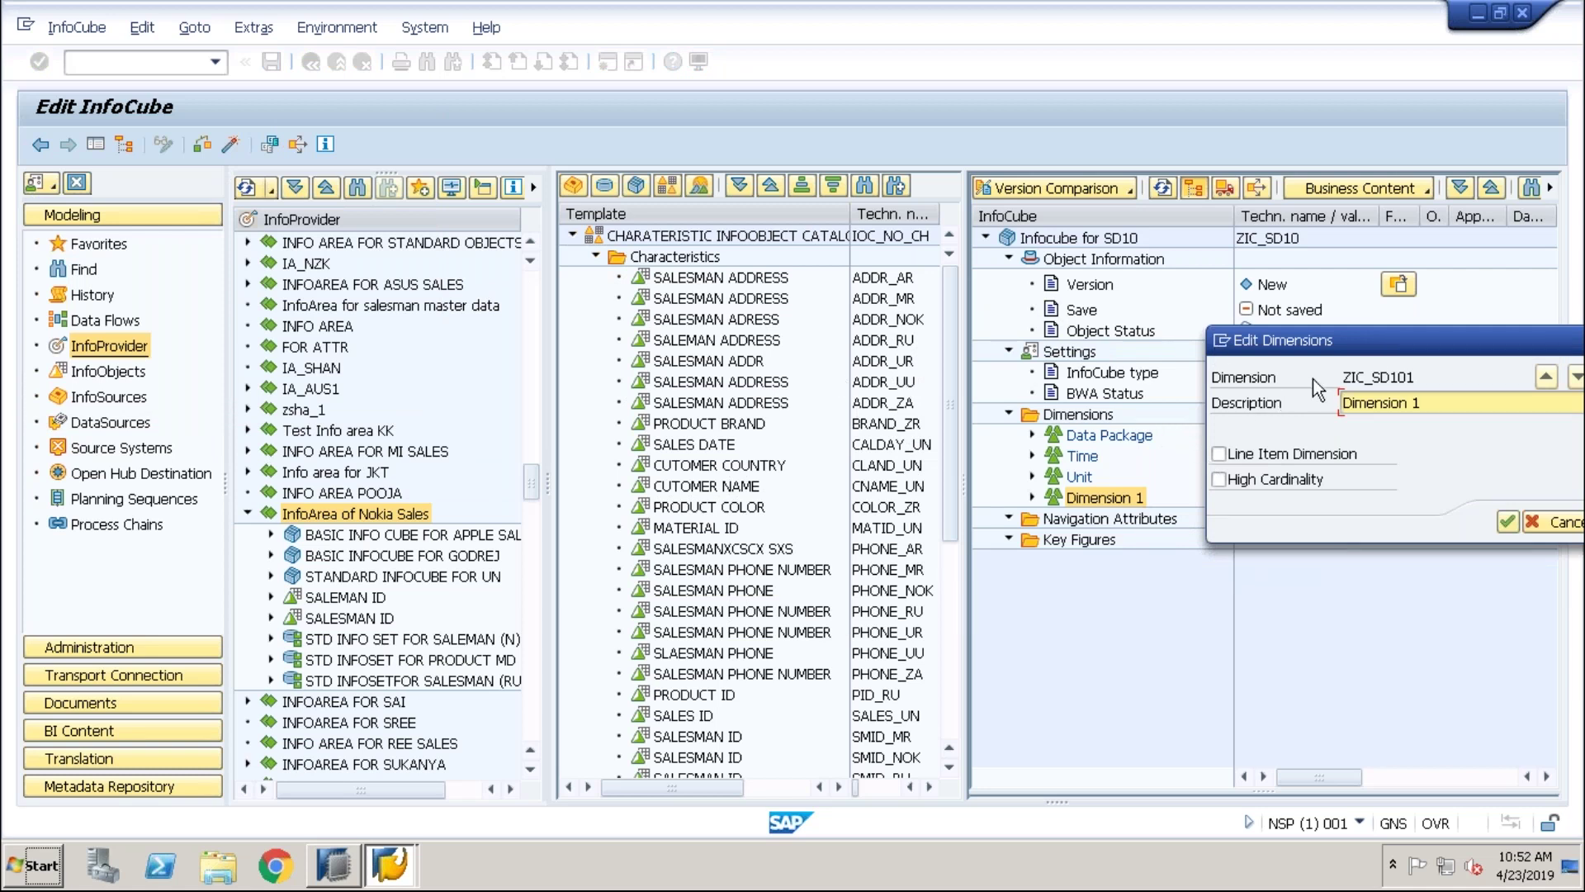
pyautogui.moveTo(1401, 357); pyautogui.dragTo(1329, 342)
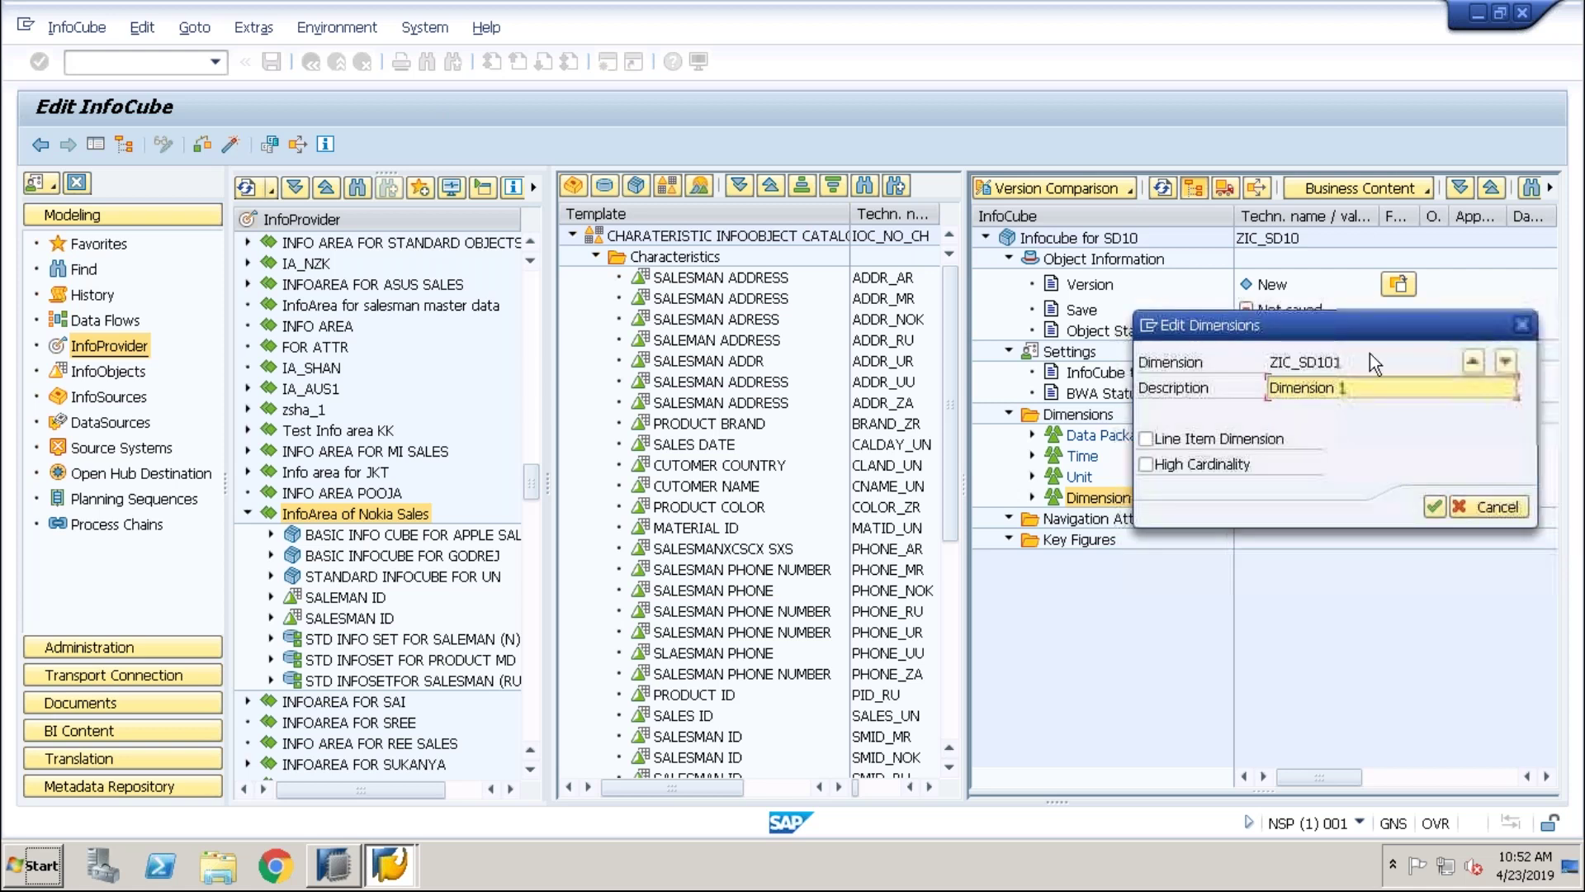
pyautogui.press('BackSpace')
pyautogui.press('BackSpace')
pyautogui.press('BackSpace')
pyautogui.press('BackSpace')
pyautogui.press('BackSpace')
pyautogui.press('BackSpace')
pyautogui.press('BackSpace')
pyautogui.press('BackSpace')
pyautogui.press('BackSpace')
pyautogui.press('BackSpace')
pyautogui.press('BackSpace')
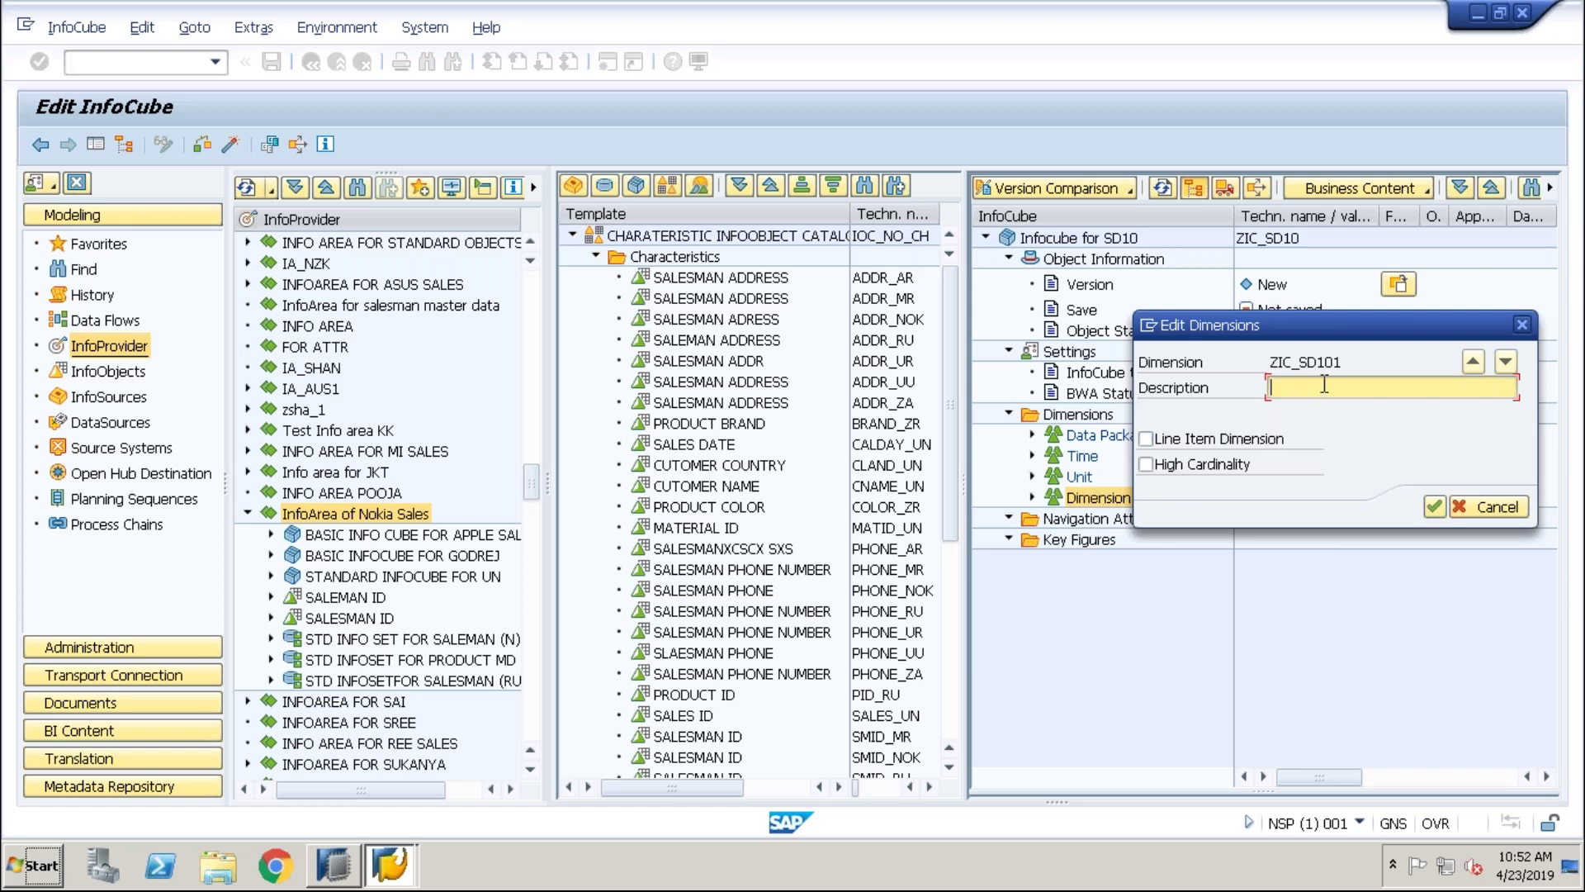
pyautogui.write('Sales.')
pyautogui.click(1433, 507)
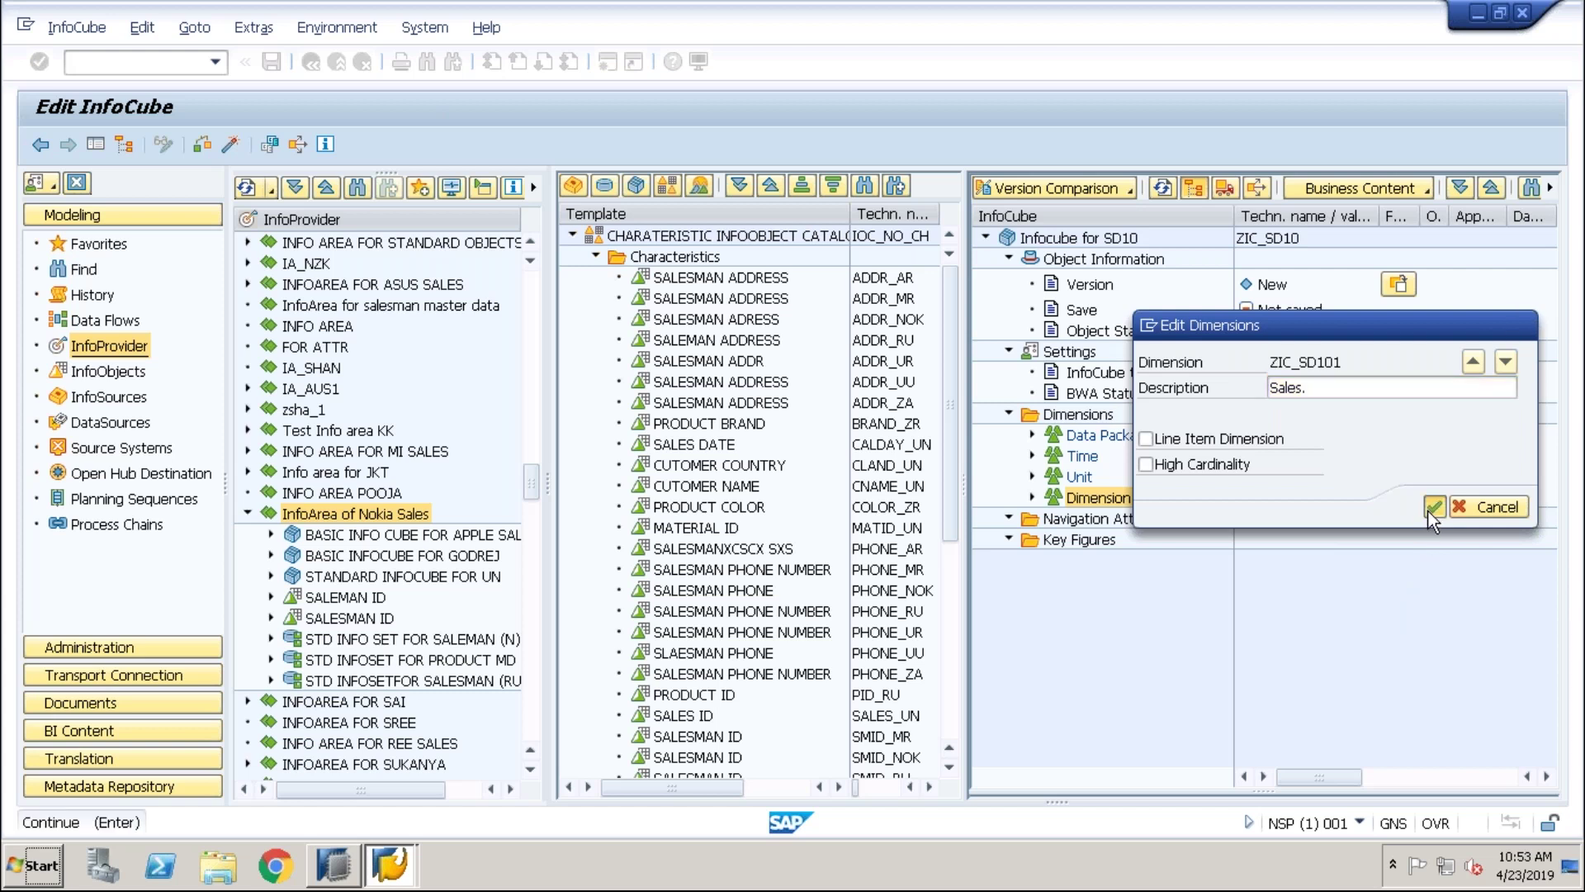
pyautogui.click(1083, 498)
pyautogui.write('Sales.')
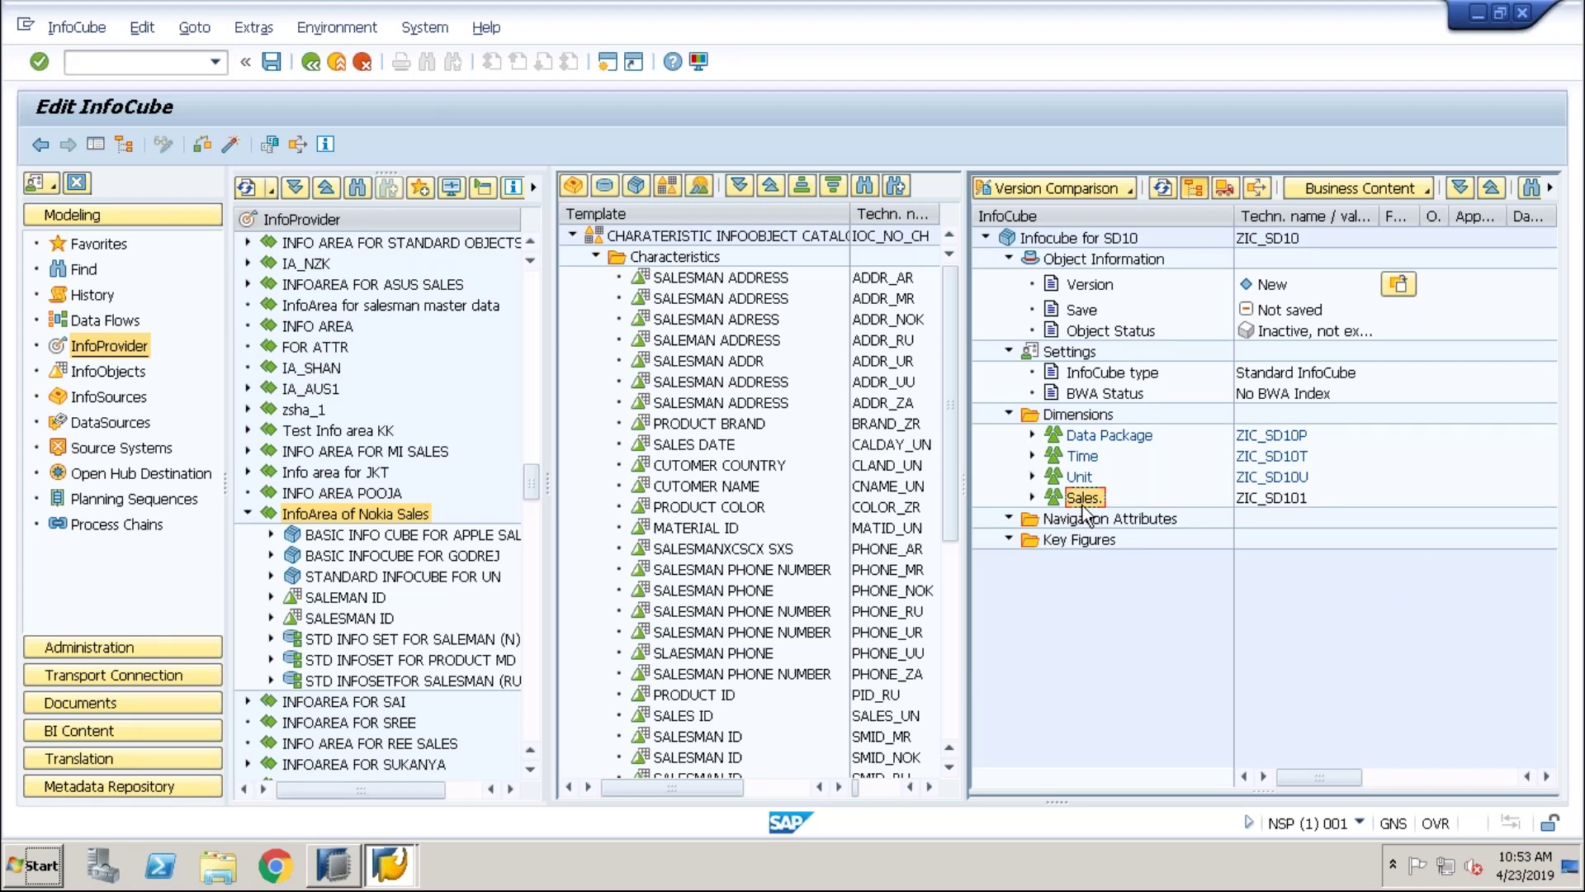
# Create three new dimensions, ZIC_SD102 to ZIC_SD104, under the InfoCube's Dimensions folder, accepting the default descriptions
pyautogui.click(1091, 417)
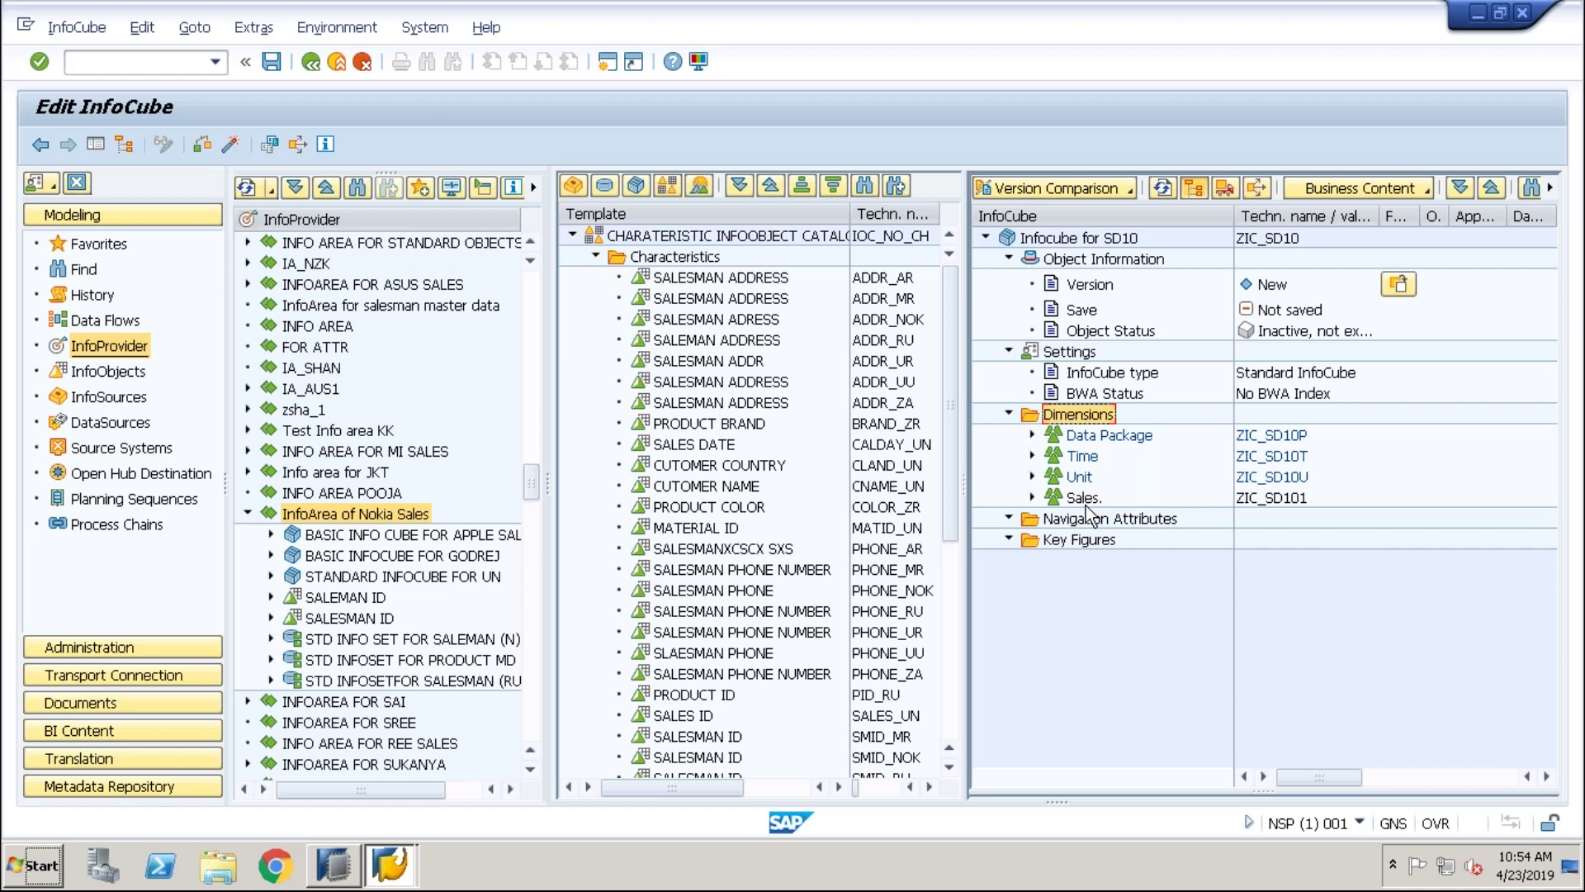
pyautogui.rightClick(1095, 417)
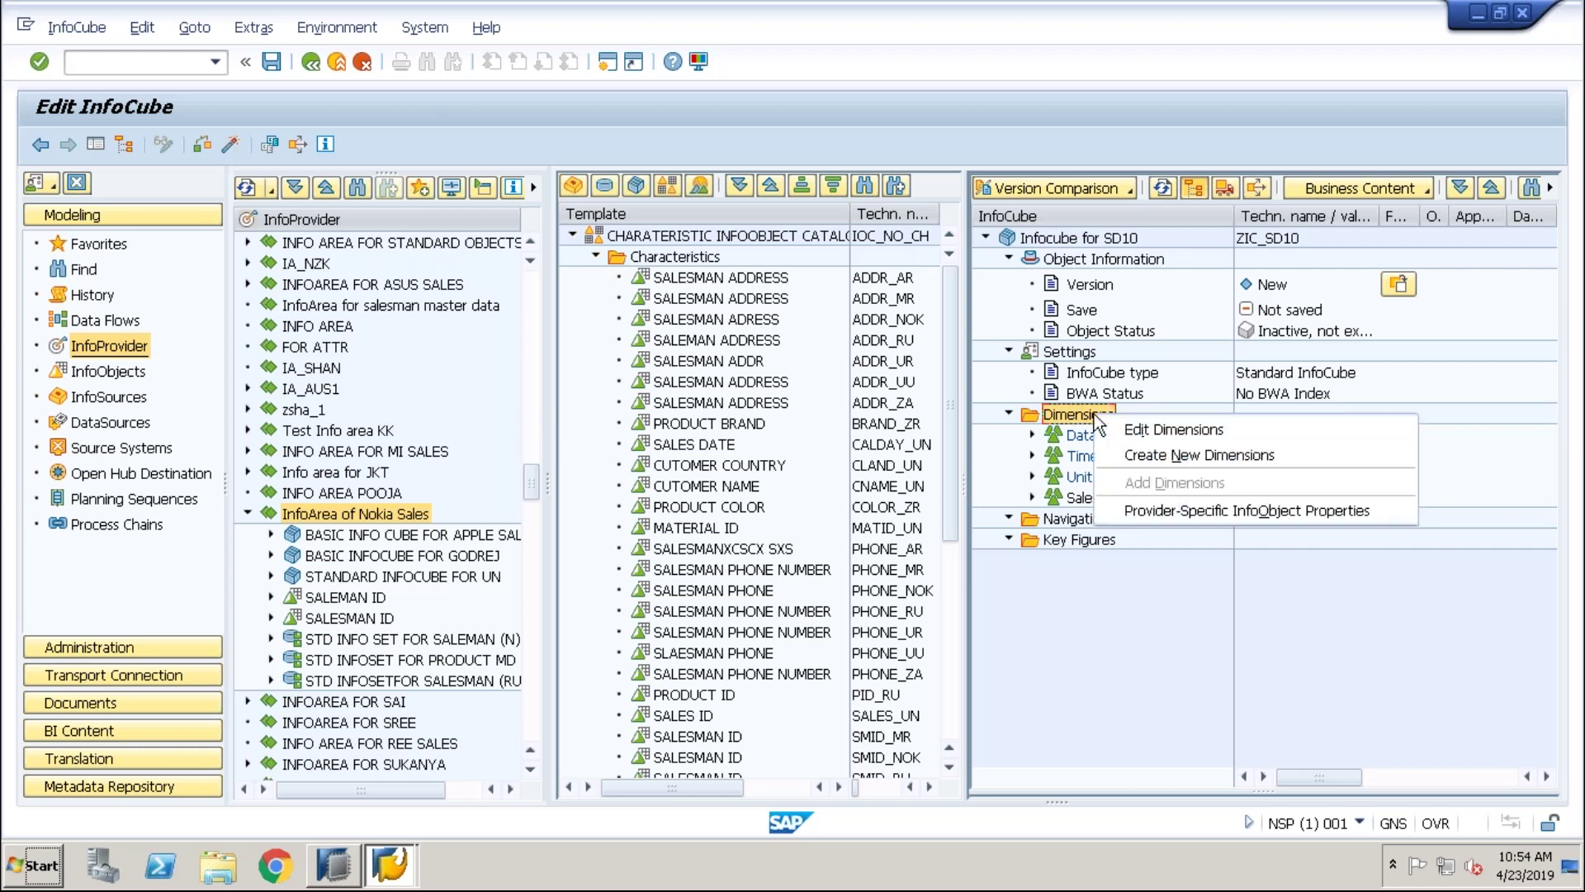
pyautogui.click(1198, 457)
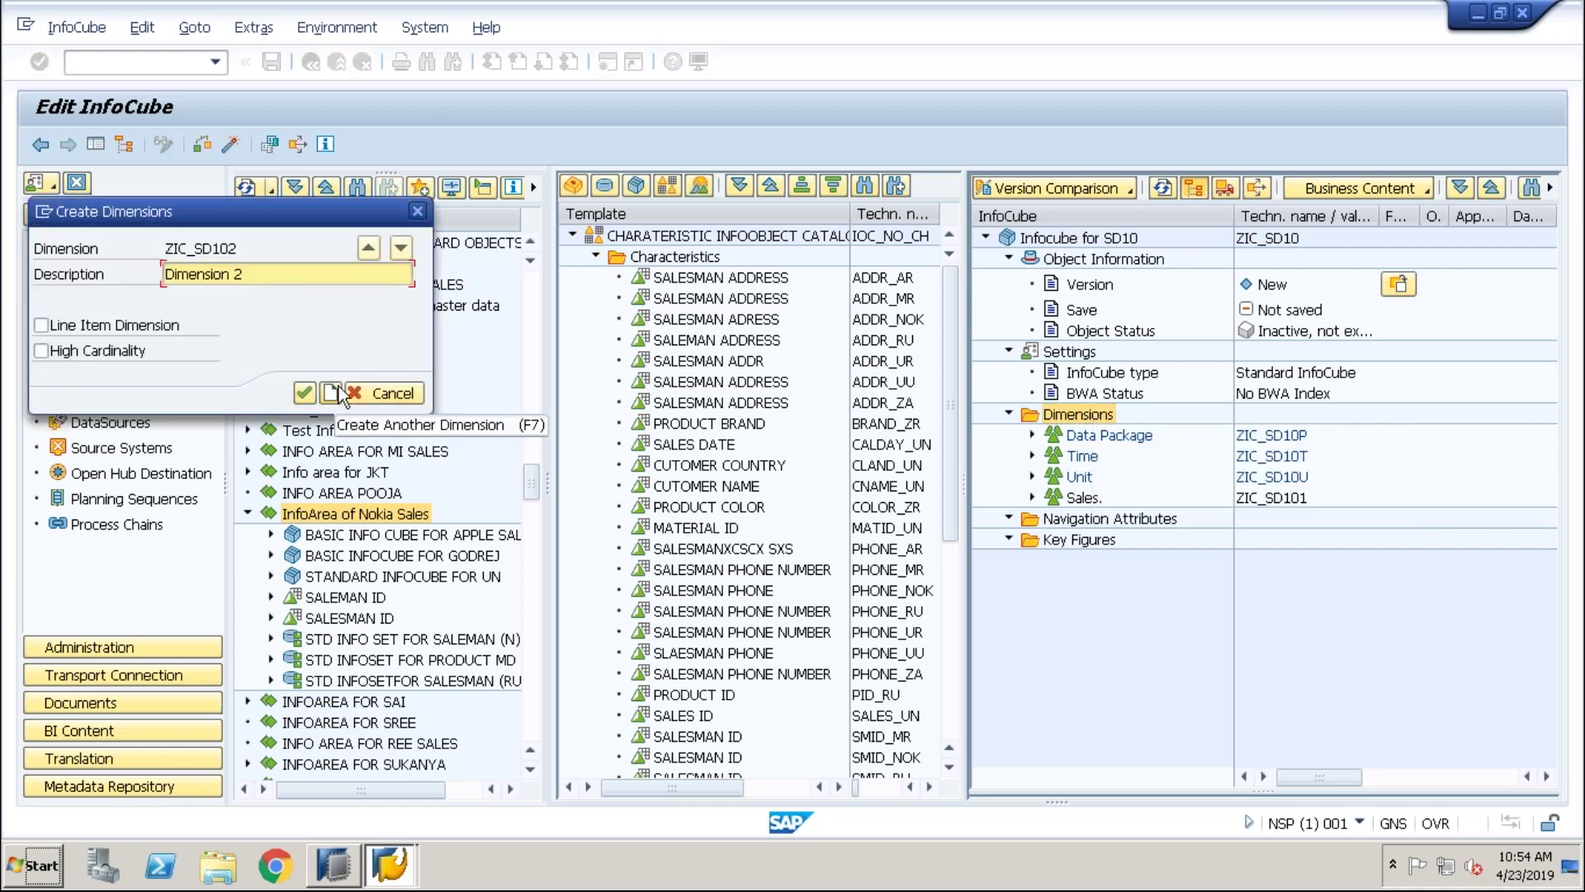
pyautogui.click(304, 393)
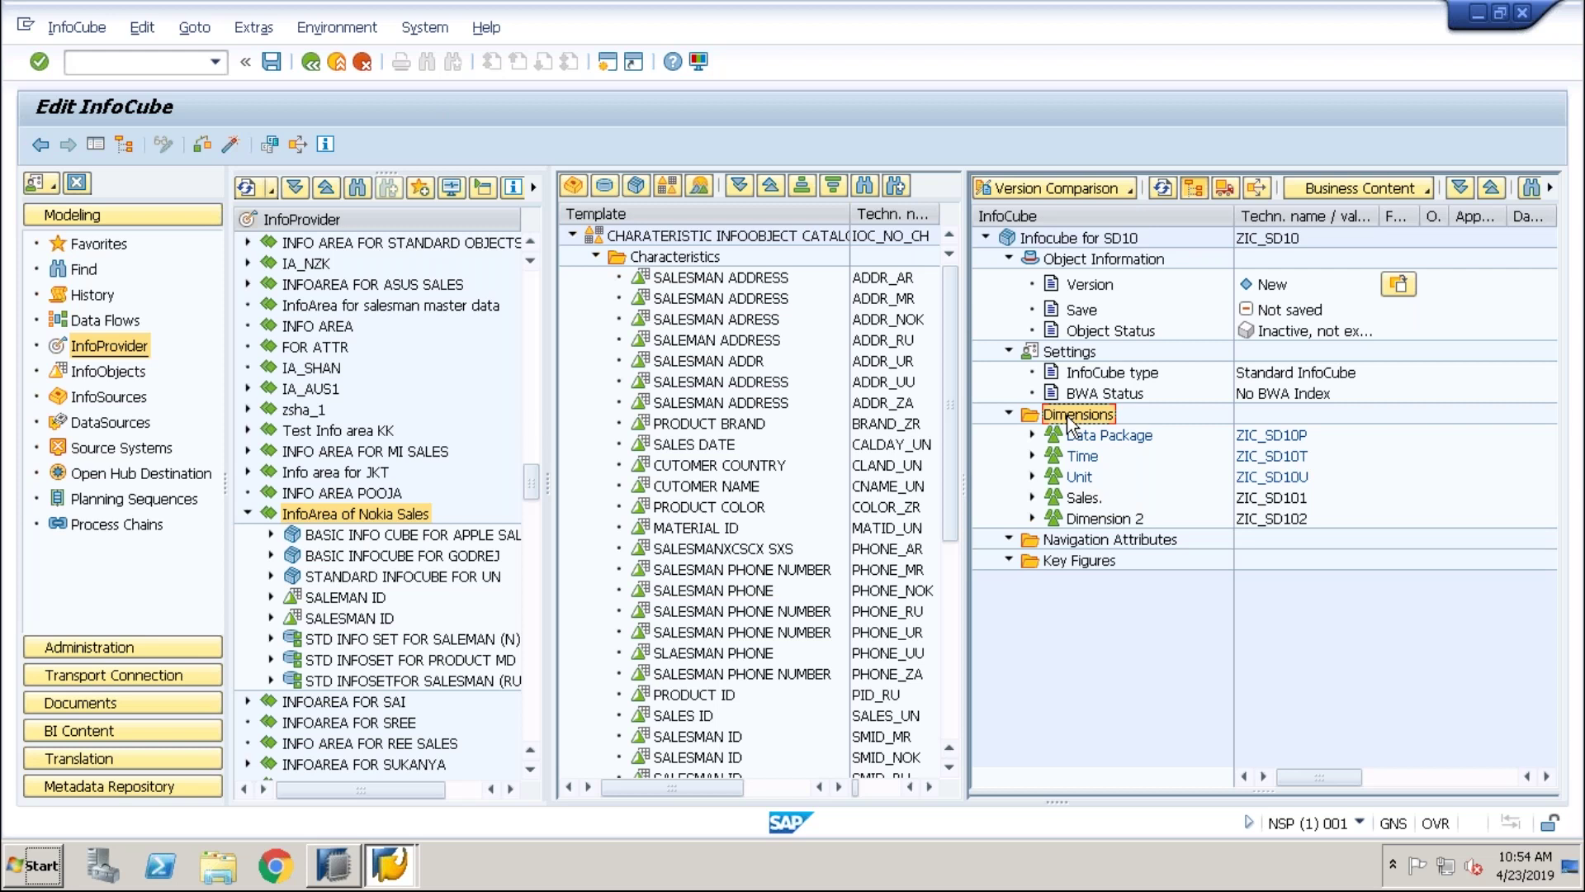
pyautogui.rightClick(1070, 423)
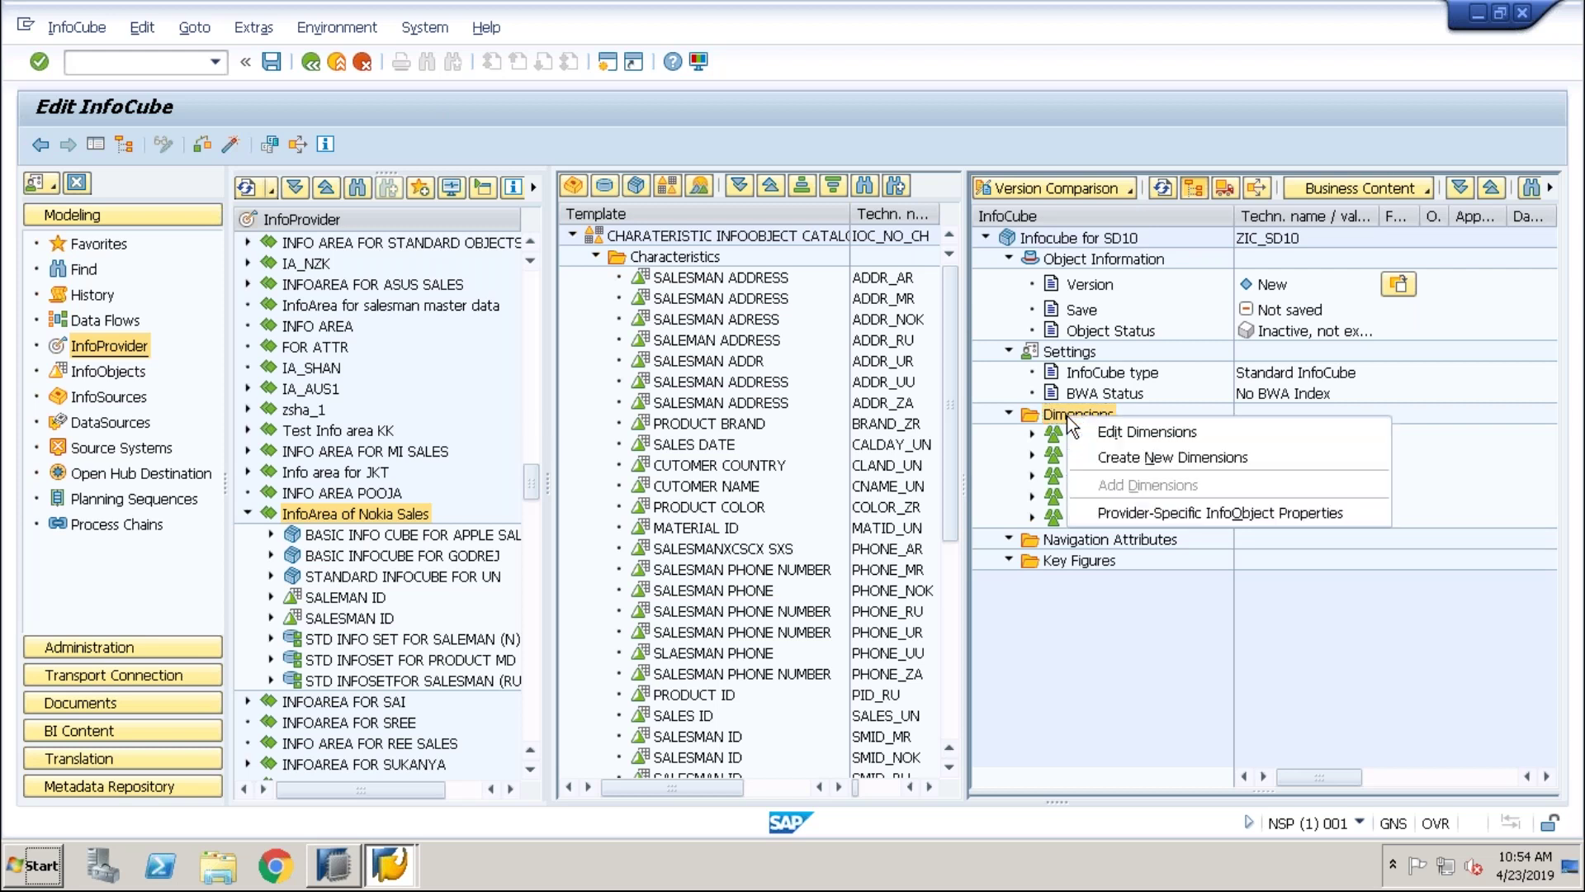
pyautogui.click(1118, 464)
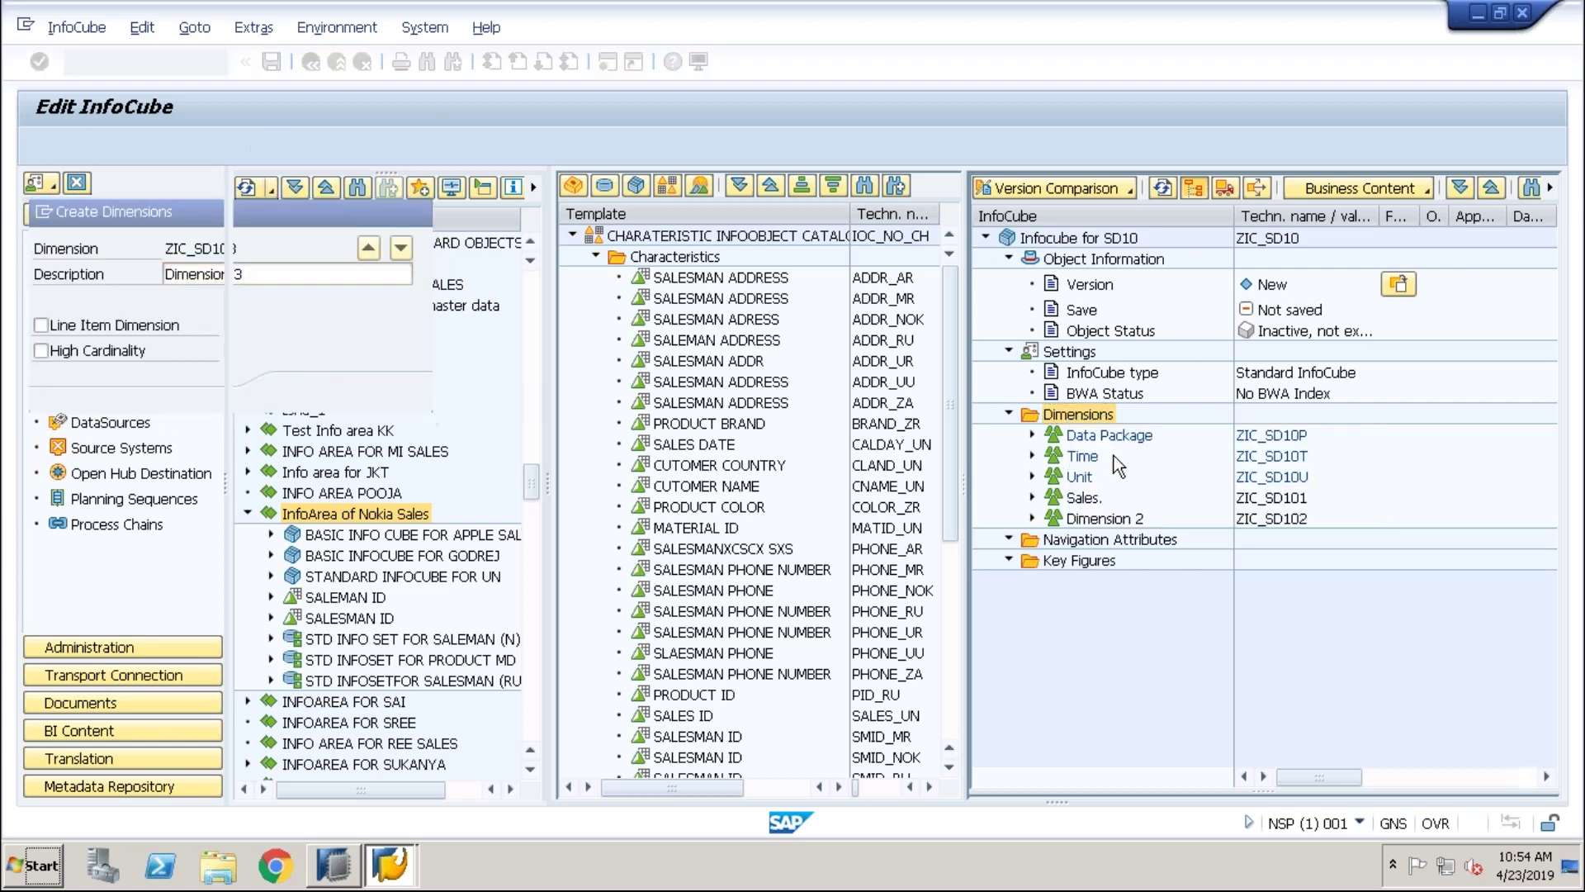
pyautogui.rightClick(1088, 419)
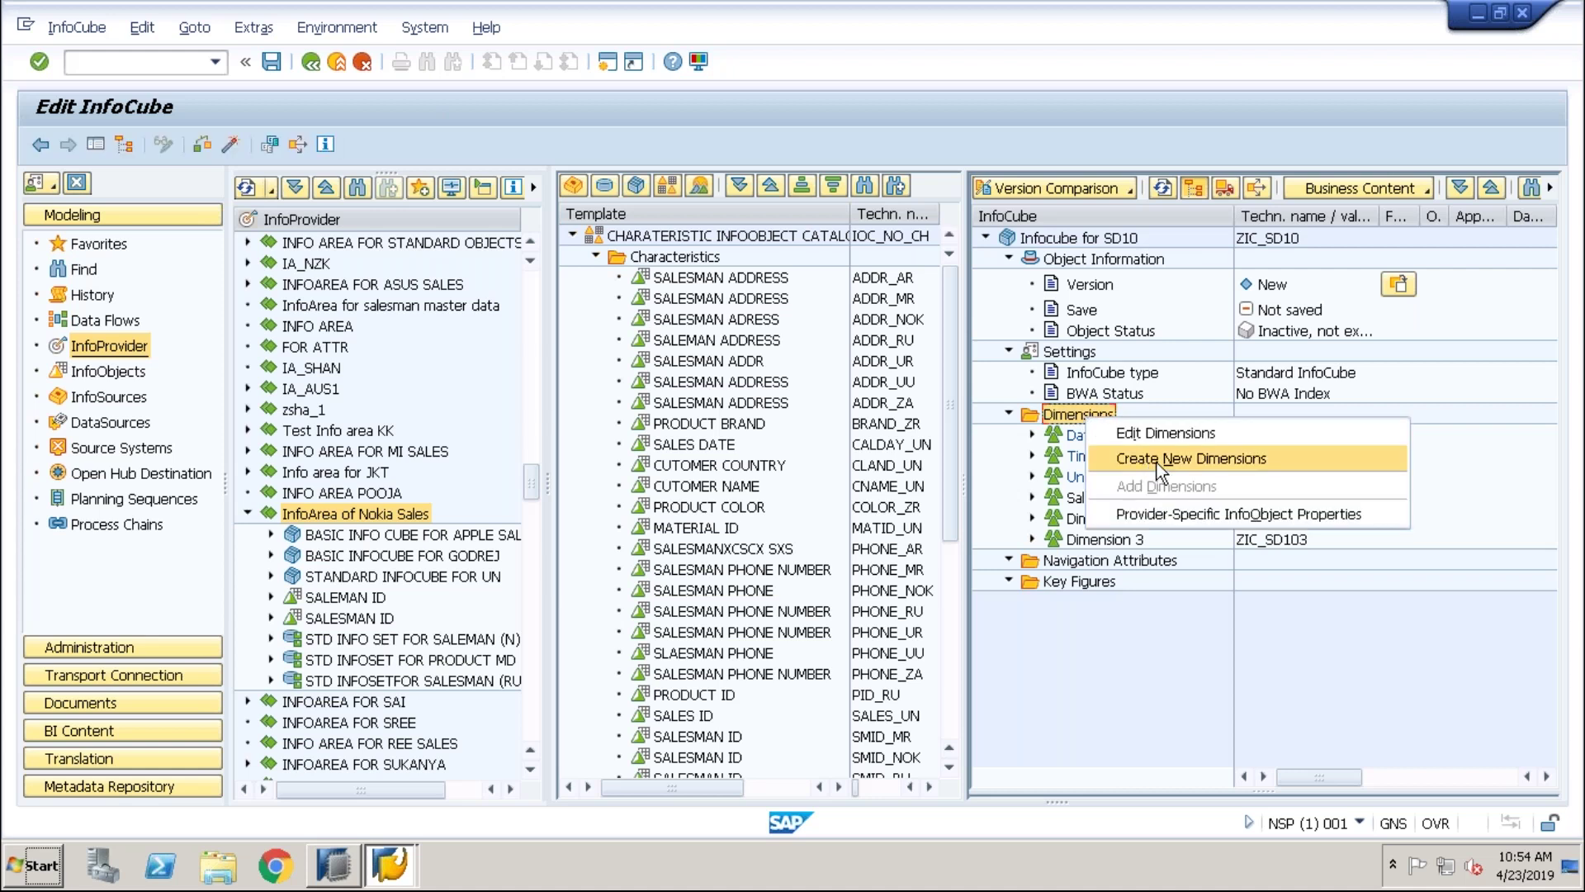
pyautogui.click(1157, 459)
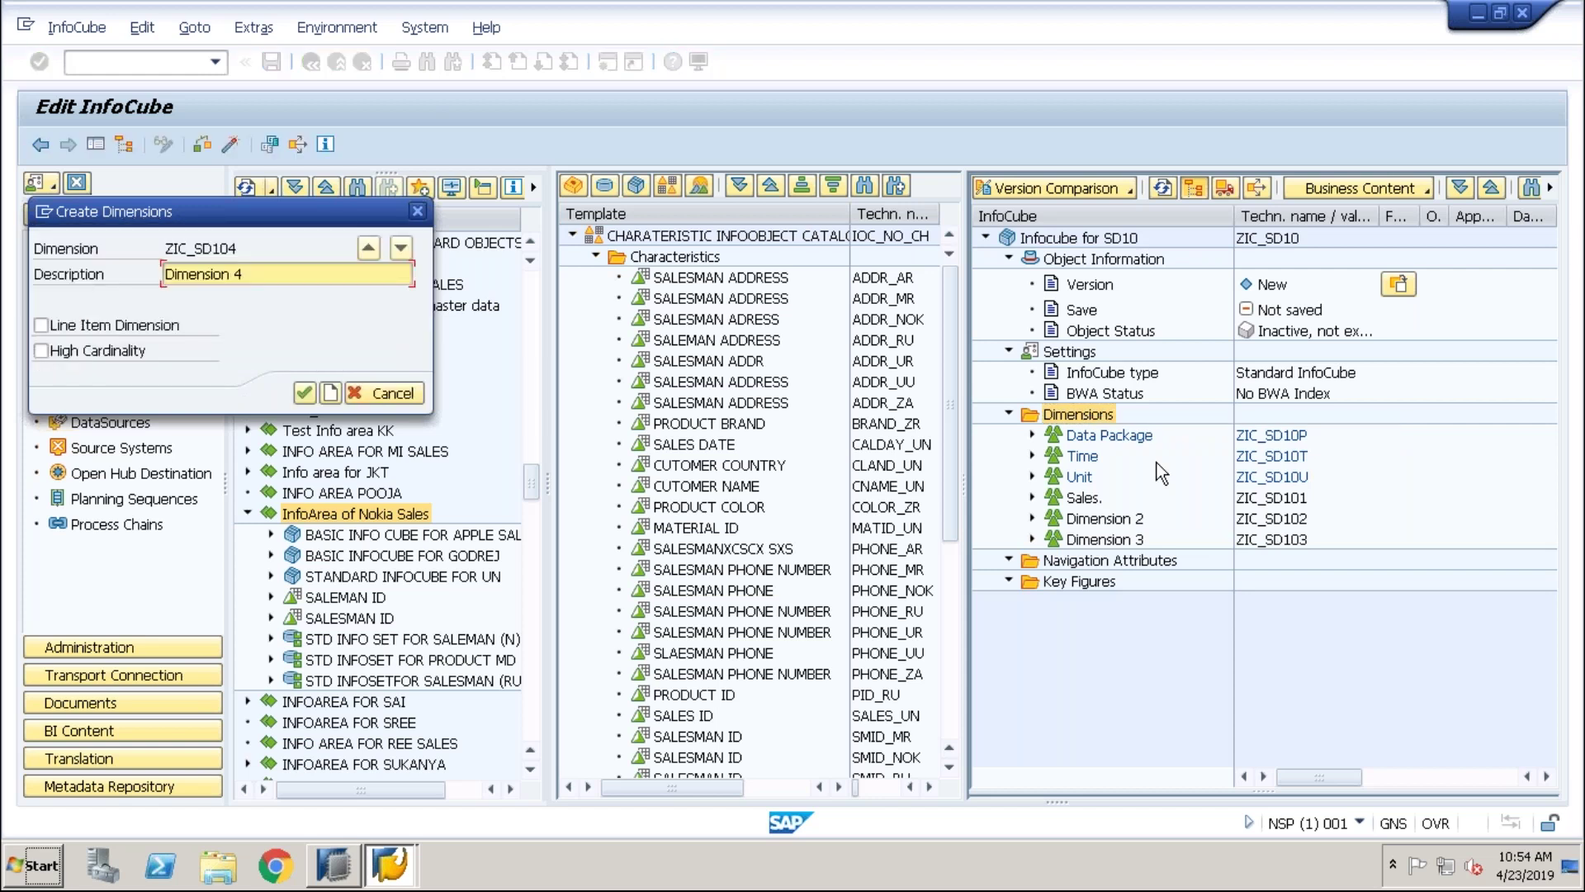
pyautogui.press('Return')
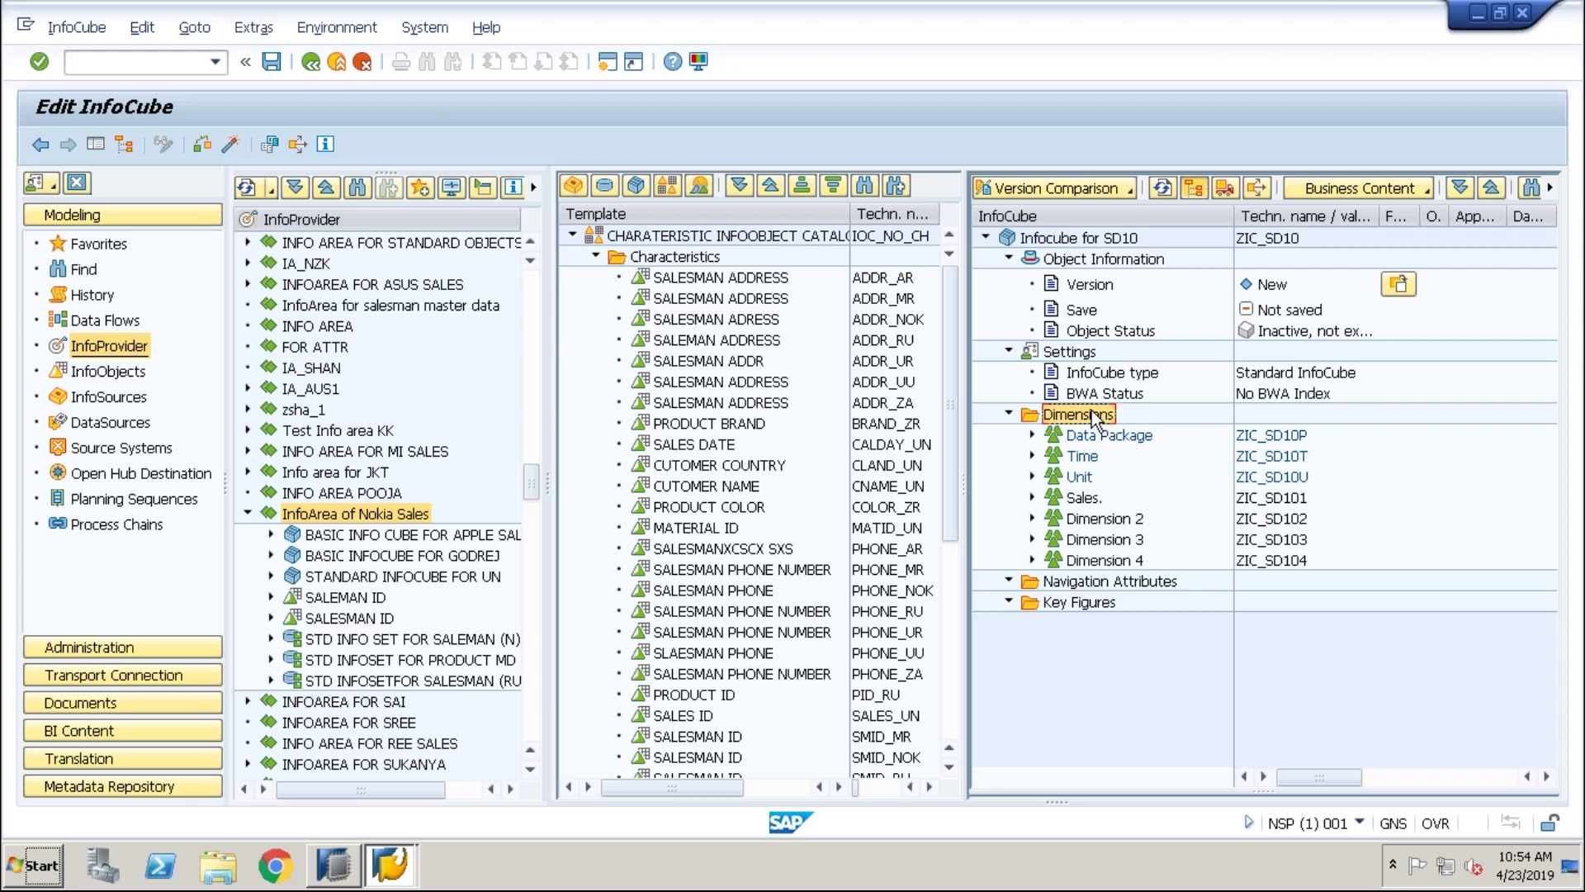
# Add dimensions ZIC_SD105, ZIC_SD106 and ZIC_SD107 to the InfoCube with their default descriptions
pyautogui.rightClick(1094, 414)
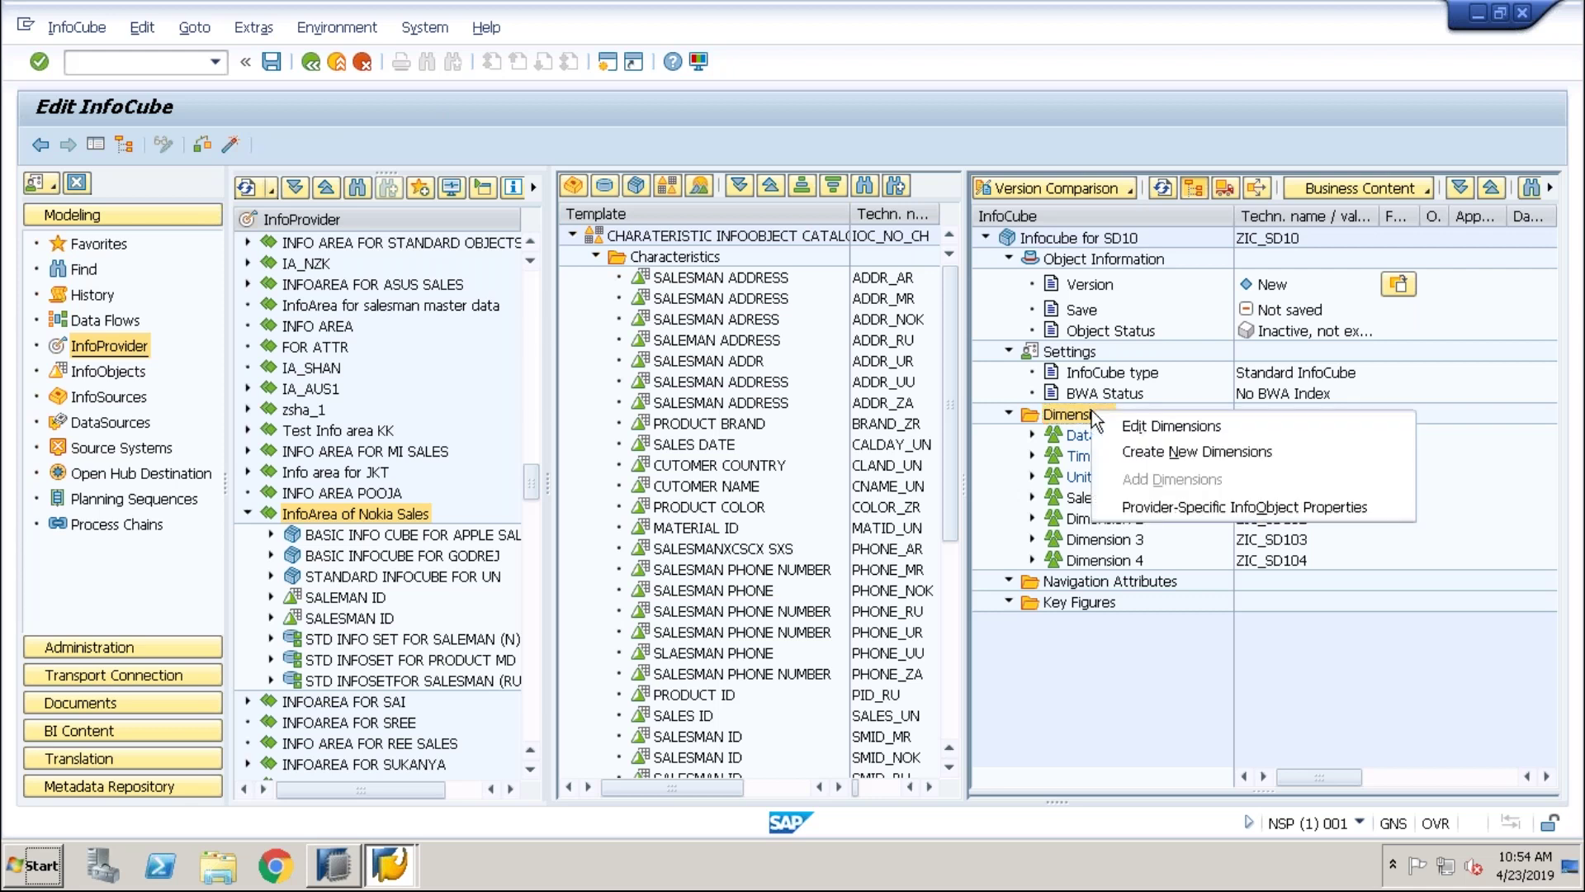
pyautogui.click(1159, 451)
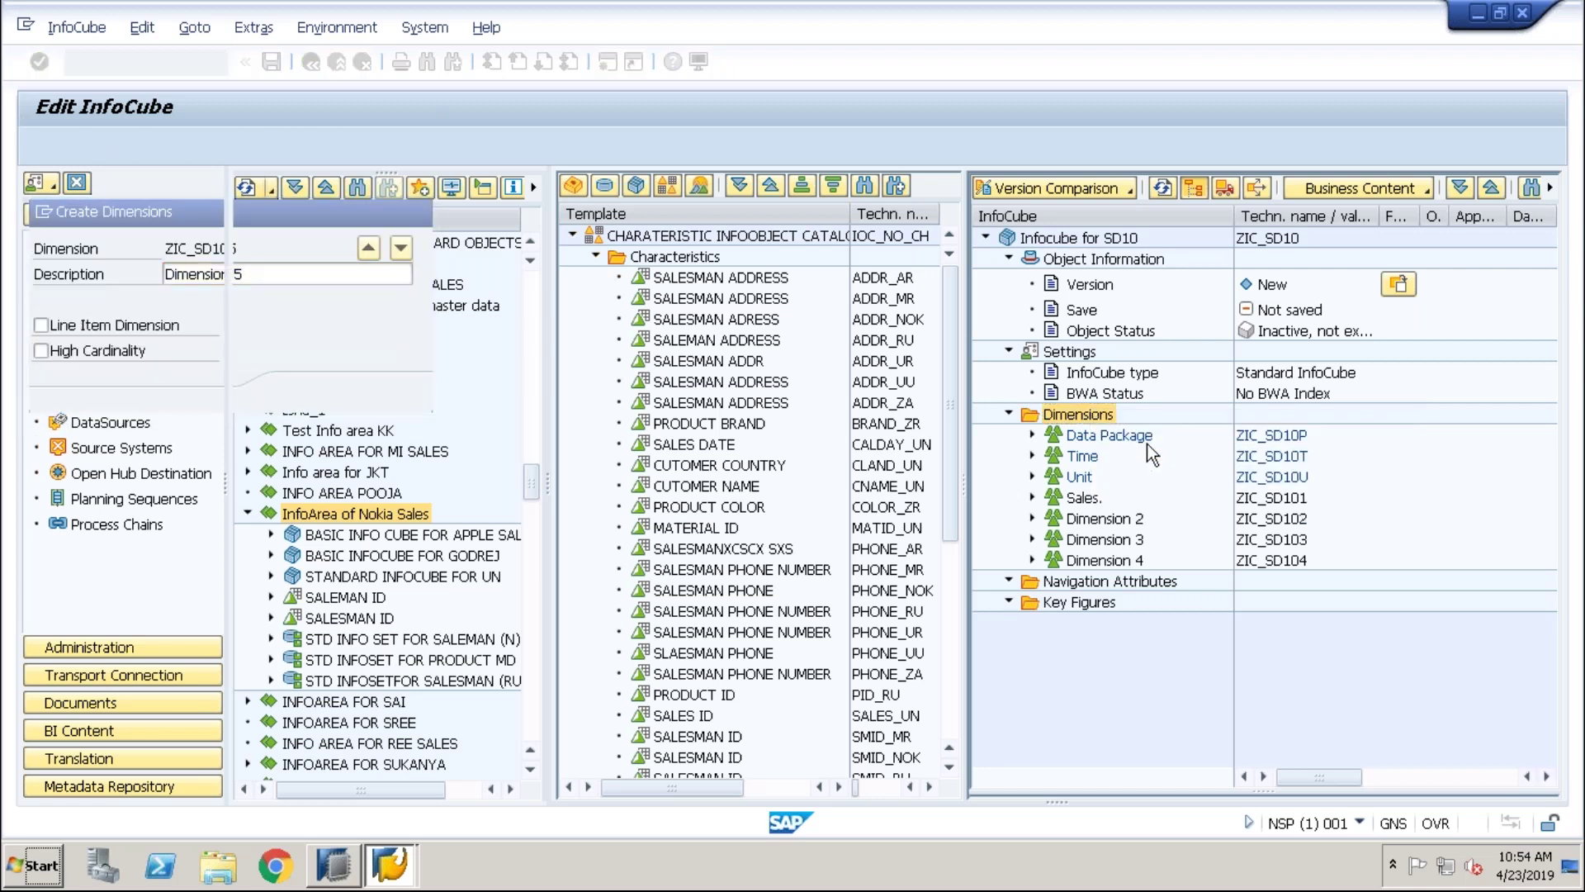
pyautogui.press('Return')
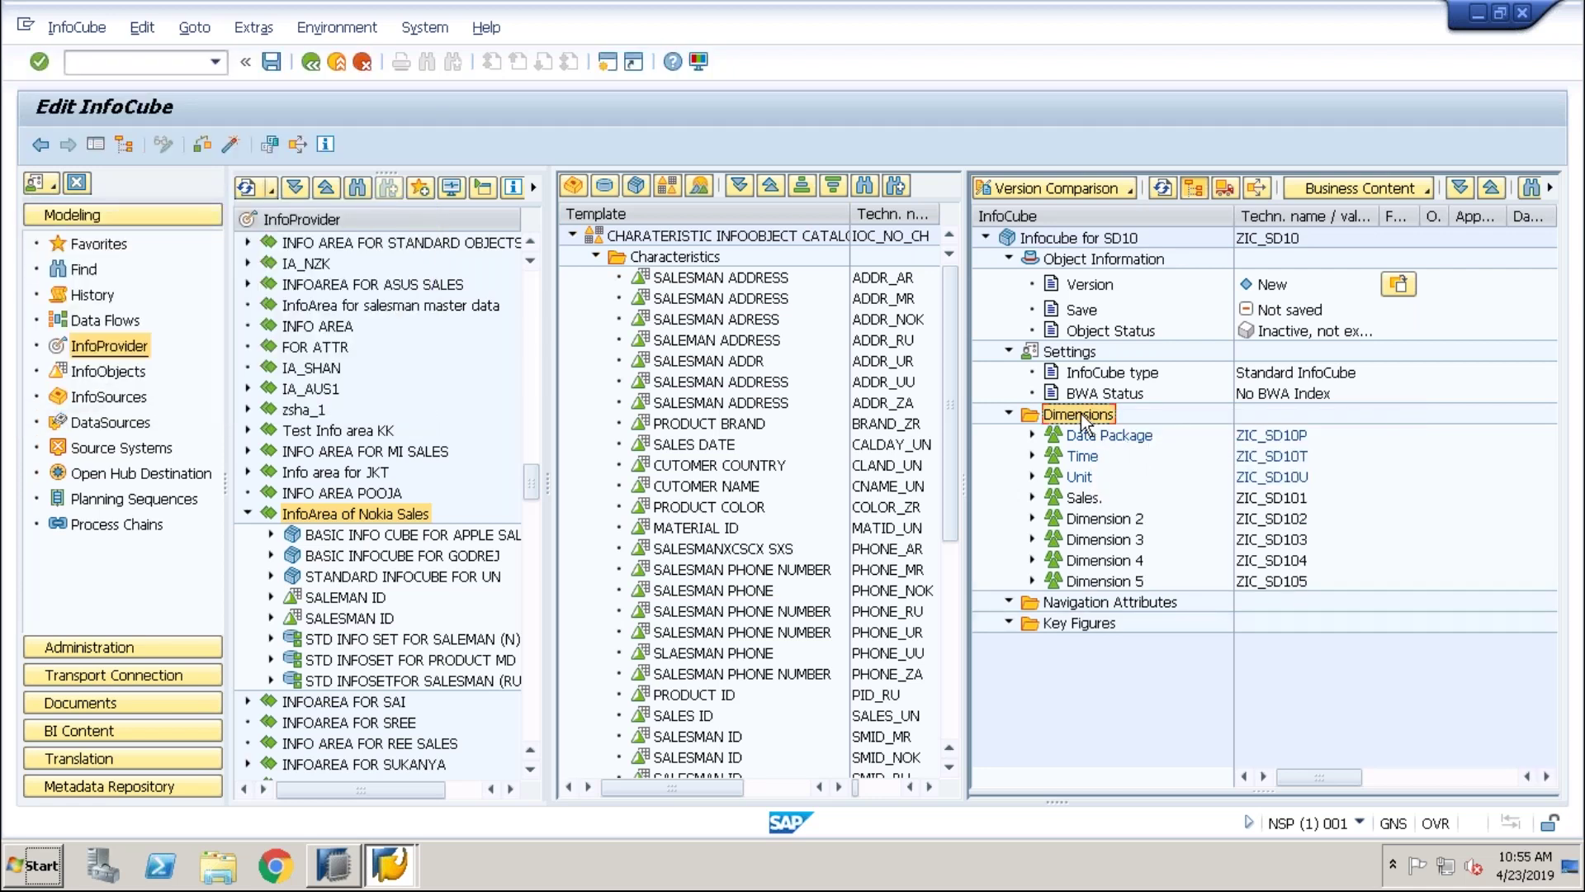
pyautogui.rightClick(1082, 413)
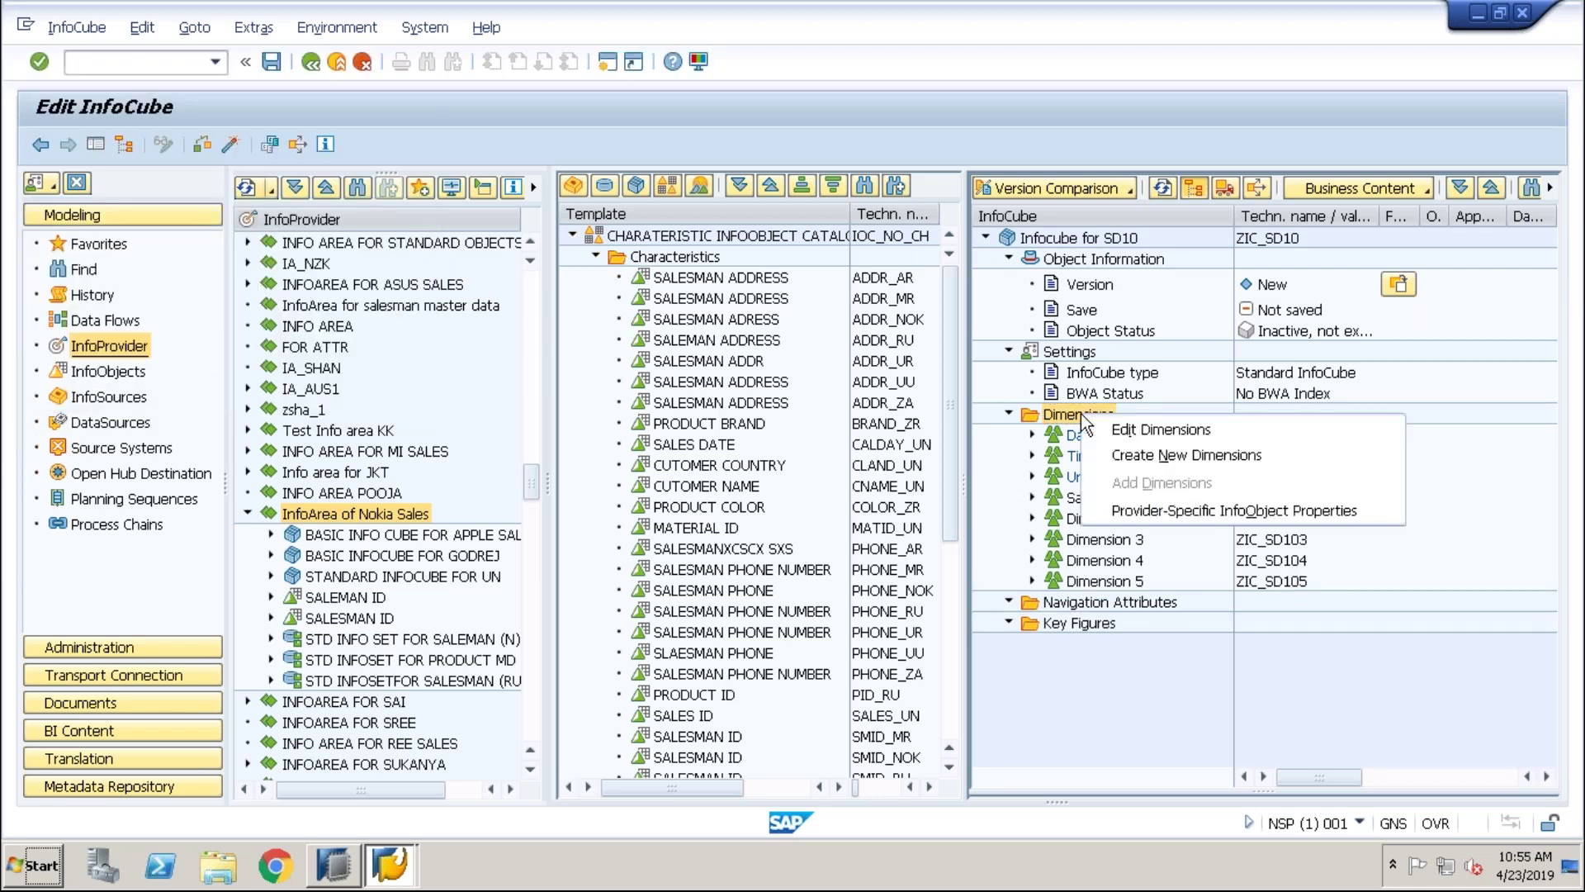
pyautogui.click(1153, 457)
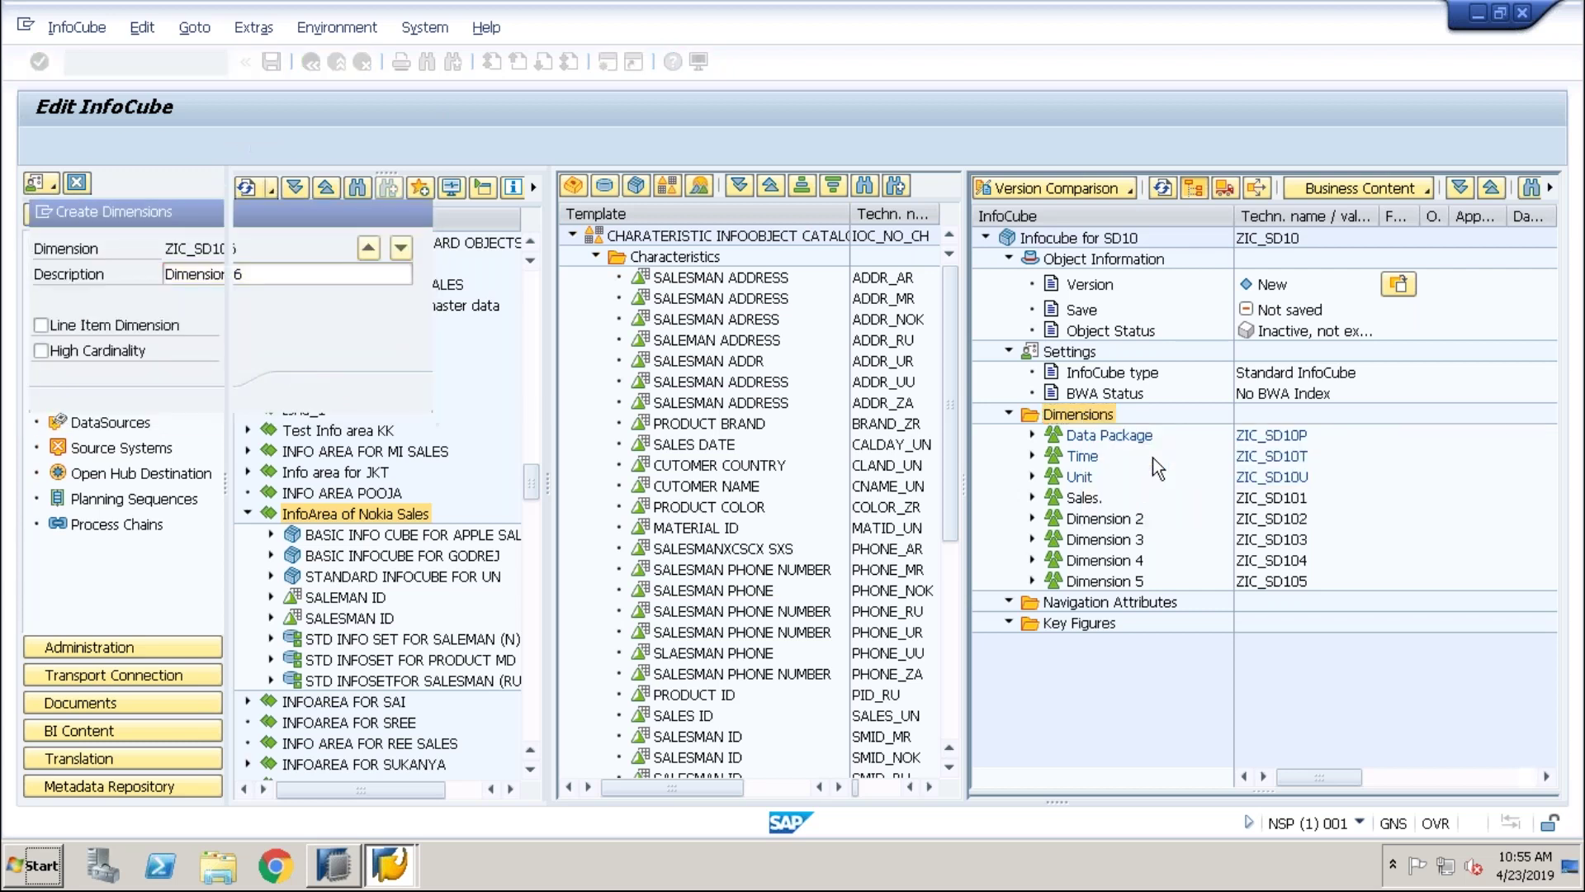
pyautogui.press('Return')
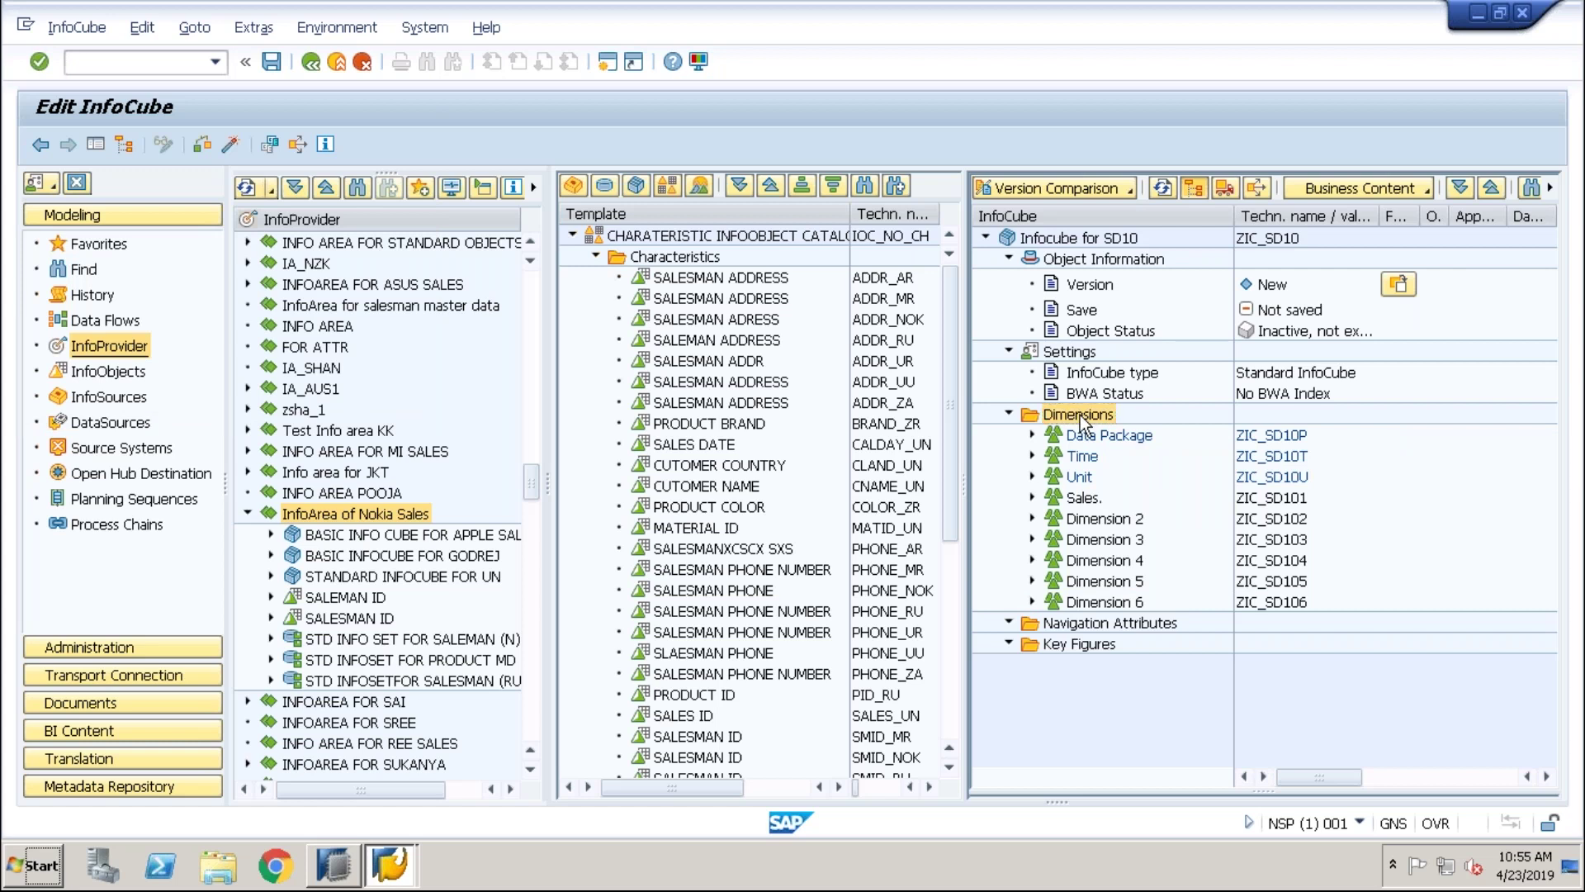
pyautogui.rightClick(1080, 414)
pyautogui.click(1165, 458)
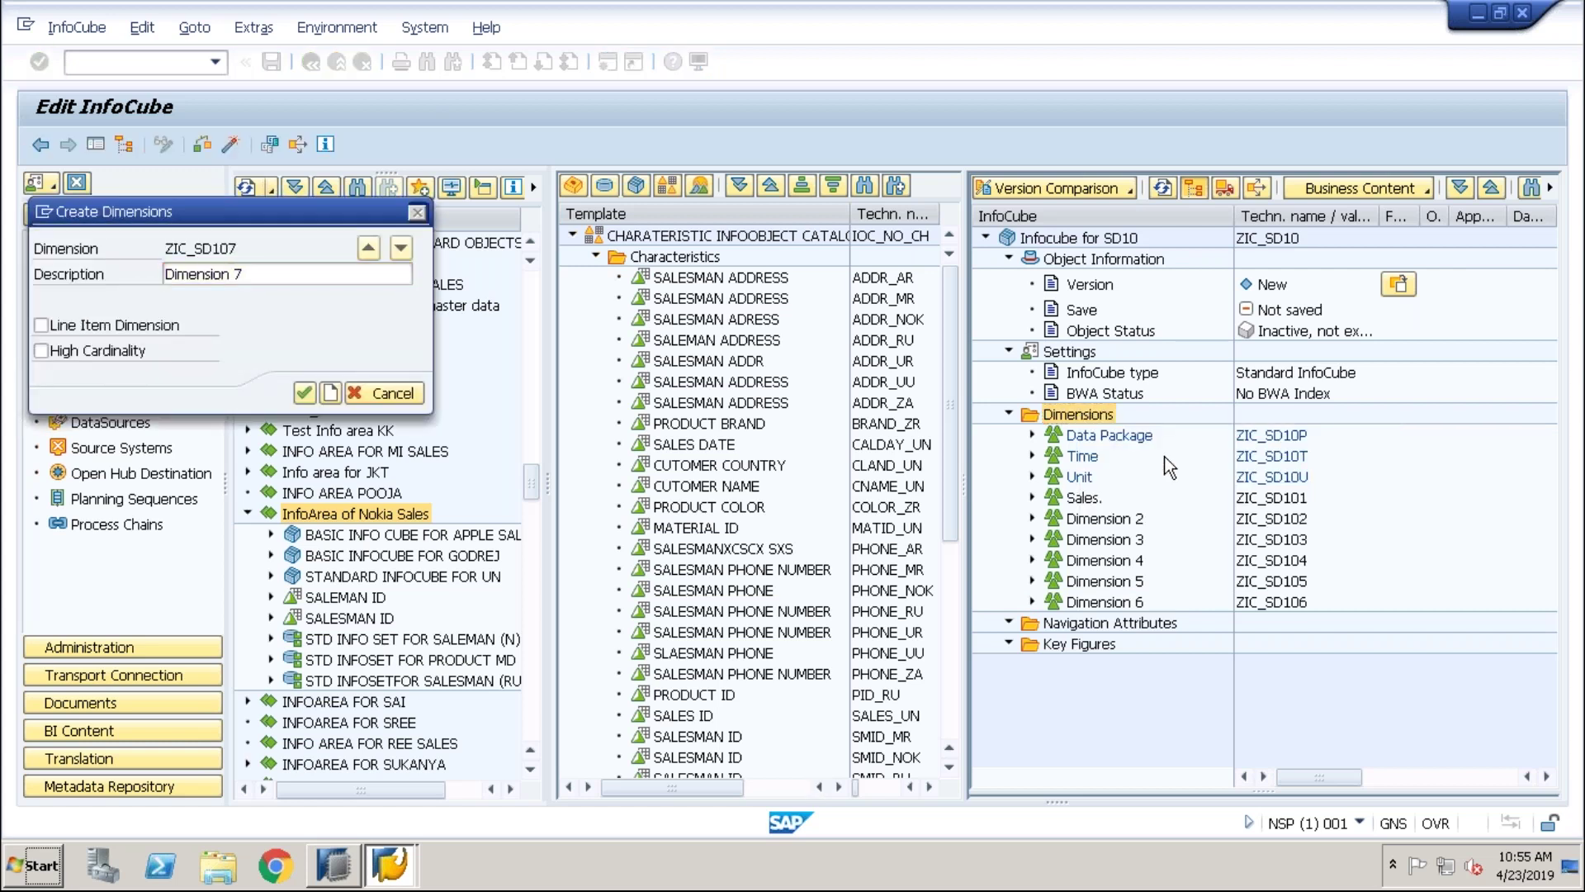
pyautogui.press('Return')
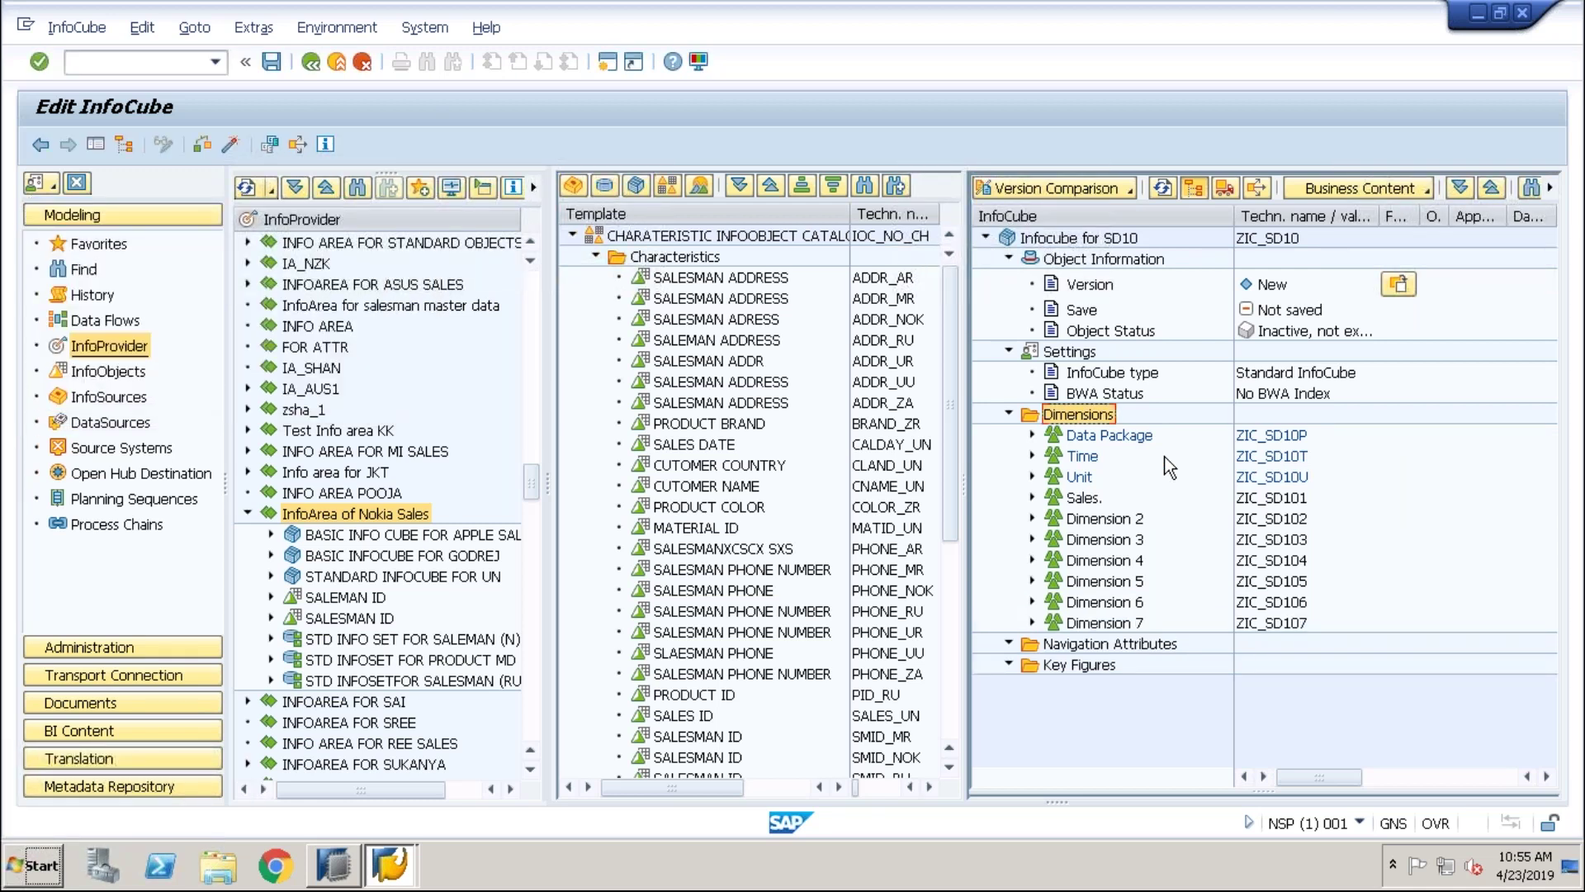
# Add dimensions ZIC_SD108, ZIC_SD109 and ZIC_SD10A to the InfoCube with their default descriptions
pyautogui.rightClick(1098, 415)
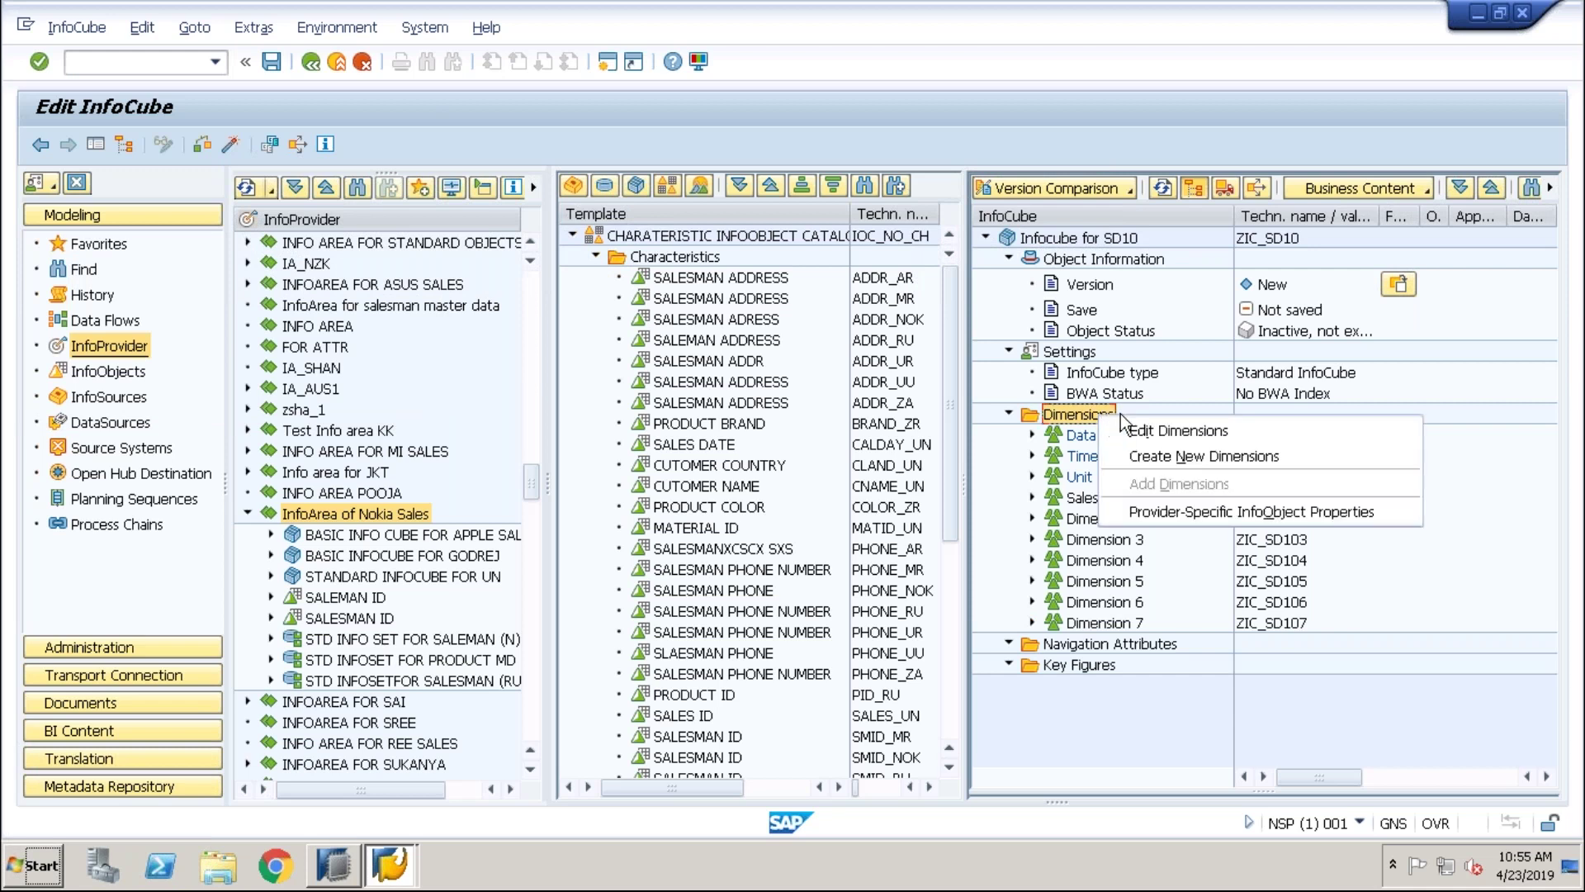
pyautogui.click(1172, 455)
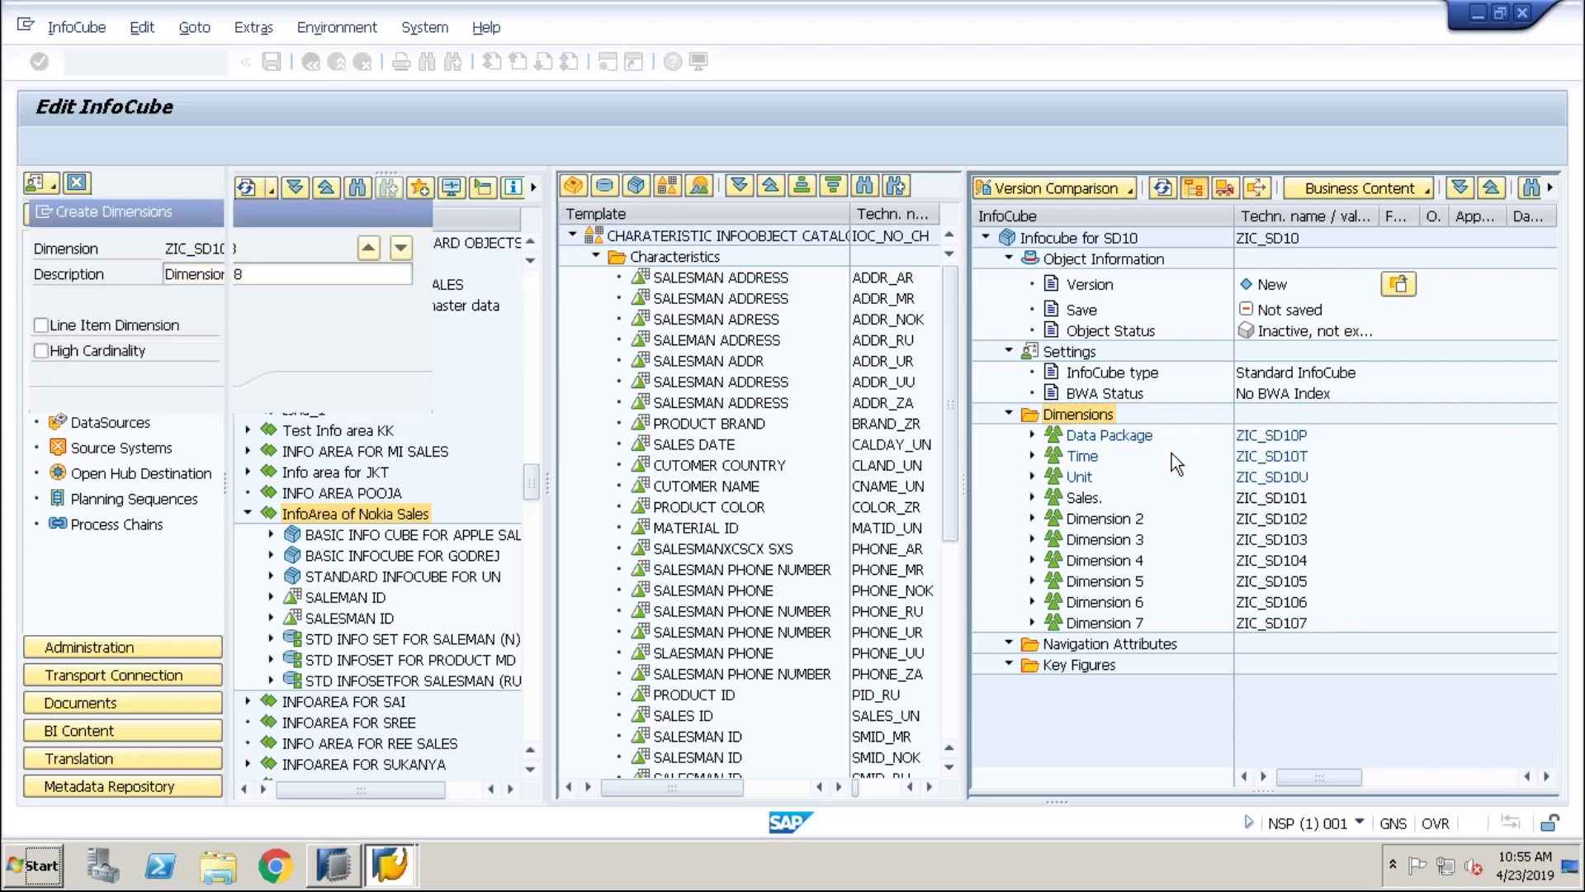
pyautogui.press('Return')
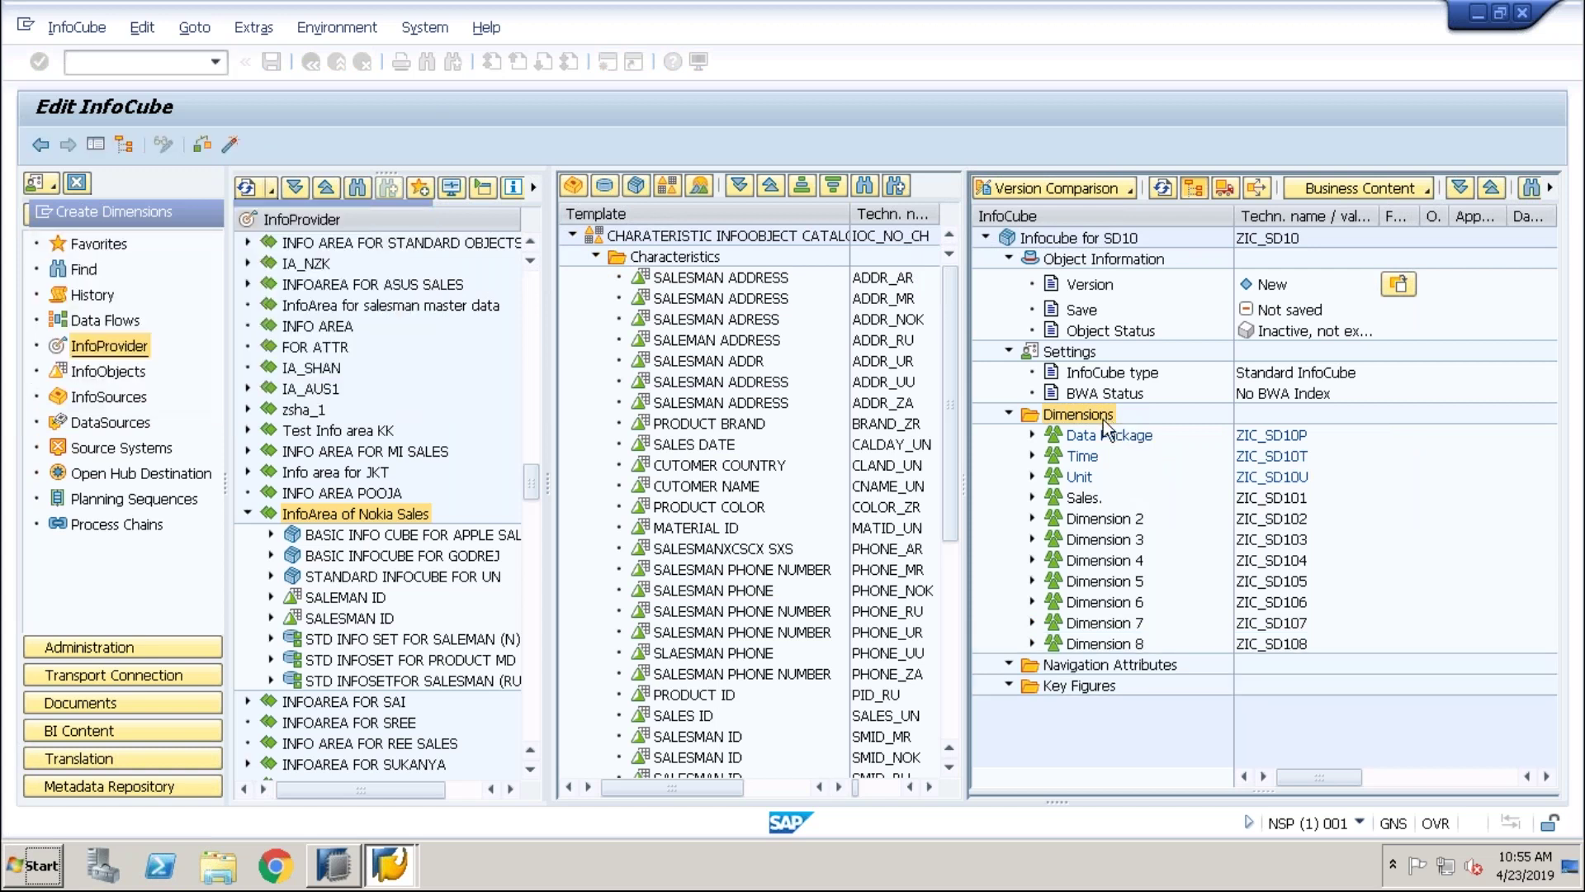
pyautogui.rightClick(1103, 419)
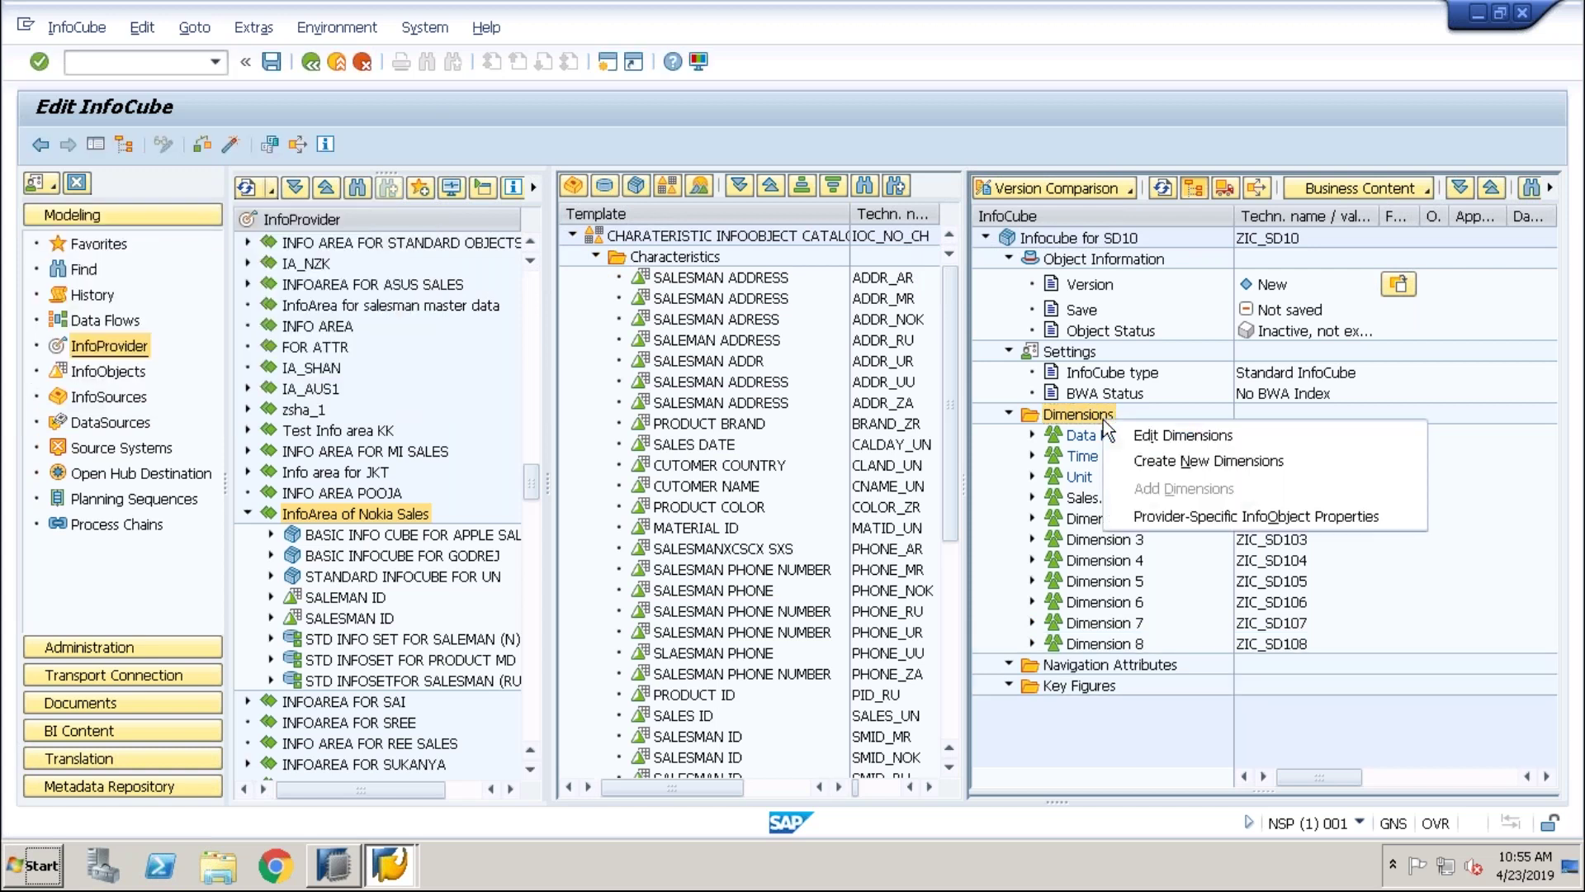
pyautogui.click(1178, 459)
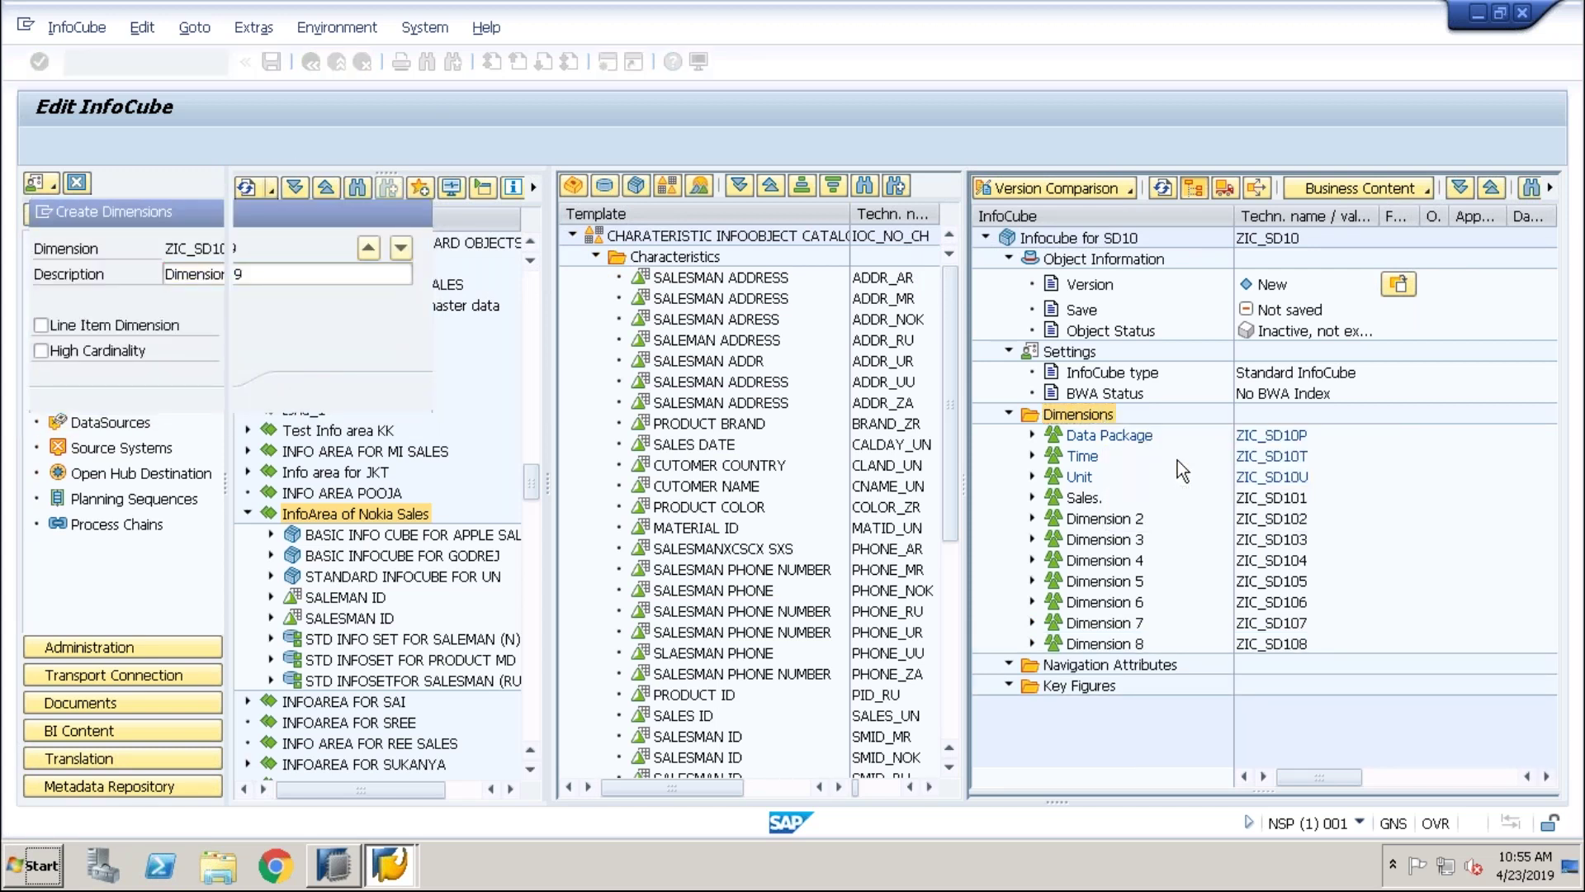
pyautogui.press('Return')
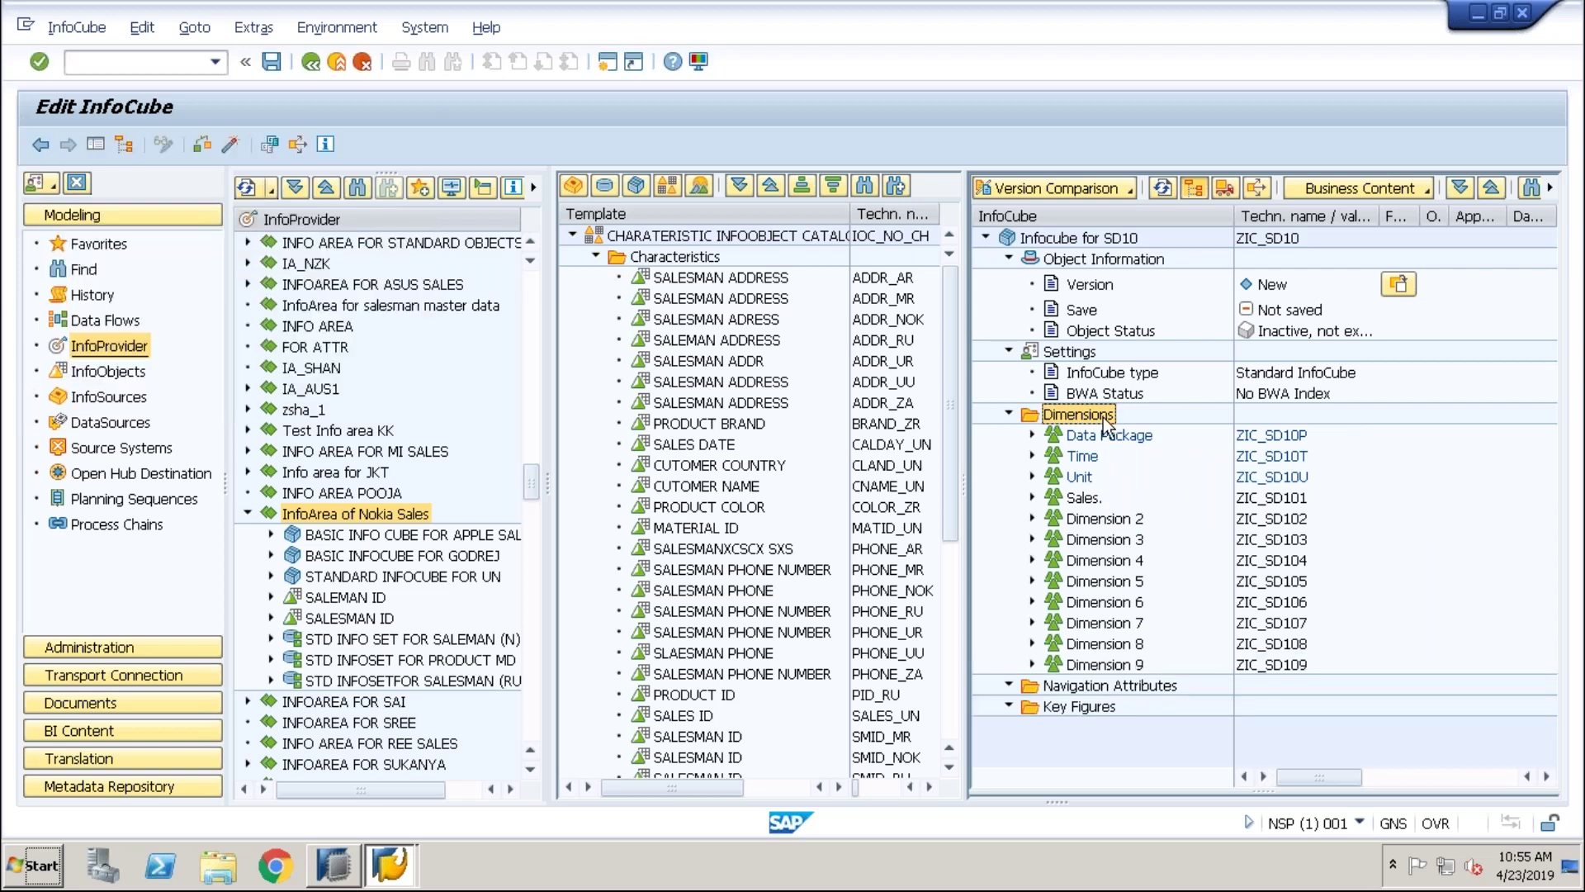
pyautogui.rightClick(1103, 418)
pyautogui.click(1155, 459)
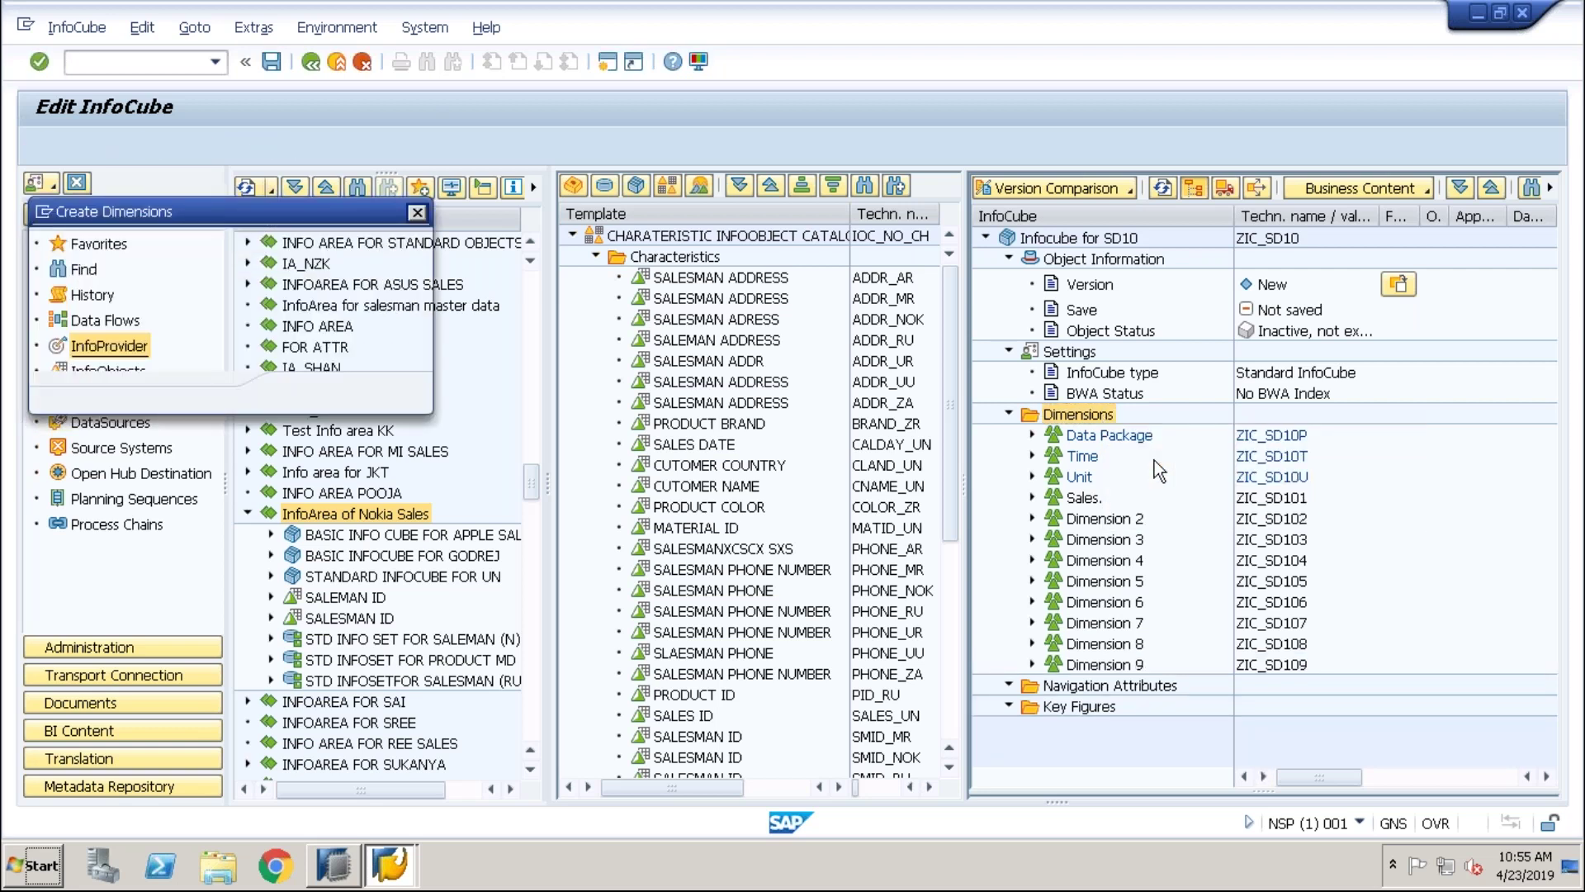
pyautogui.press('Return')
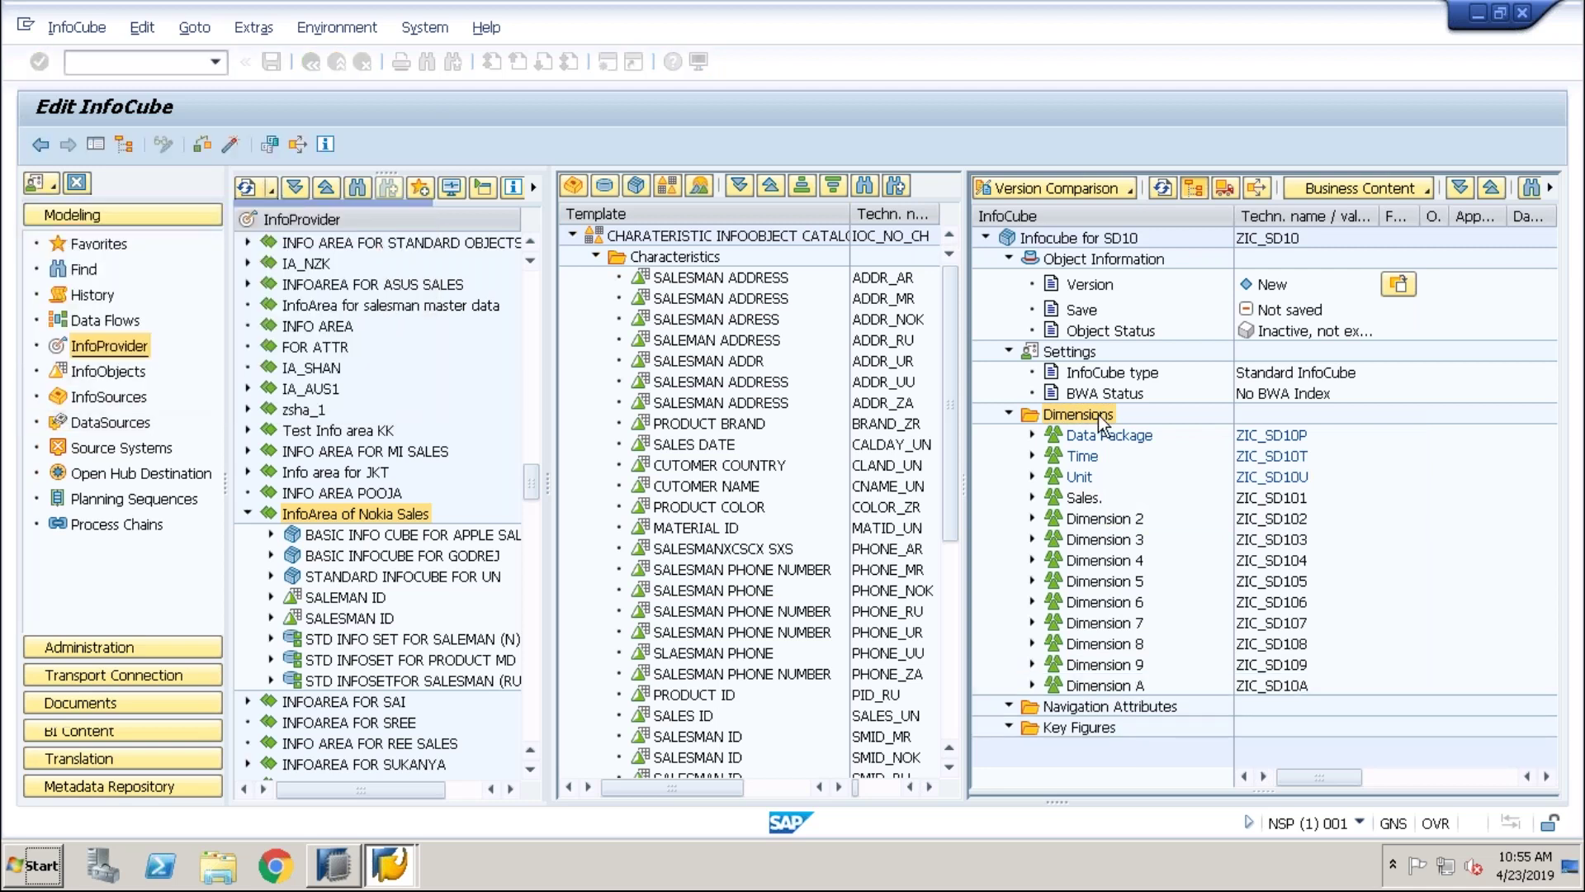
# Add dimensions ZIC_SD10B, ZIC_SD10C and ZIC_SD10D to the InfoCube with their default descriptions
pyautogui.rightClick(1098, 415)
pyautogui.click(1171, 450)
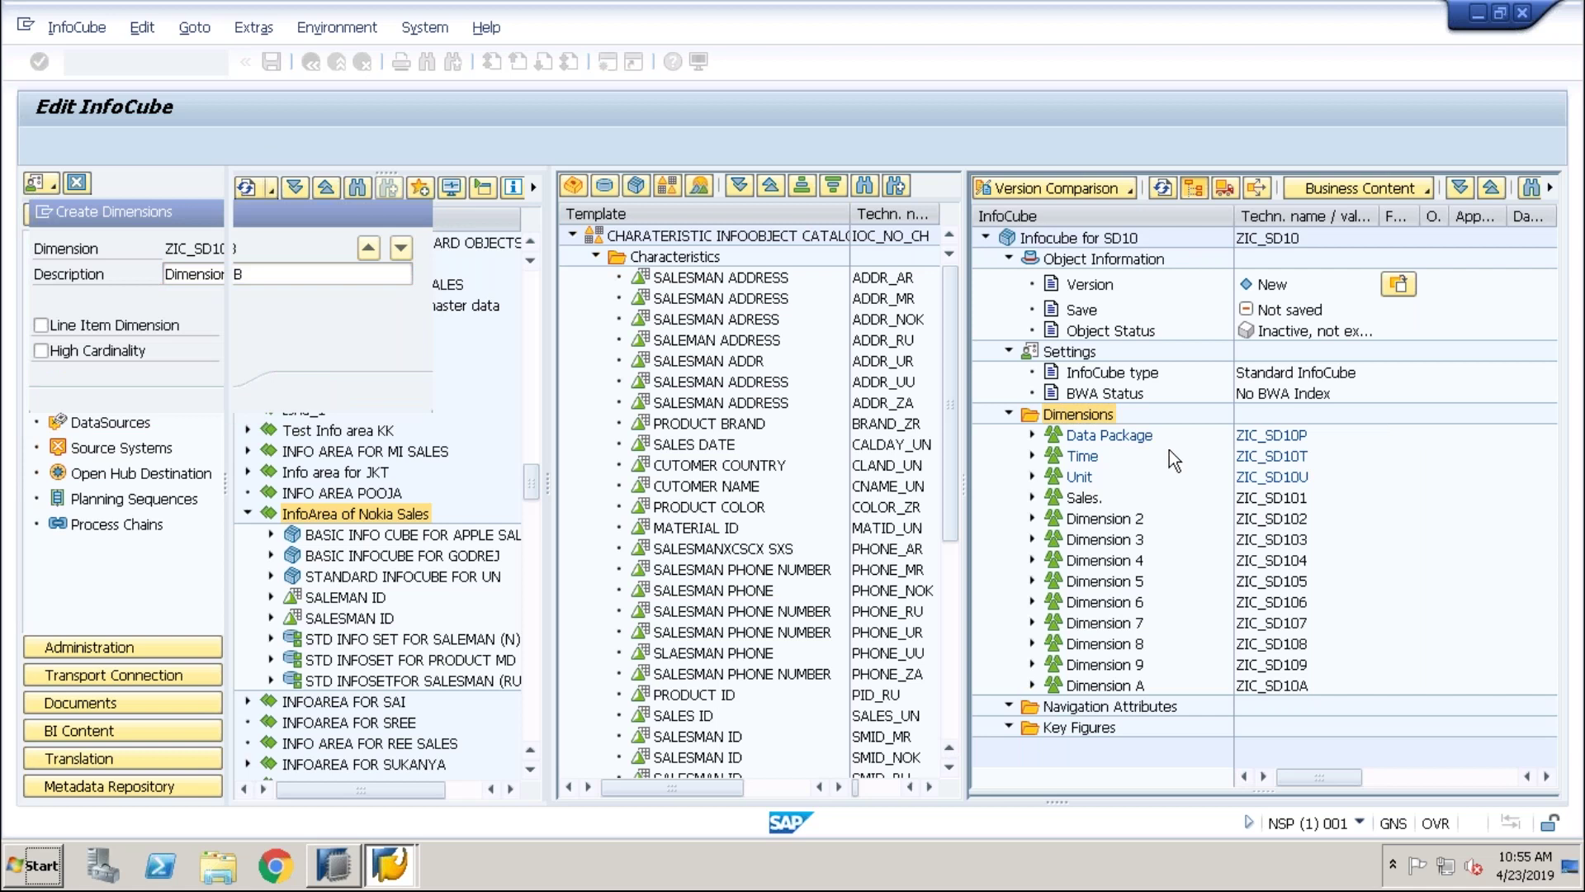
pyautogui.press('Return')
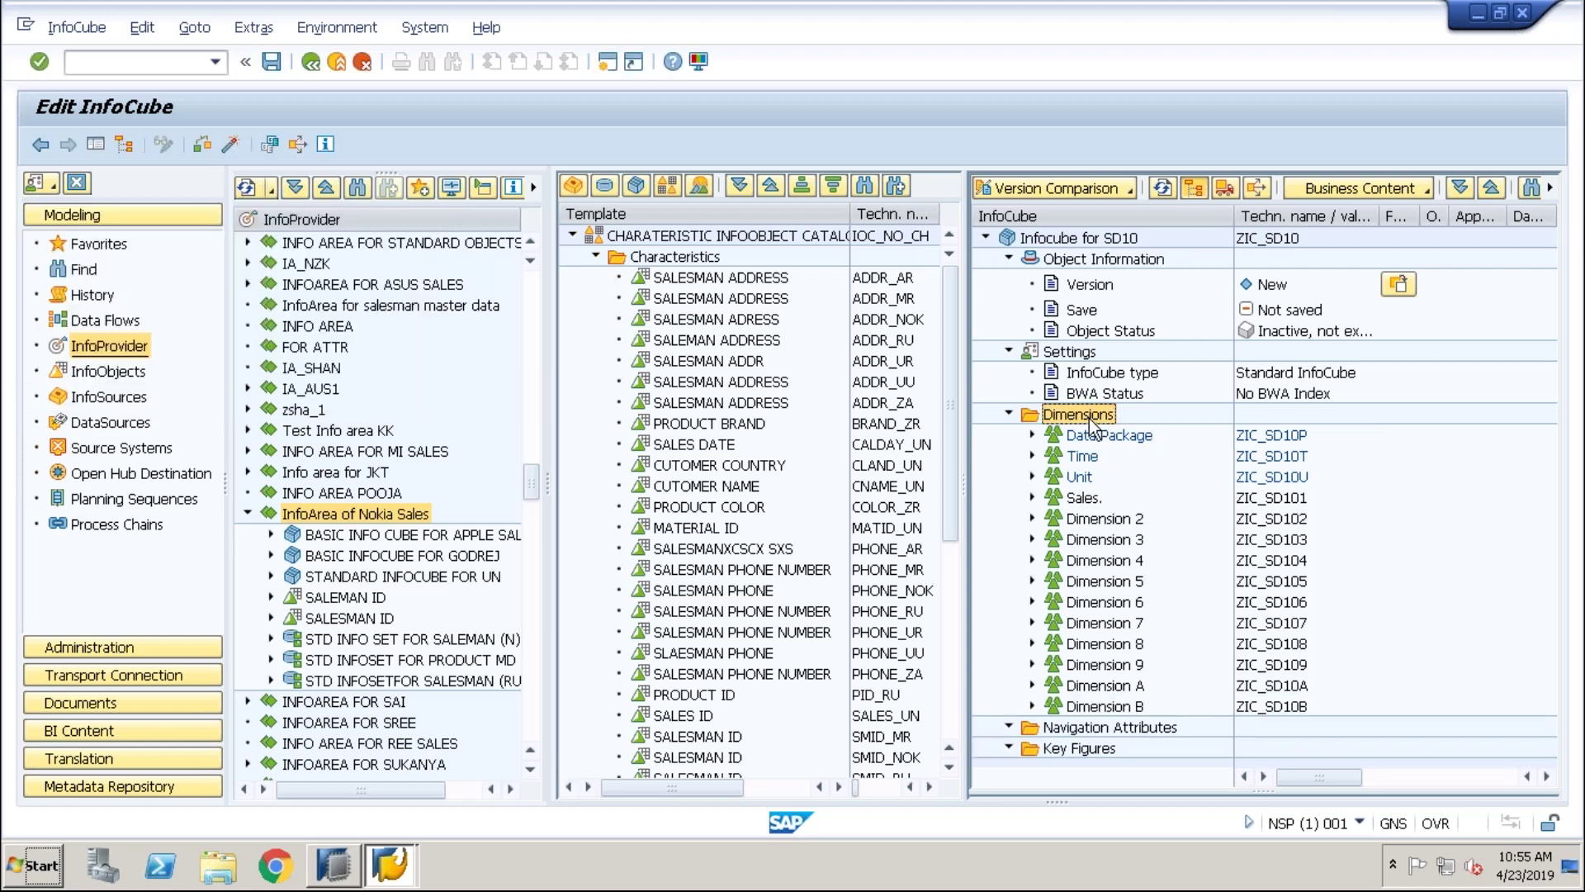
pyautogui.rightClick(1088, 419)
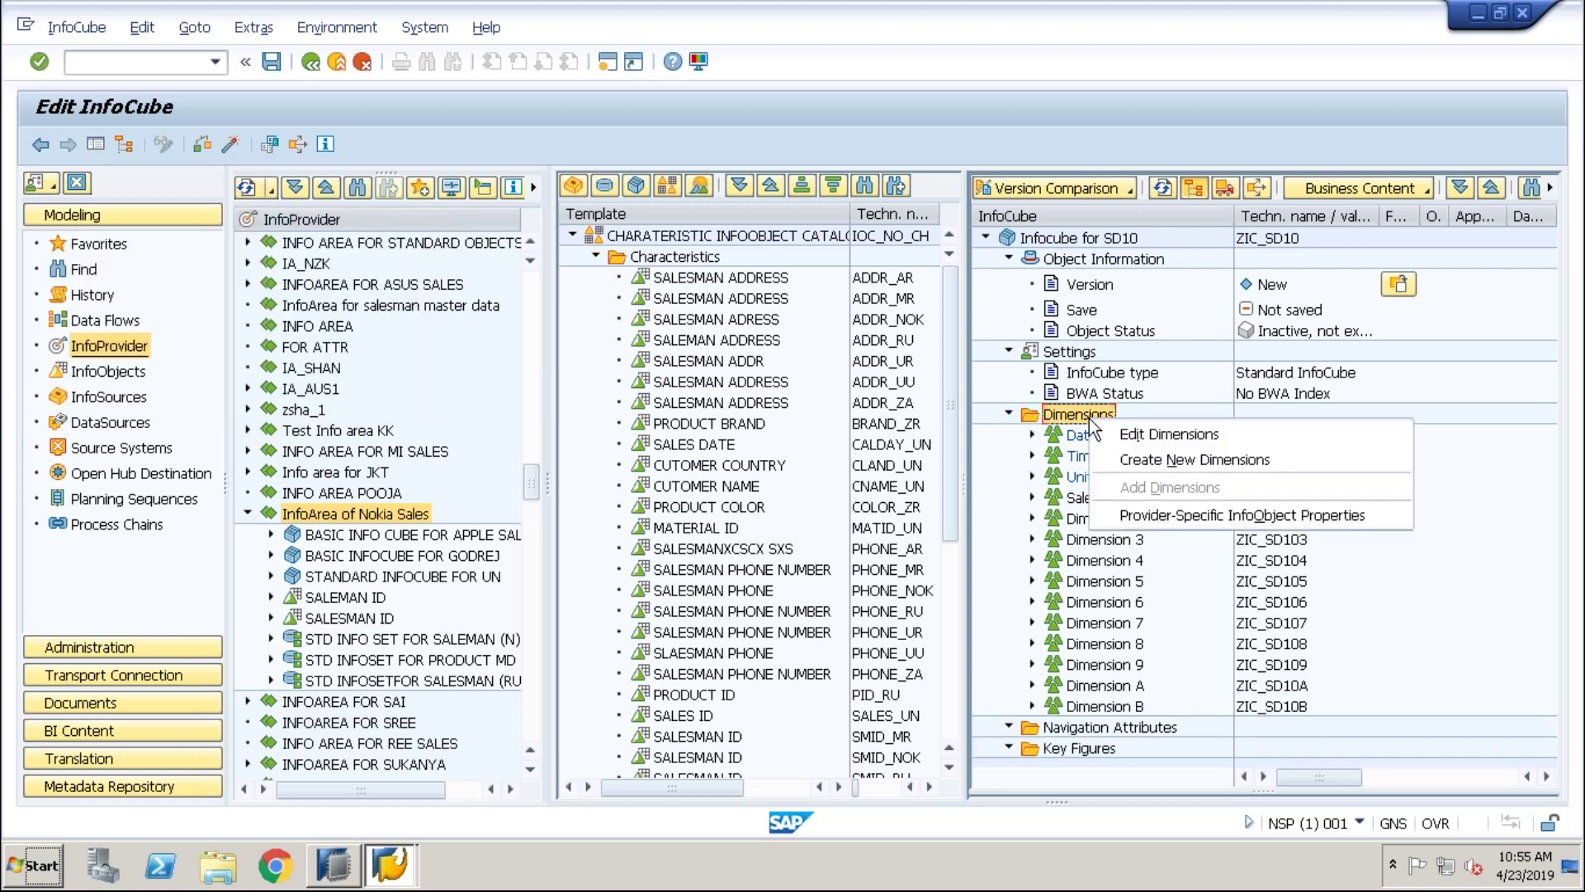
pyautogui.click(1151, 462)
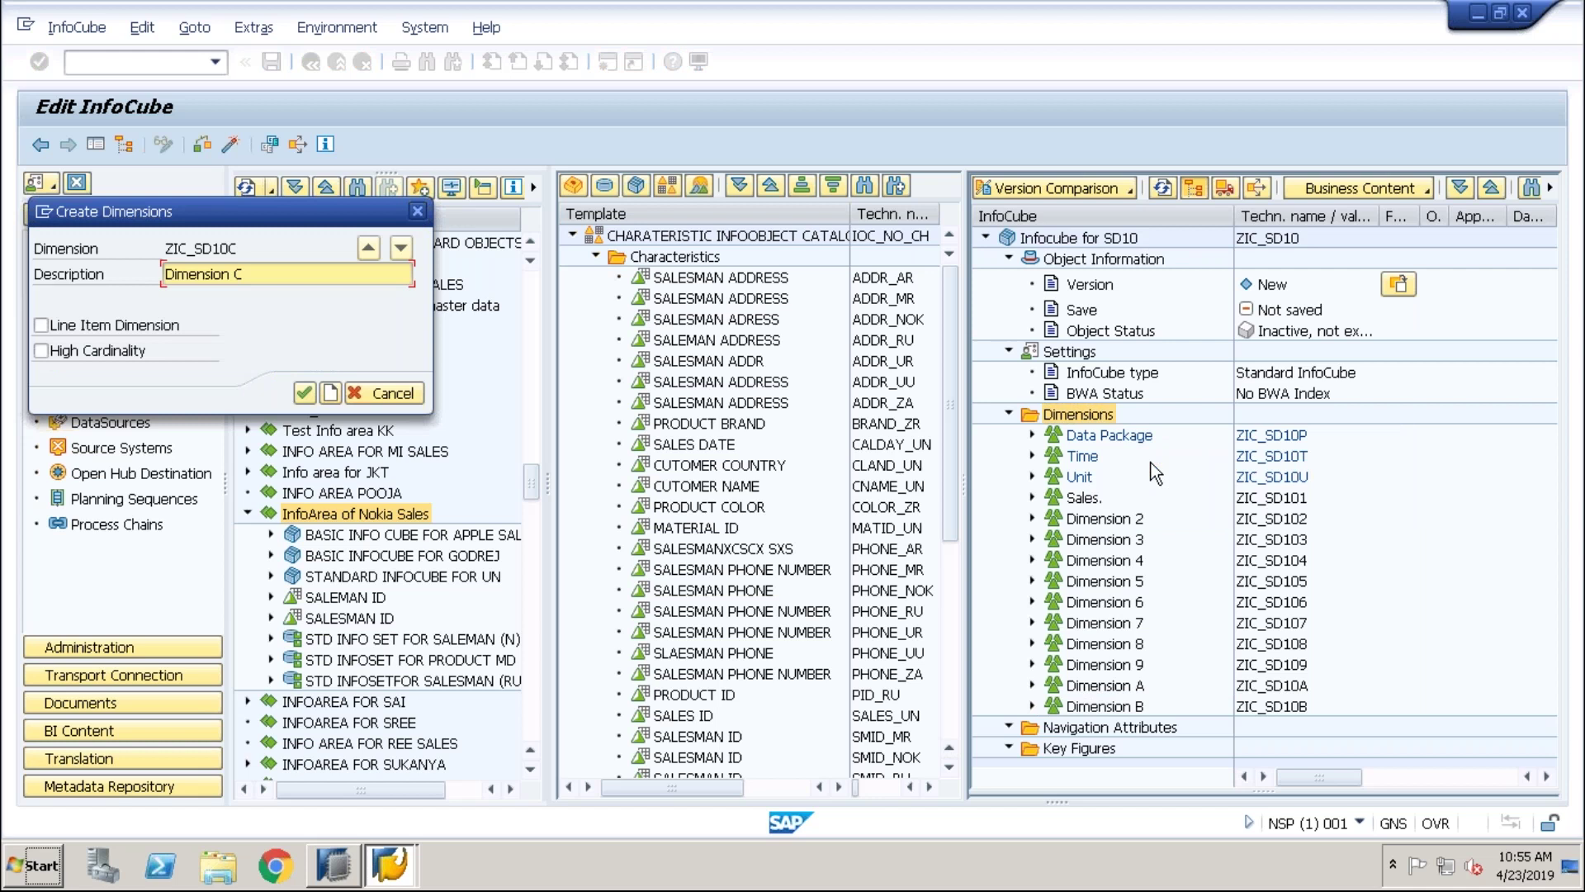
pyautogui.press('Return')
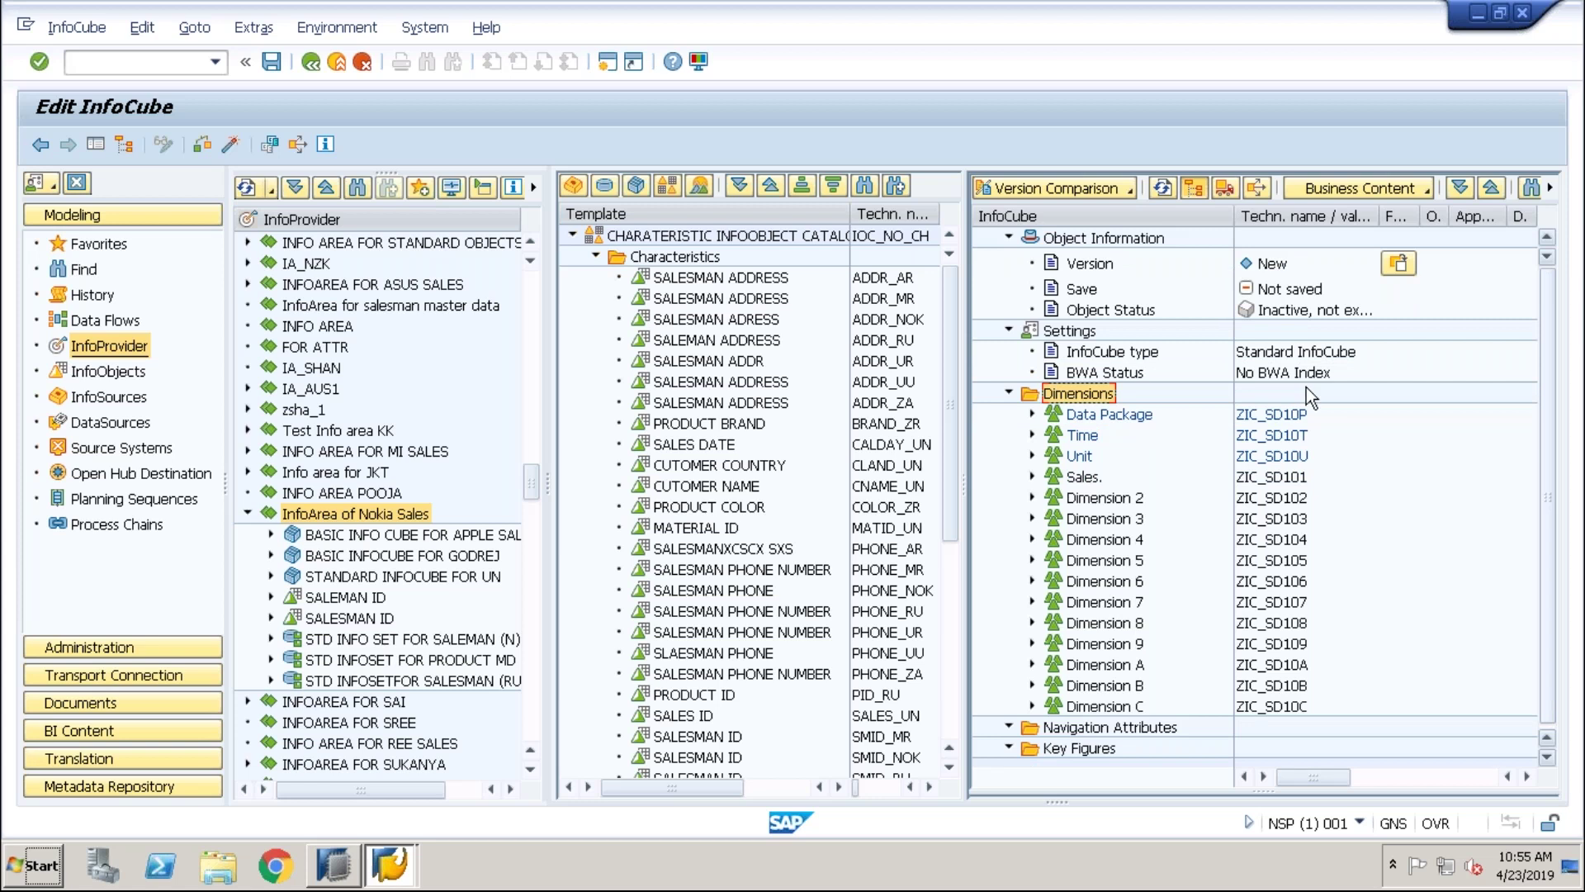
pyautogui.rightClick(1087, 396)
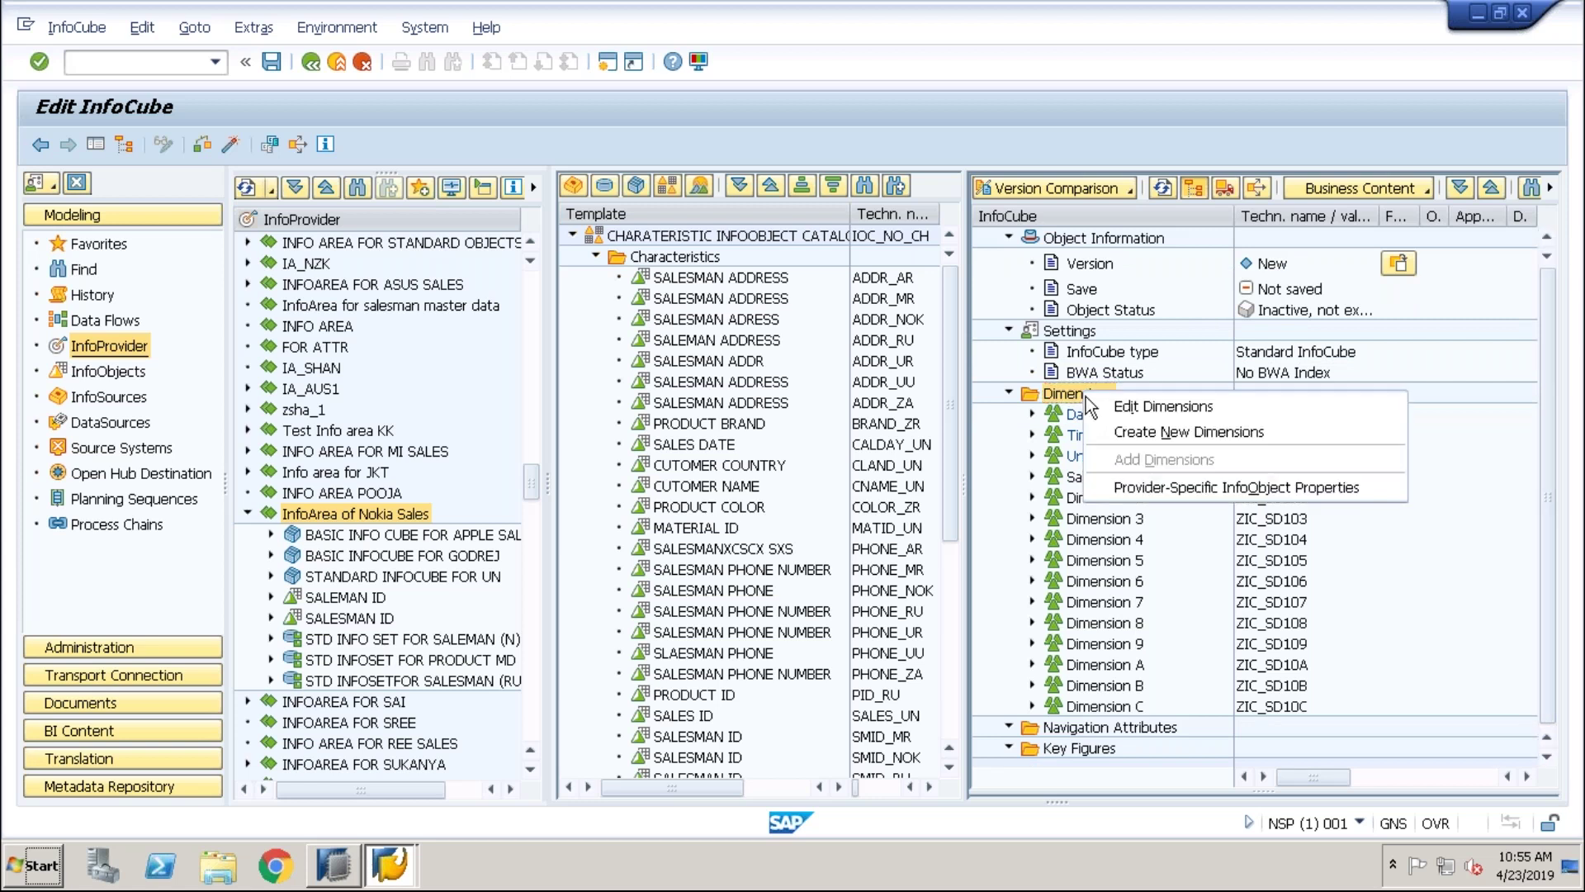
pyautogui.click(1146, 436)
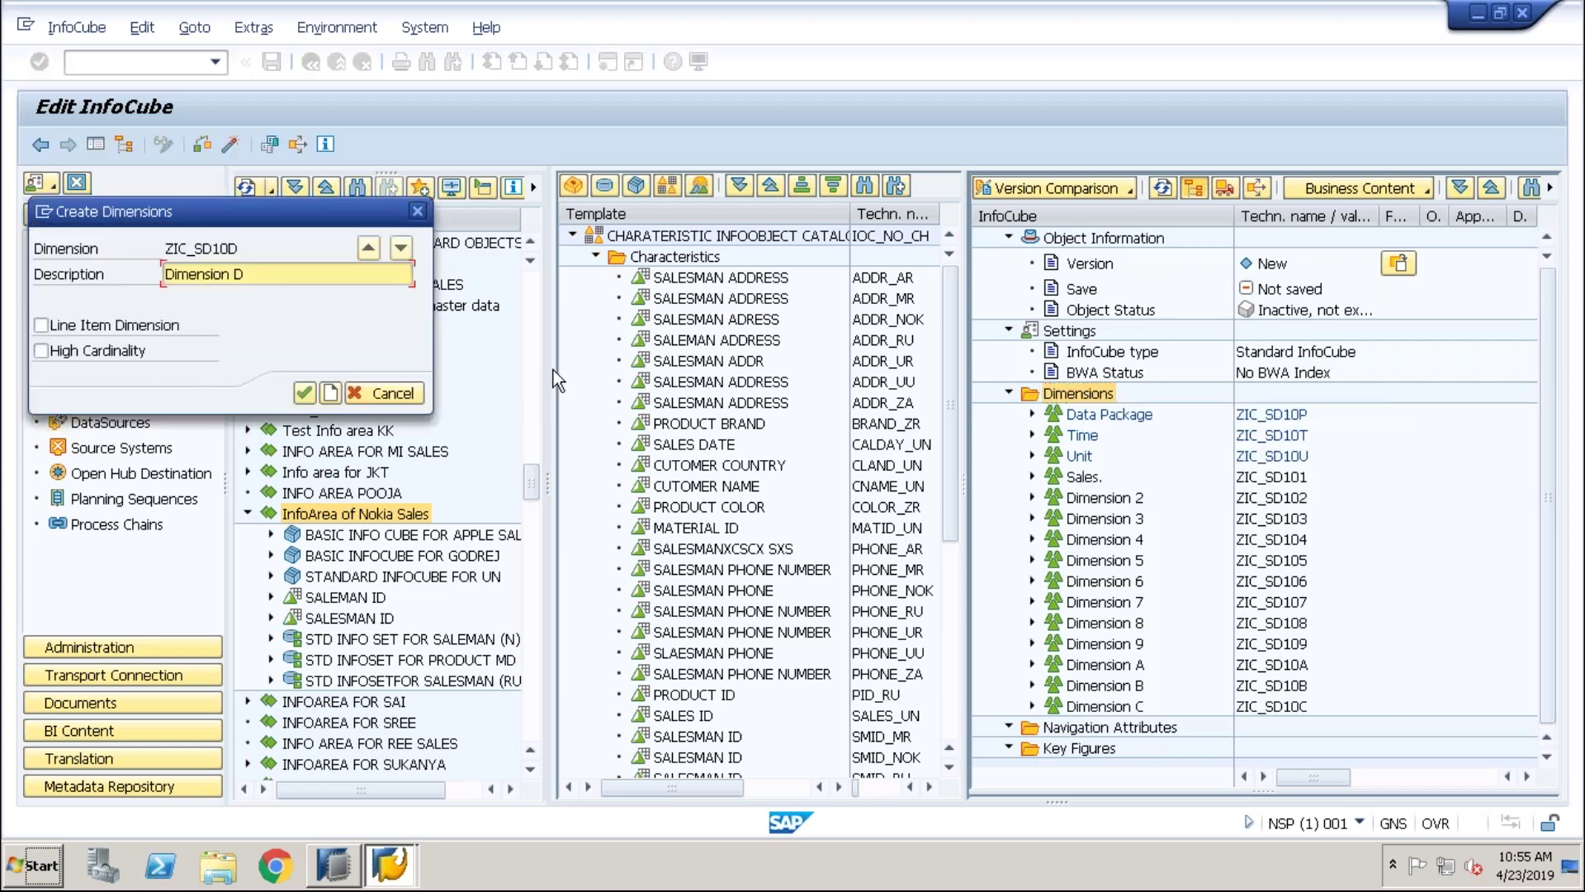
pyautogui.press('Return')
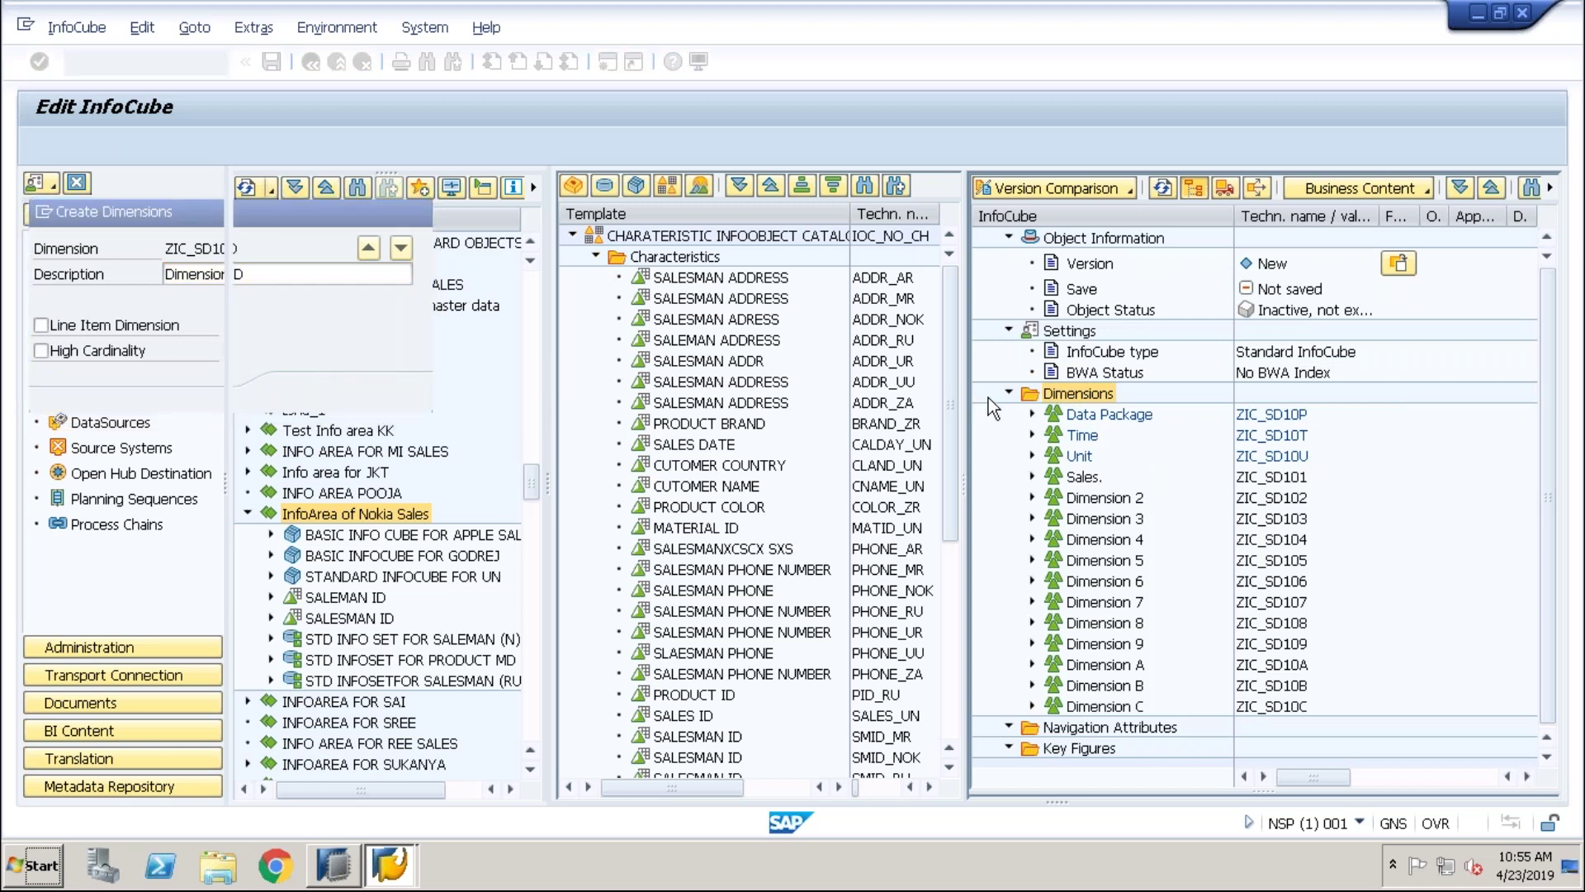
# Try to create one more dimension after ZIC_SD10D in the InfoCube's Dimensions folder
pyautogui.rightClick(1097, 392)
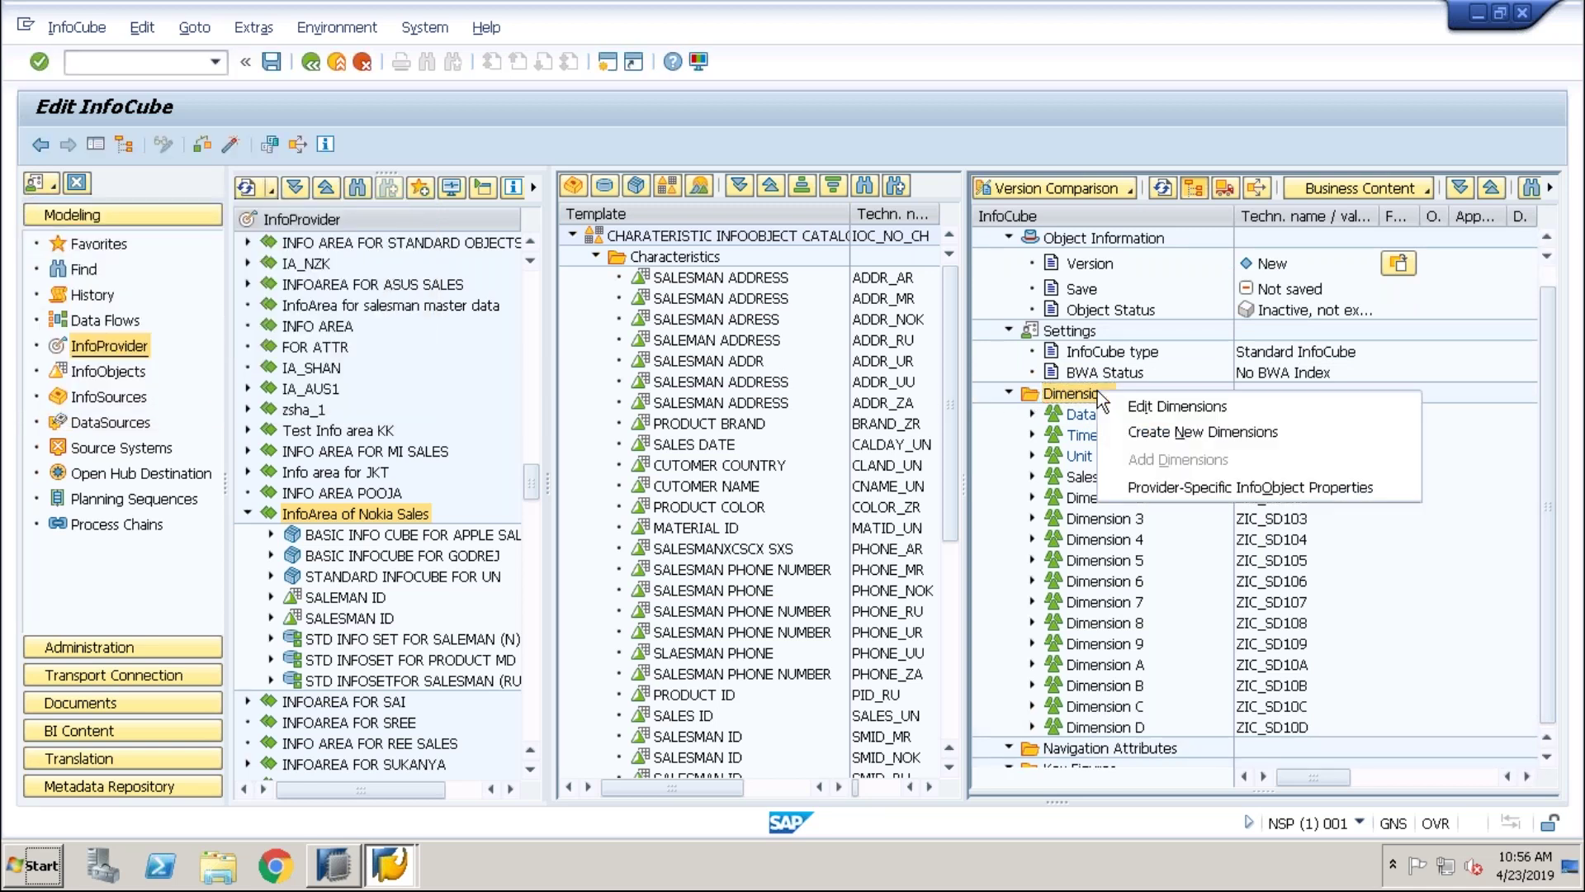
pyautogui.click(1143, 434)
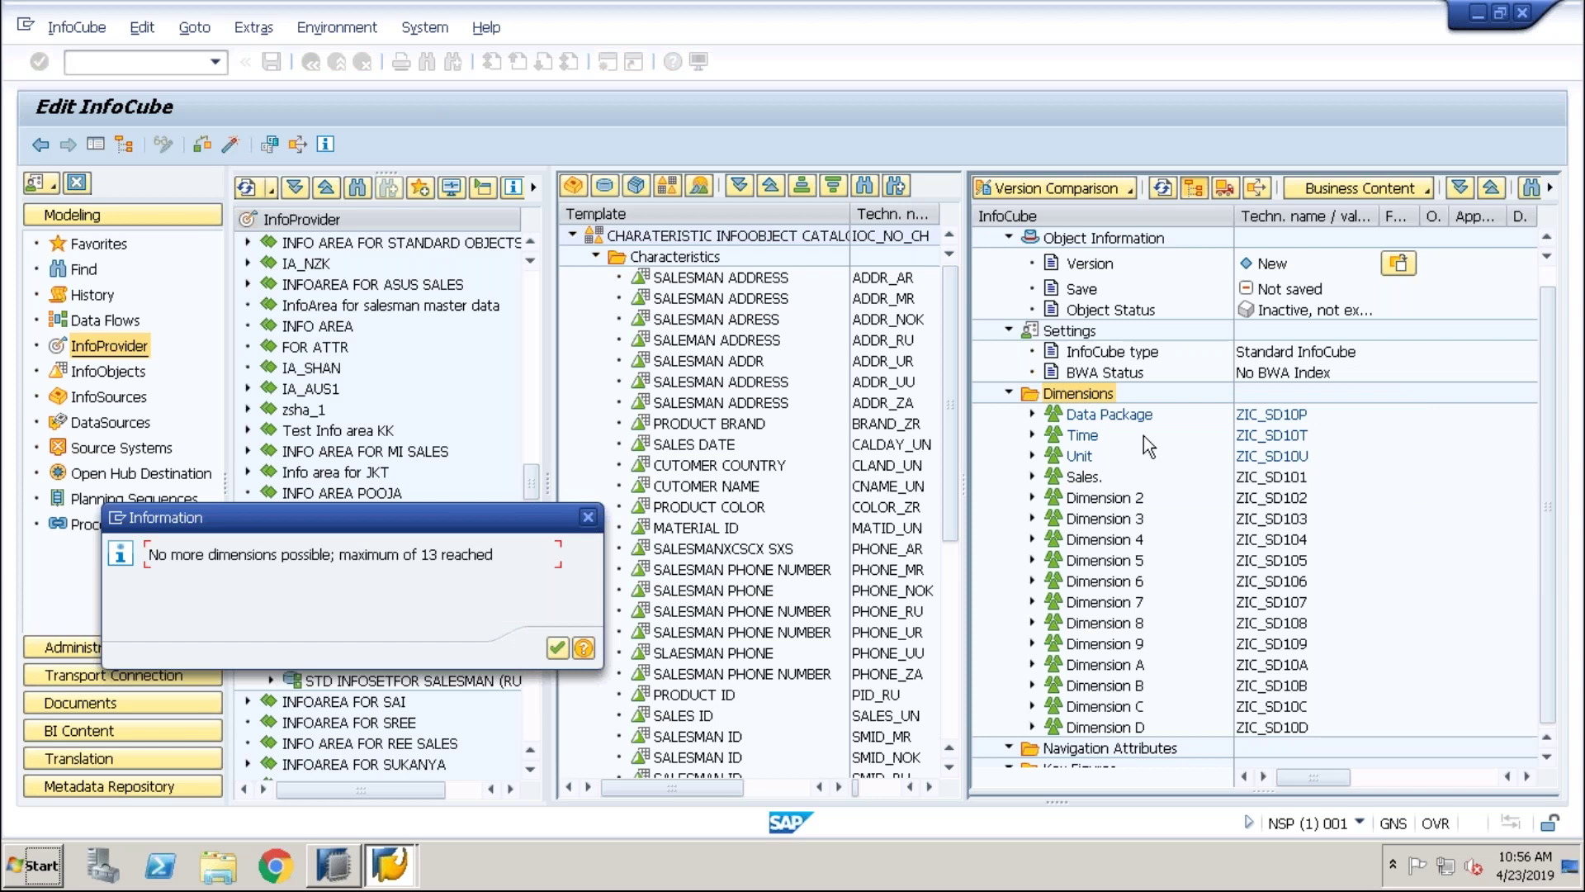
pyautogui.click(588, 517)
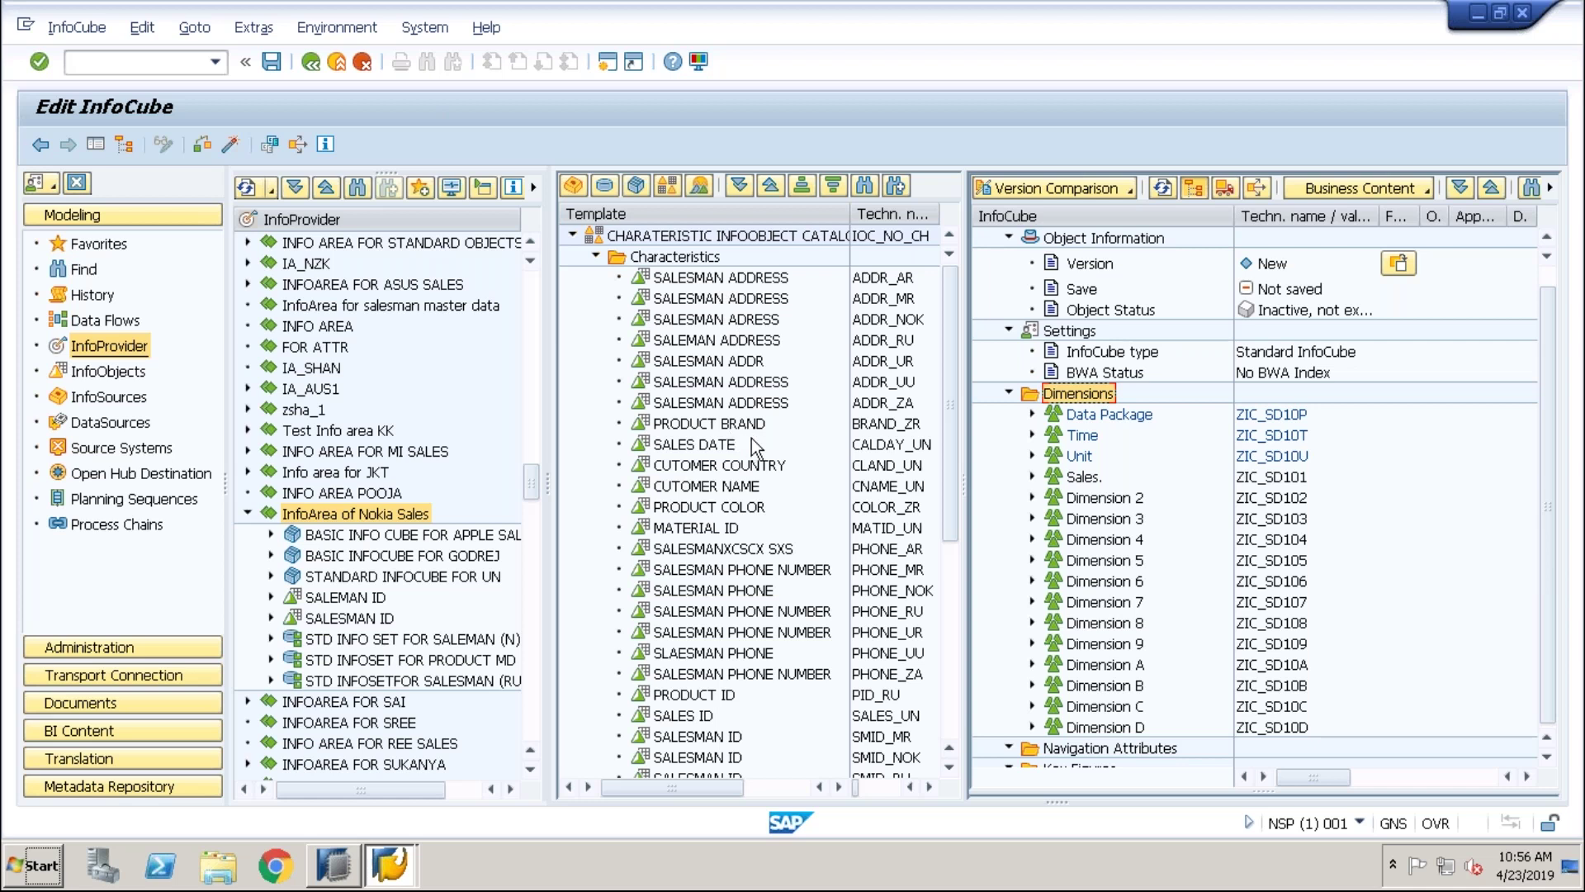
# Assign the characteristics PHONE_MR, SALES_UN, SMID_MR and MATID_UN from the template to the Sales dimension
pyautogui.click(772, 572)
pyautogui.moveTo(773, 572); pyautogui.dragTo(1027, 487)
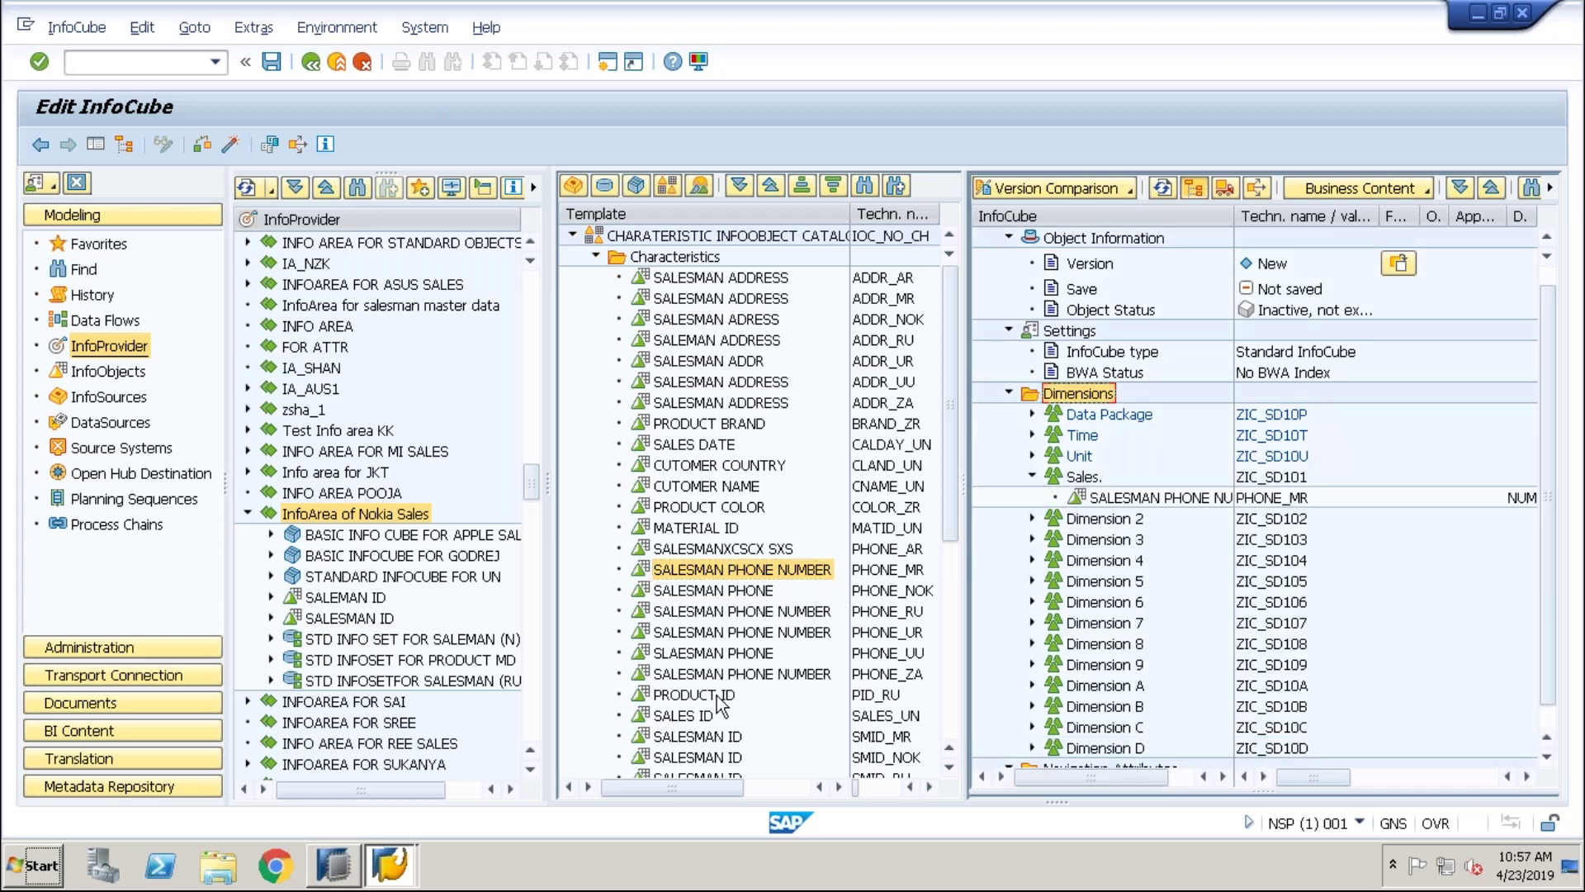
pyautogui.moveTo(695, 716); pyautogui.dragTo(1078, 487)
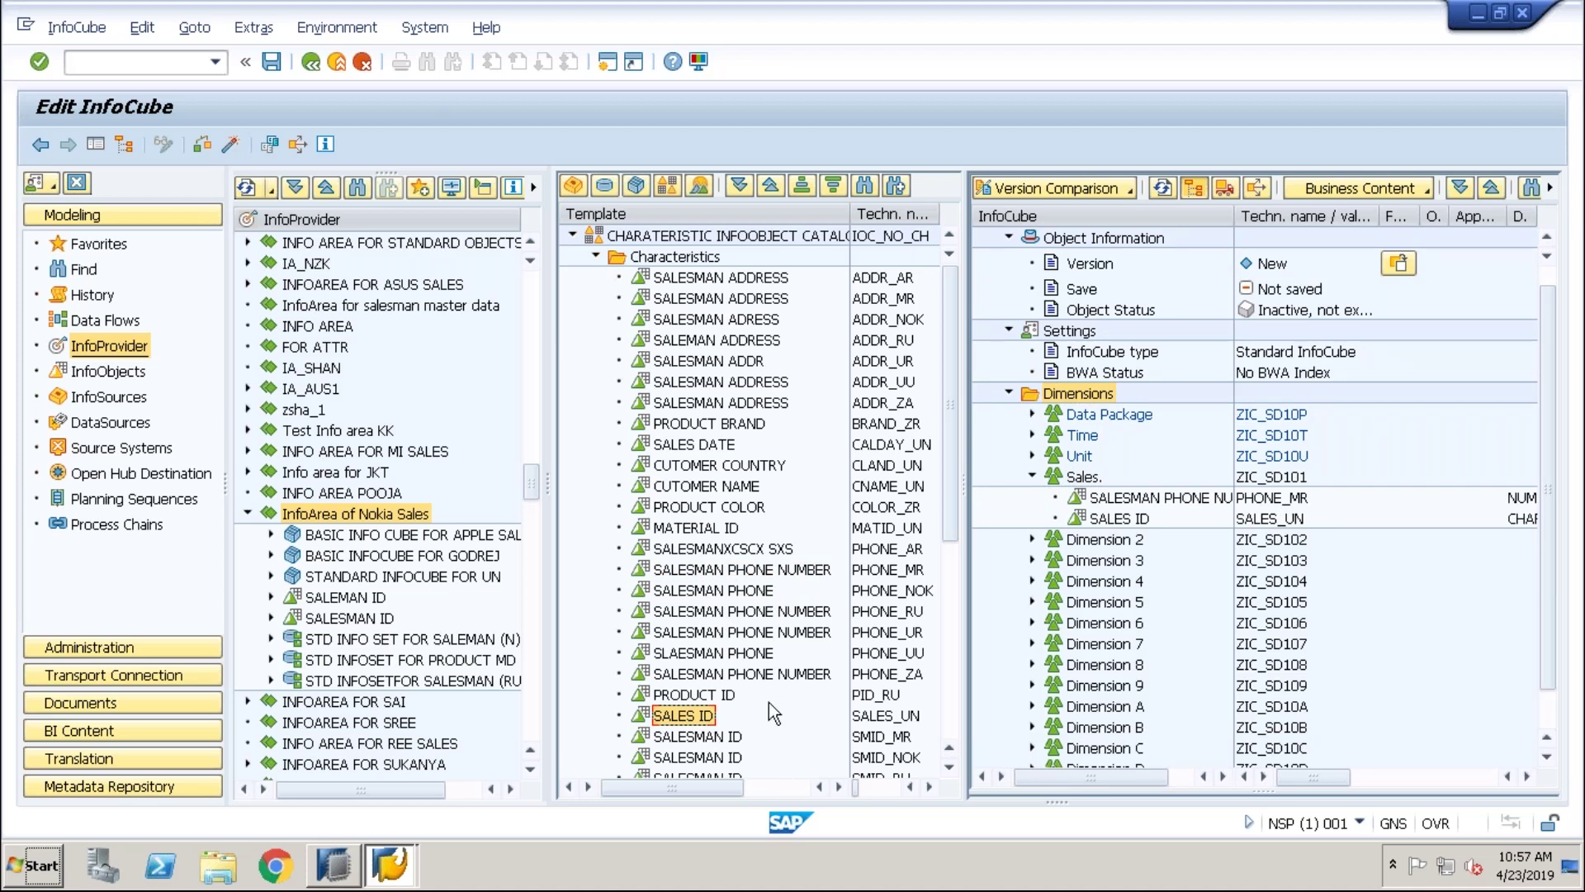
pyautogui.moveTo(706, 735); pyautogui.dragTo(1084, 487)
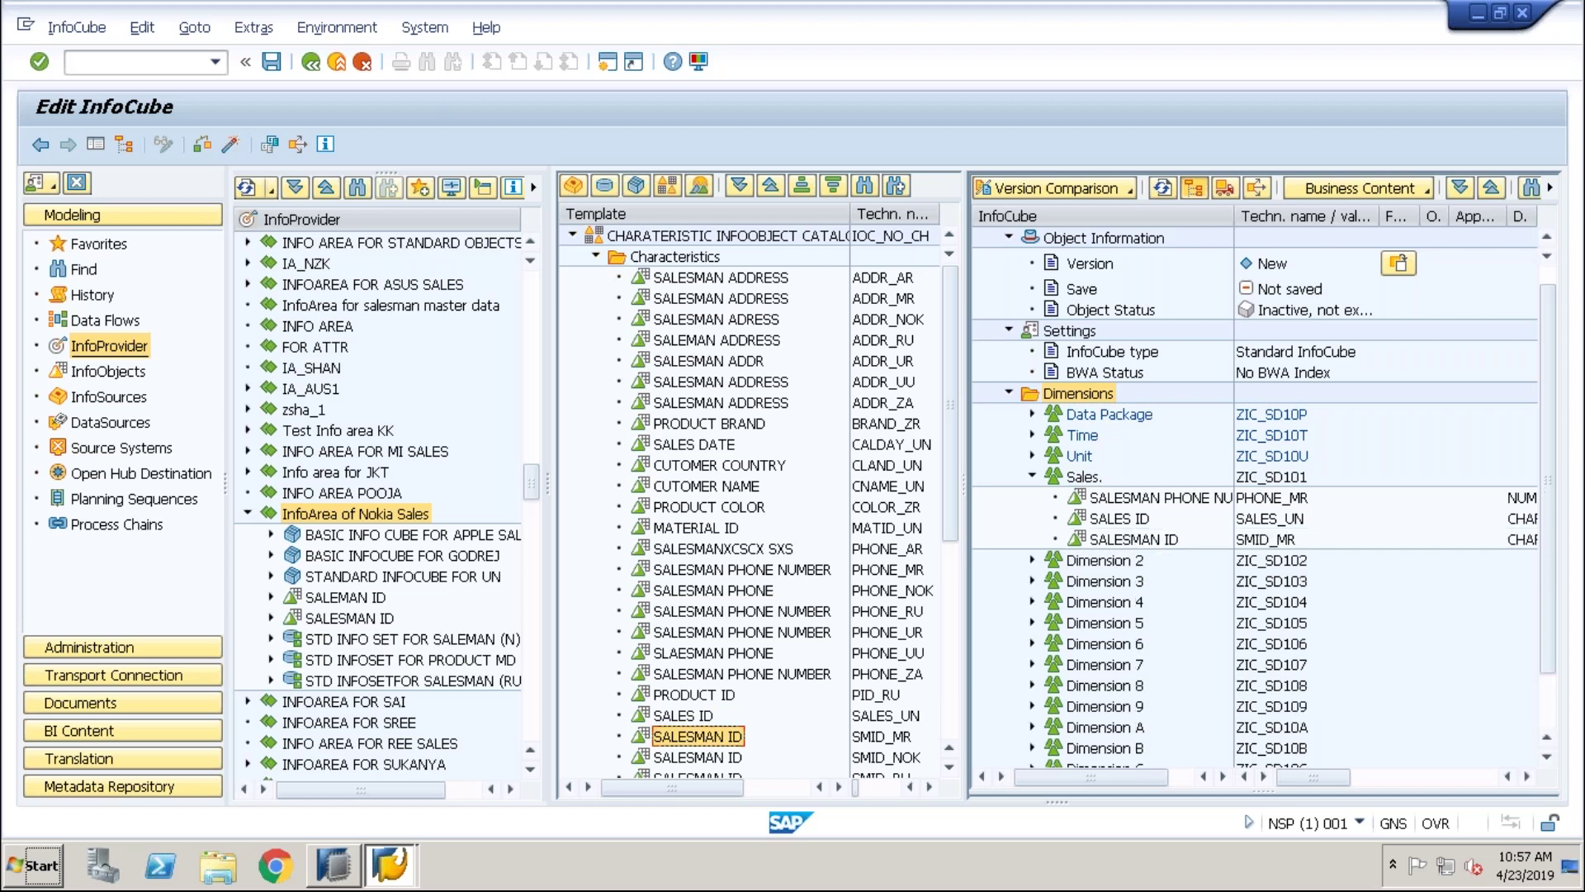
pyautogui.click(695, 529)
pyautogui.moveTo(695, 535)
pyautogui.mouseDown()
pyautogui.moveTo(1049, 570)
pyautogui.moveTo(1181, 512)
pyautogui.moveTo(1104, 571)
pyautogui.moveTo(766, 508)
pyautogui.moveTo(719, 527)
pyautogui.mouseUp()
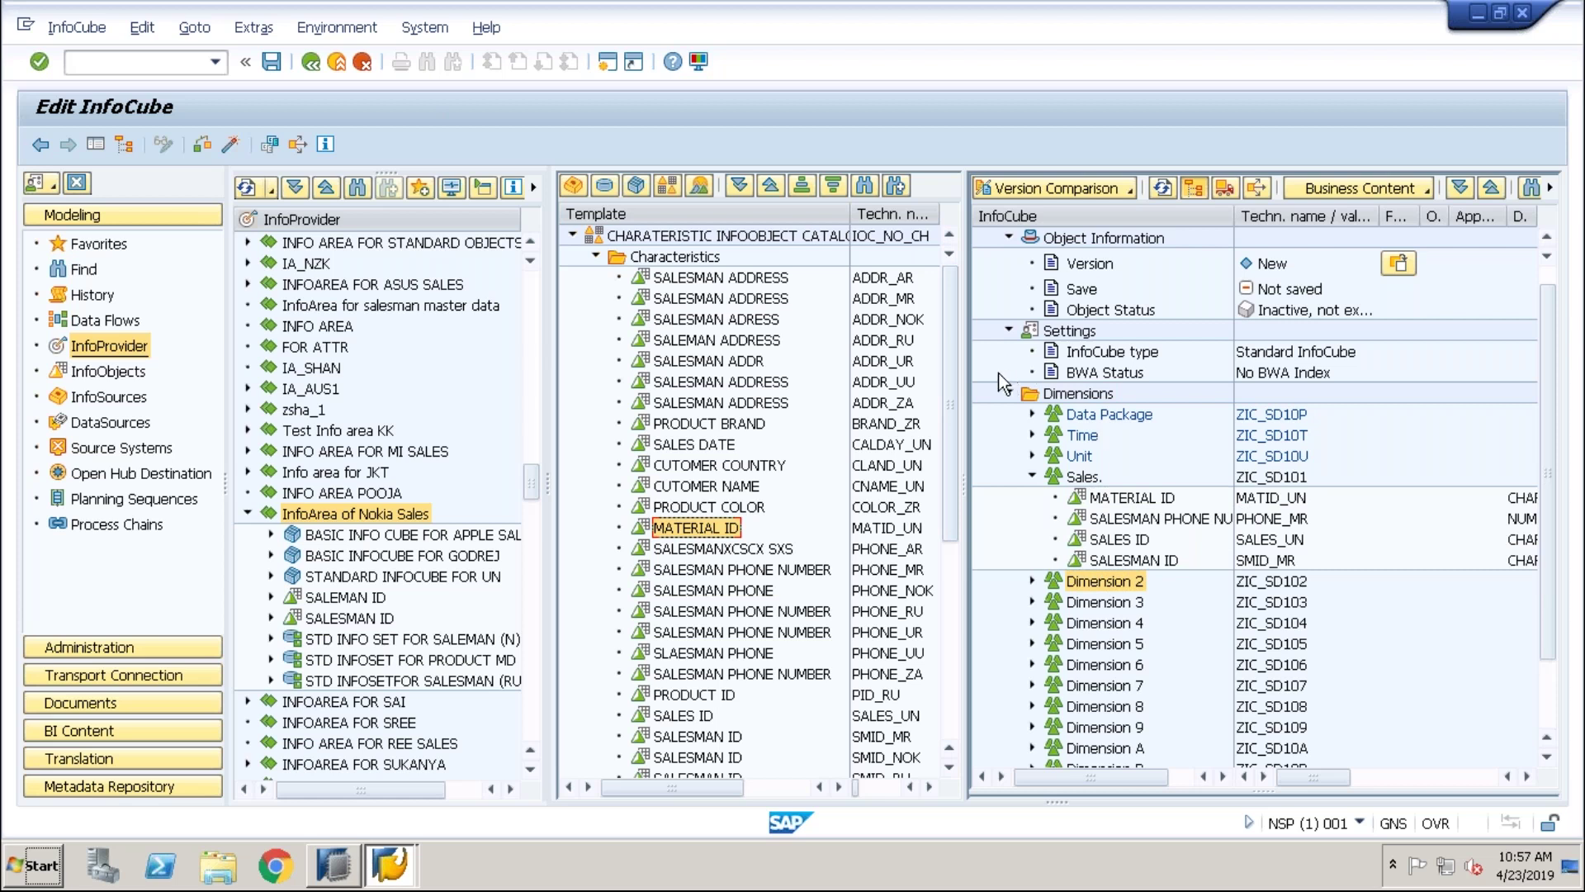
# Assign SALES OFFICE (SOFF_NOK) and SALES REGION (SREG_AR) to the Sales dimension, and collapse that dimension
pyautogui.moveTo(950, 385); pyautogui.dragTo(958, 516)
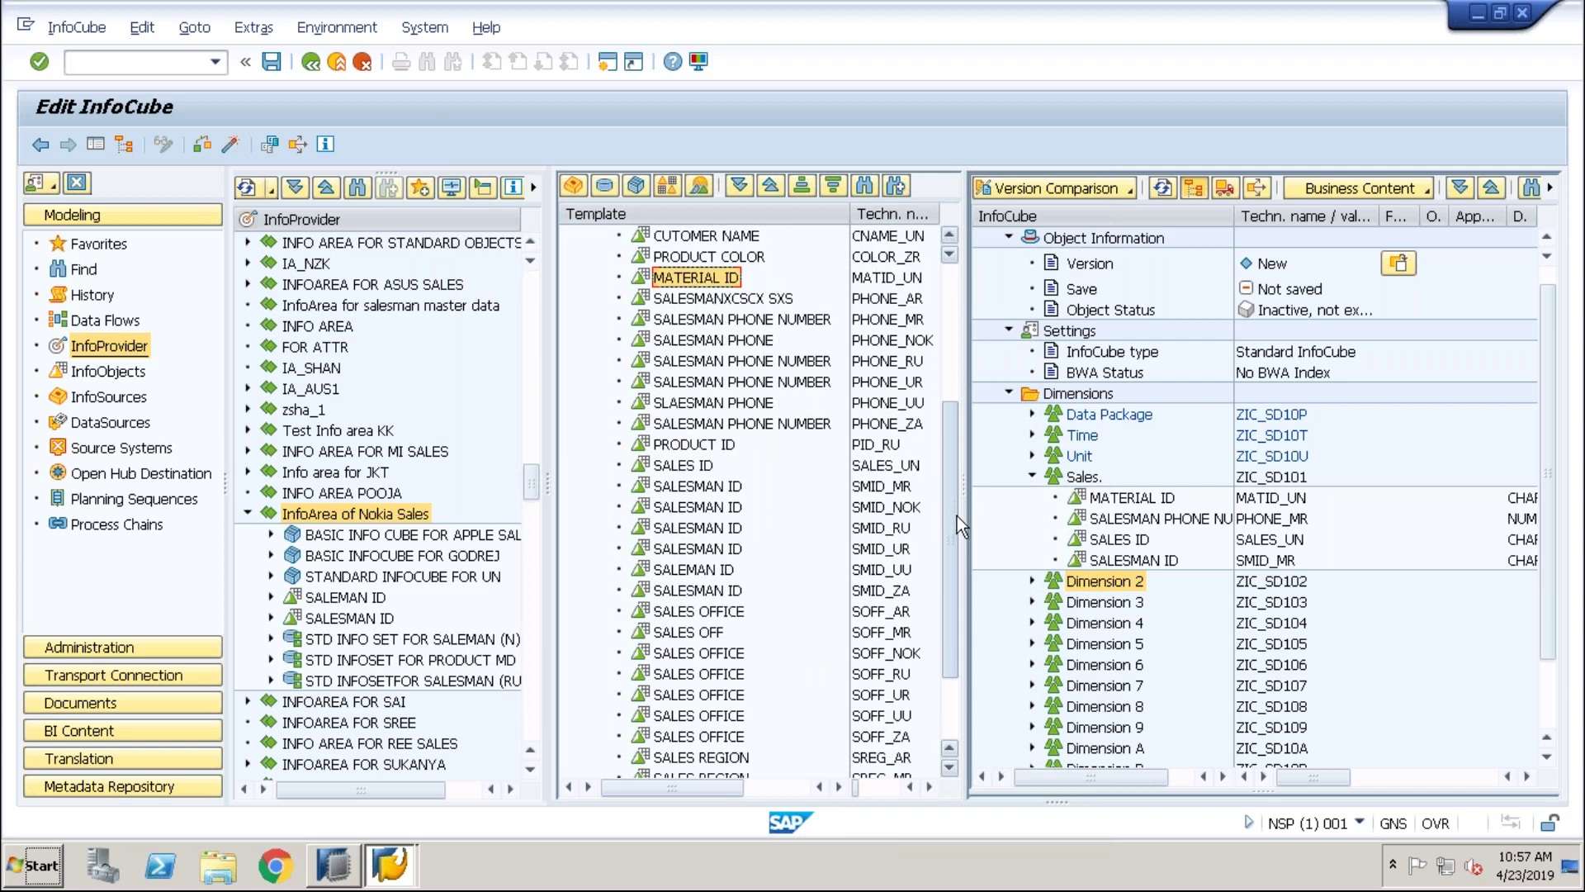
pyautogui.moveTo(958, 517); pyautogui.dragTo(973, 633)
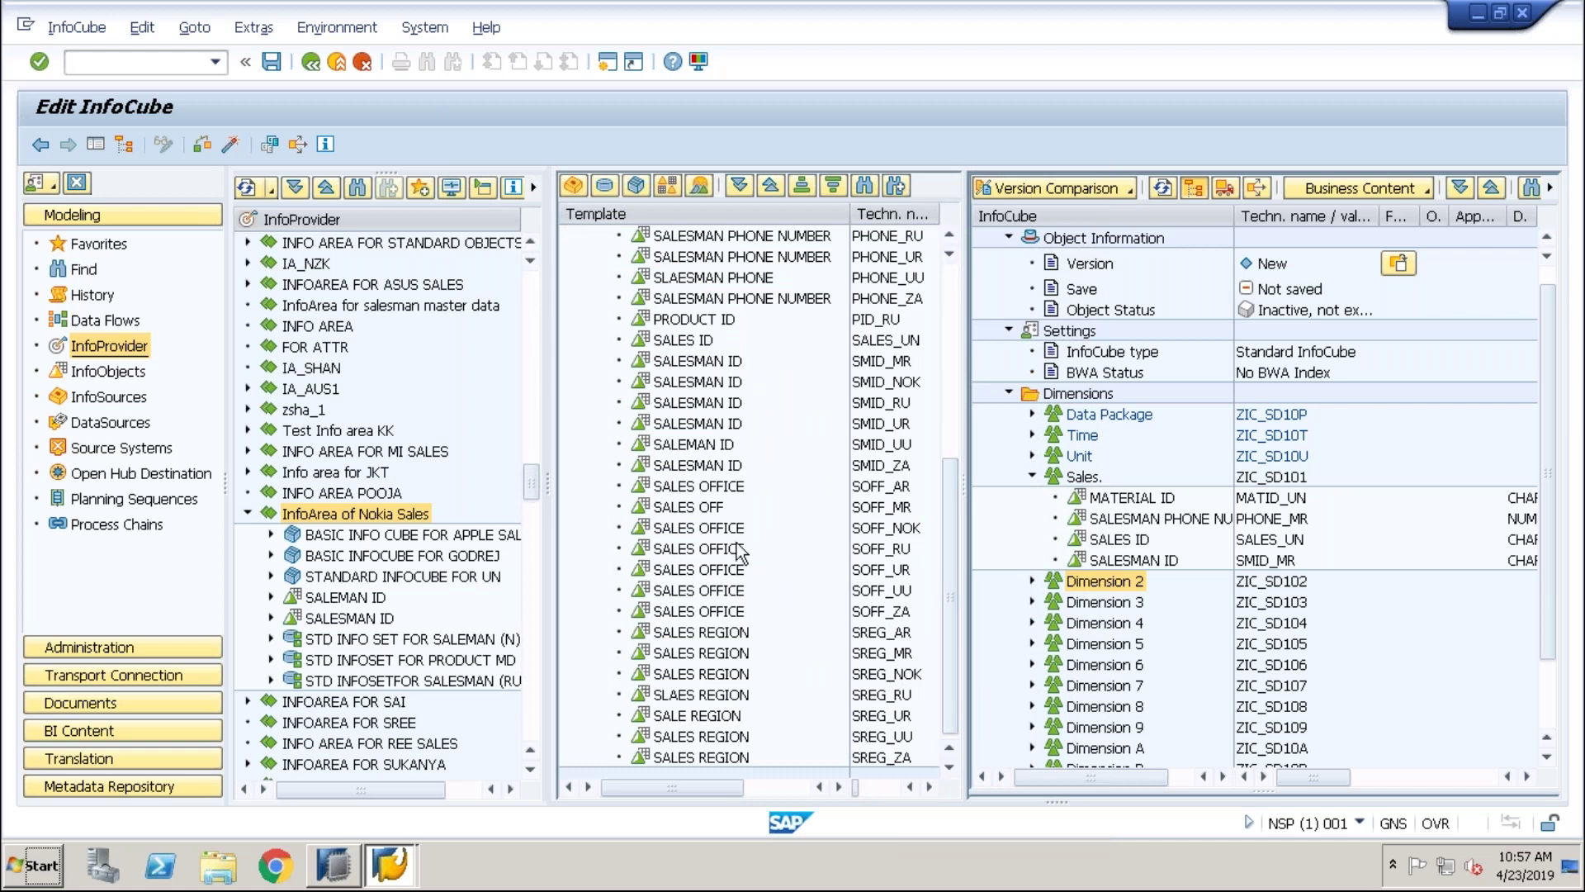
pyautogui.moveTo(702, 528); pyautogui.dragTo(1078, 478)
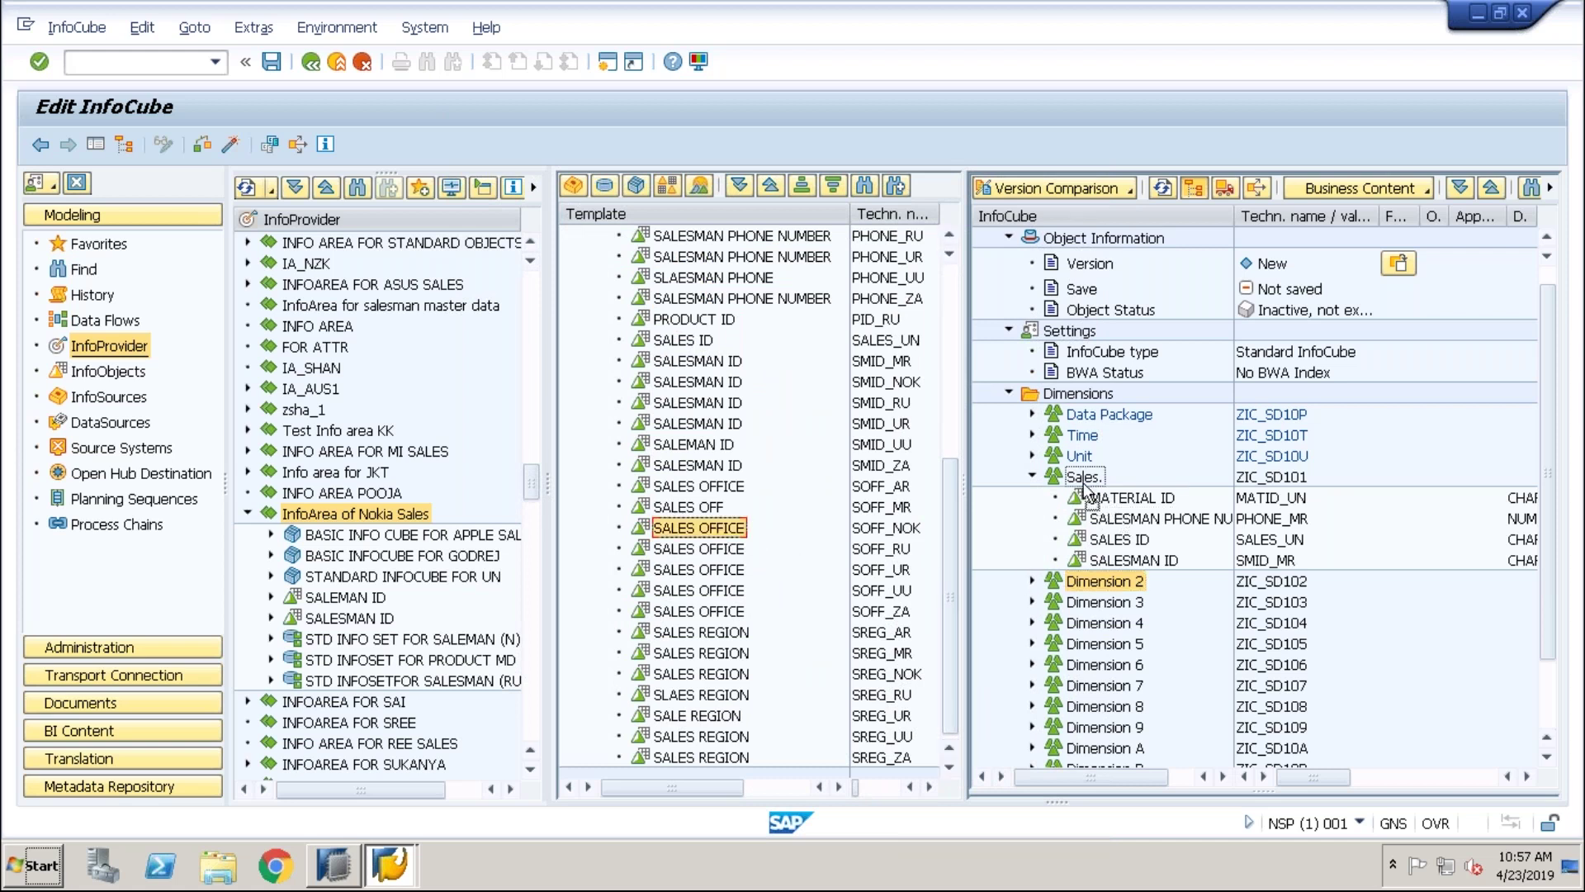
pyautogui.moveTo(707, 632); pyautogui.dragTo(1075, 488)
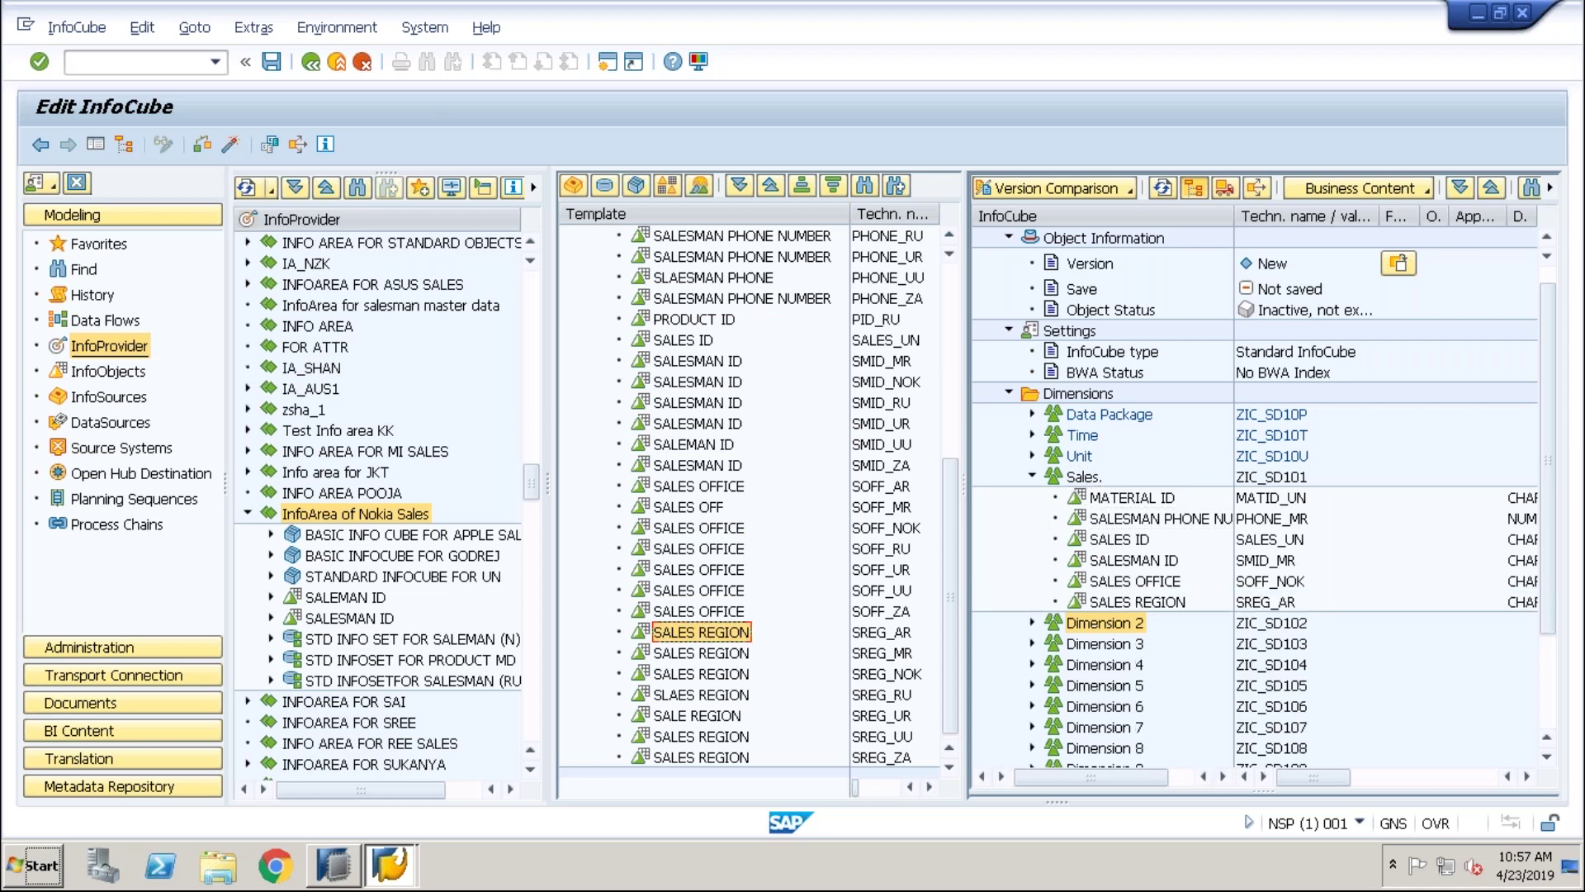
pyautogui.click(1031, 476)
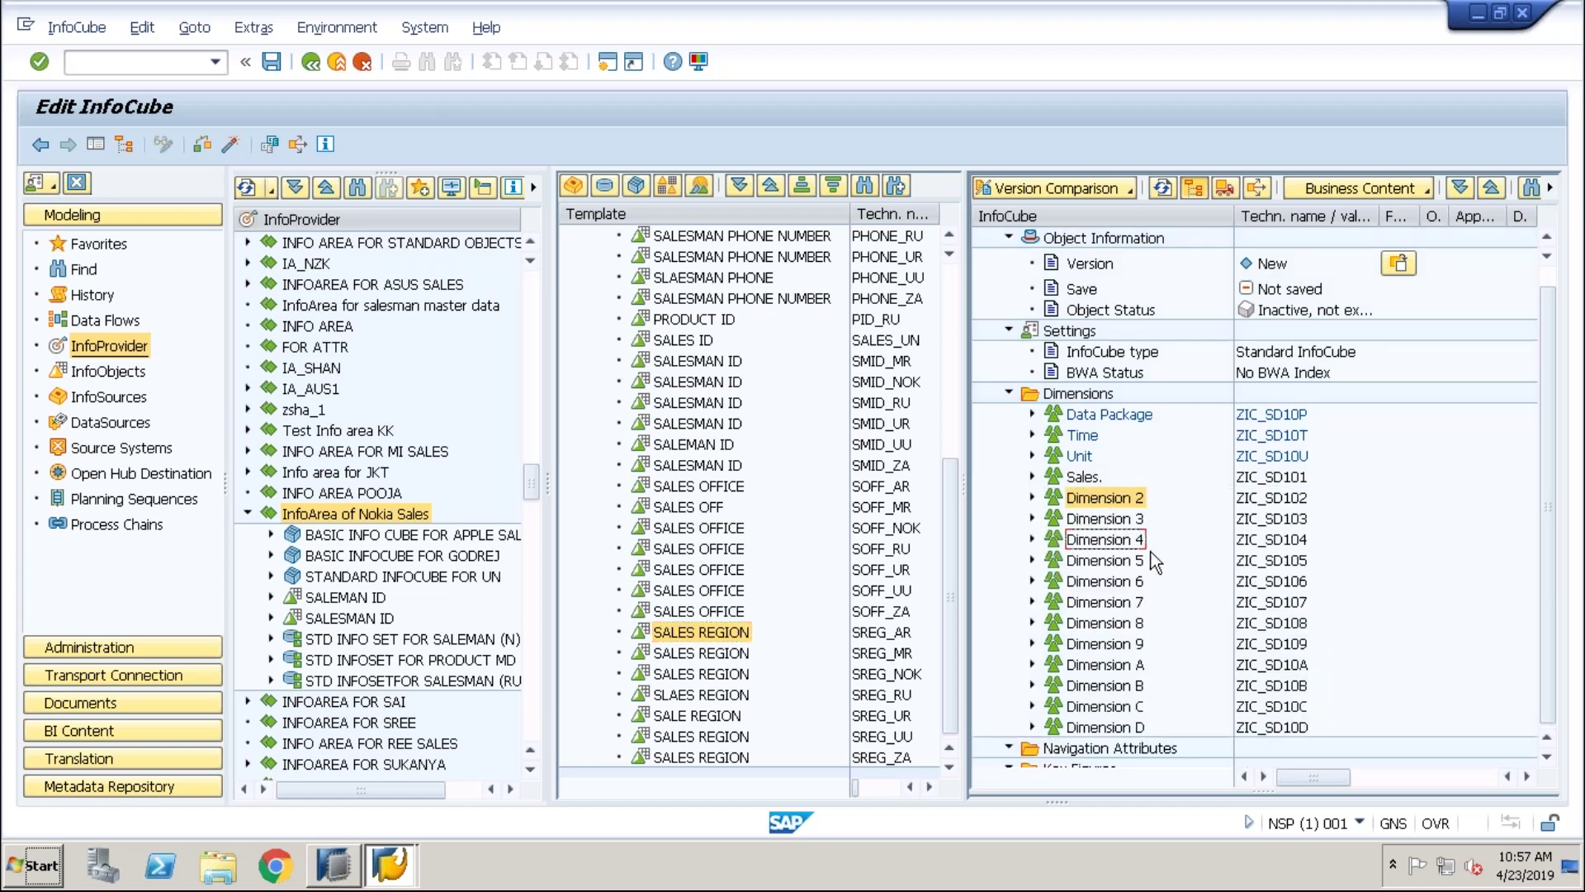
# Switch the template to the key figure InfoObject catalog IOC_UN_KF and expand its Key Figures folder
pyautogui.click(1008, 392)
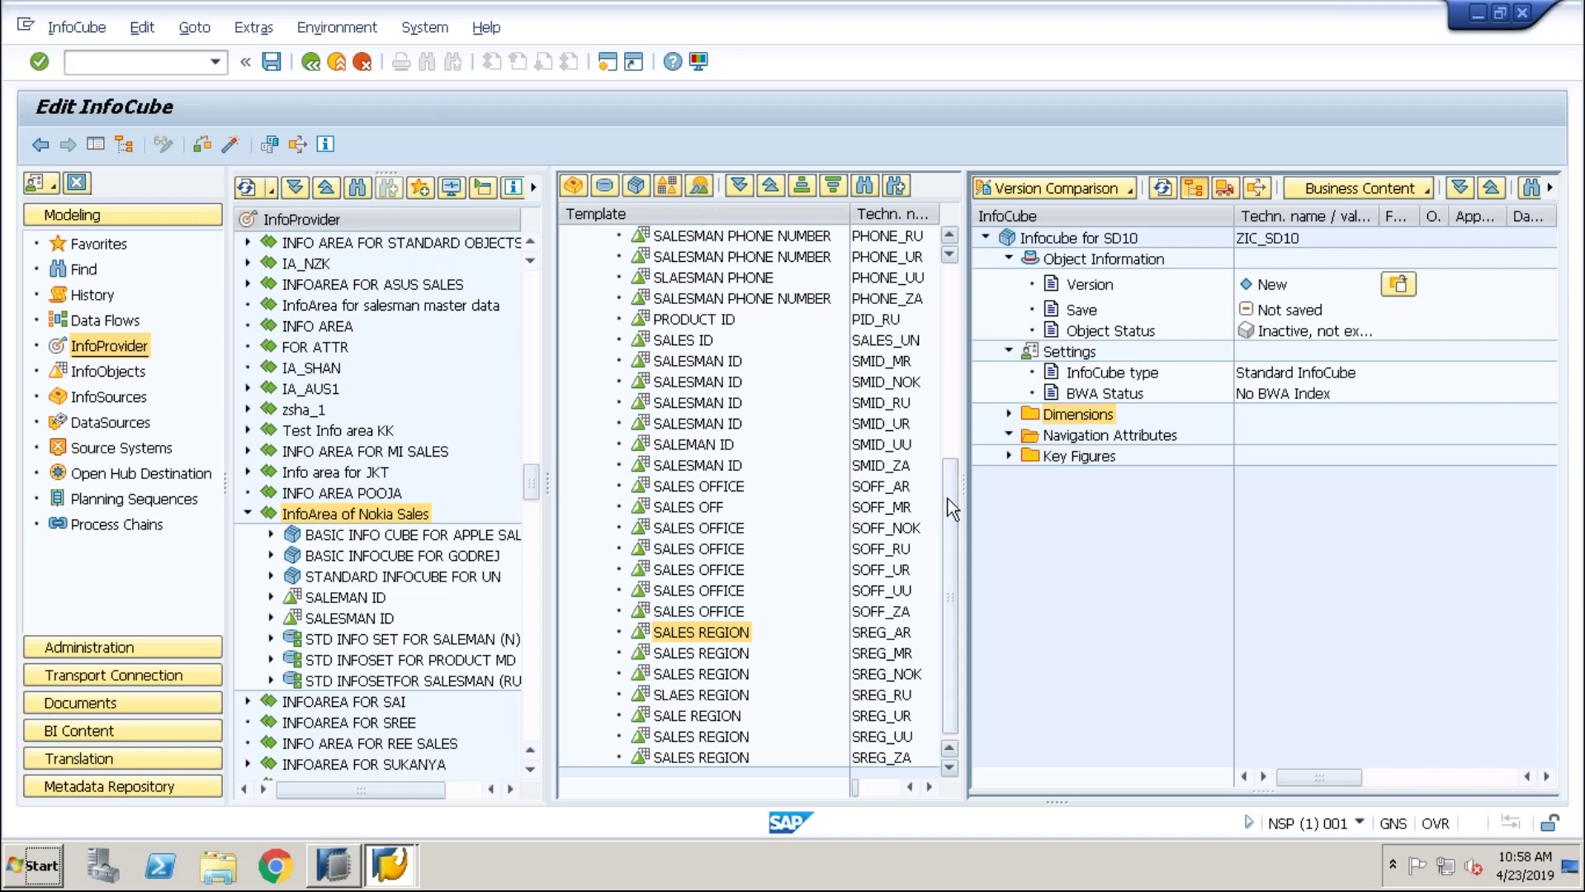
pyautogui.moveTo(949, 451); pyautogui.dragTo(953, 246)
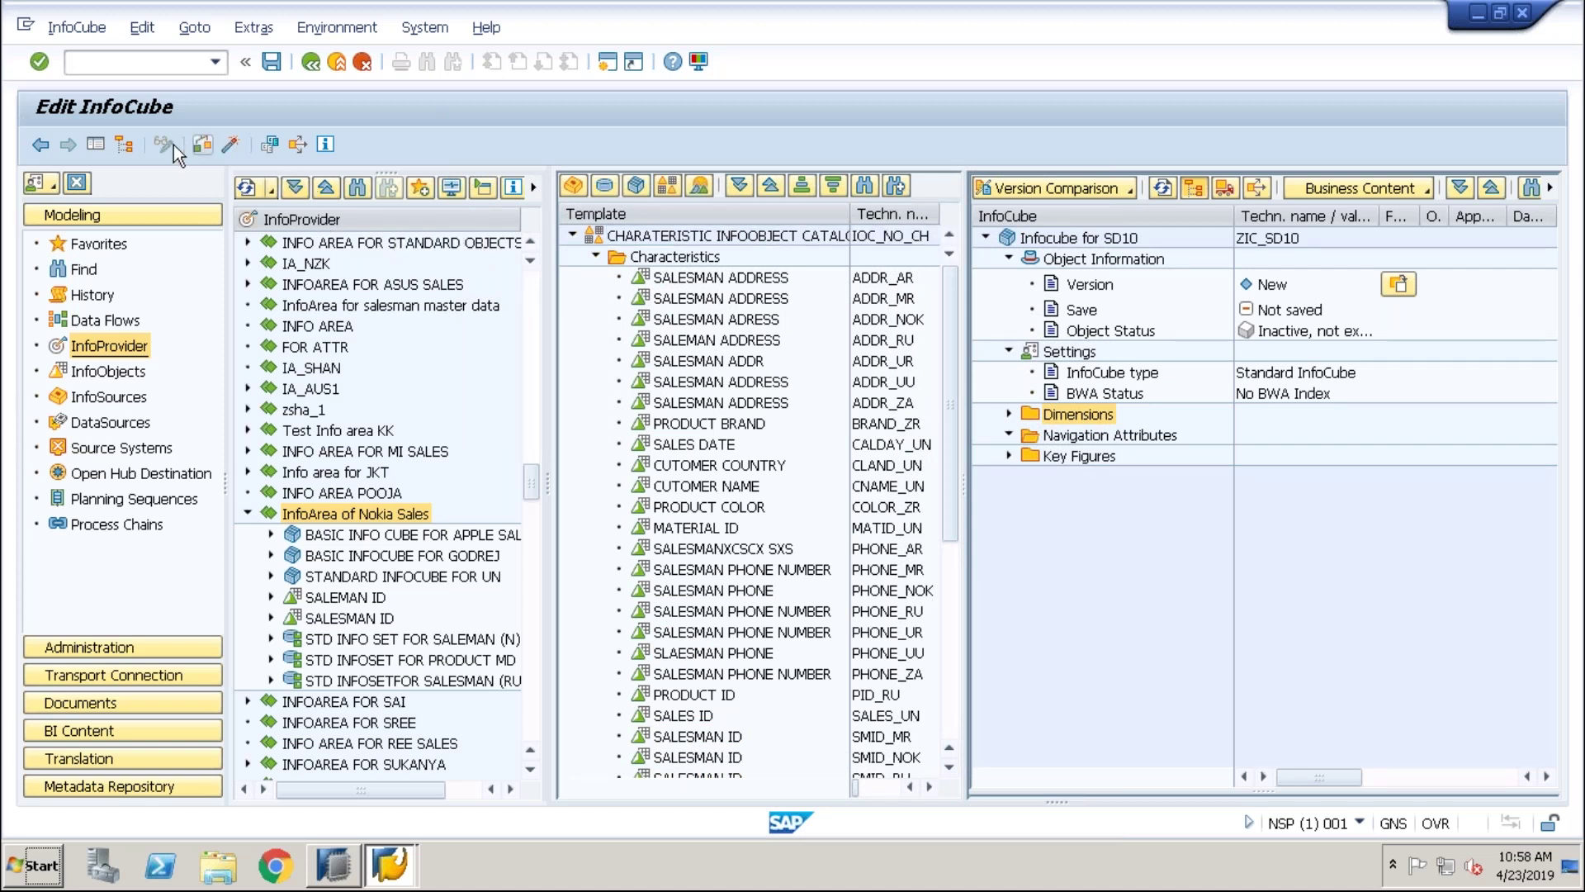
pyautogui.click(1009, 414)
pyautogui.click(1008, 414)
pyautogui.click(666, 192)
pyautogui.click(159, 341)
pyautogui.press('Return')
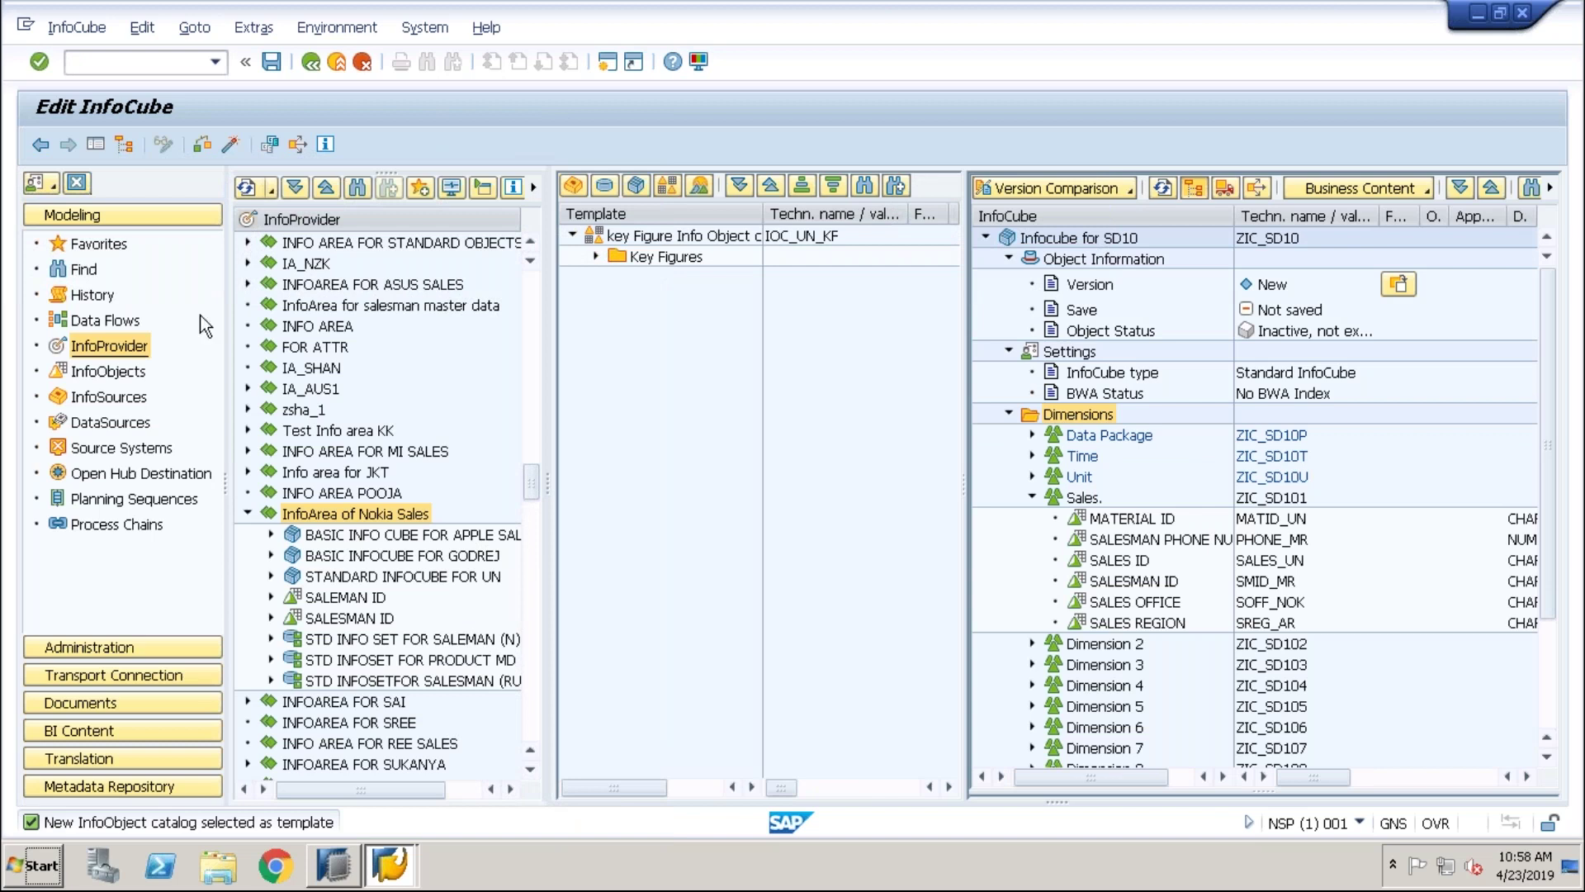
pyautogui.click(596, 257)
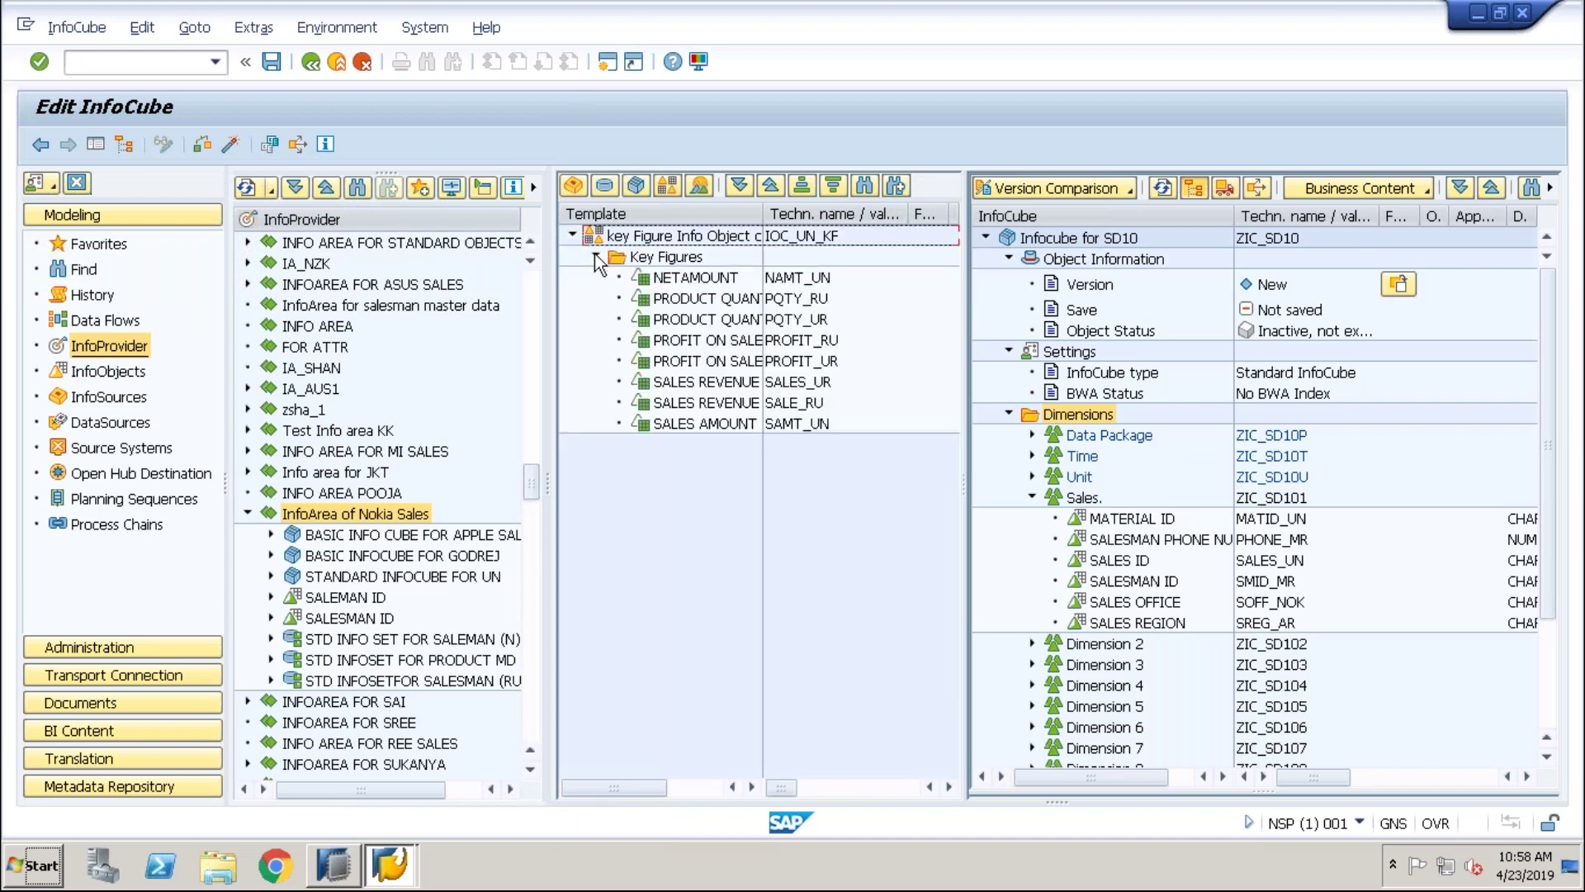
# Add the key figures PRODUCT QUANTITY (PQTY_RU), PROFIT ON SALES (PROFIT_RU) and SALES AMOUNT (SAMT_UN) to the InfoCube's Key Figures folder
pyautogui.click(1032, 497)
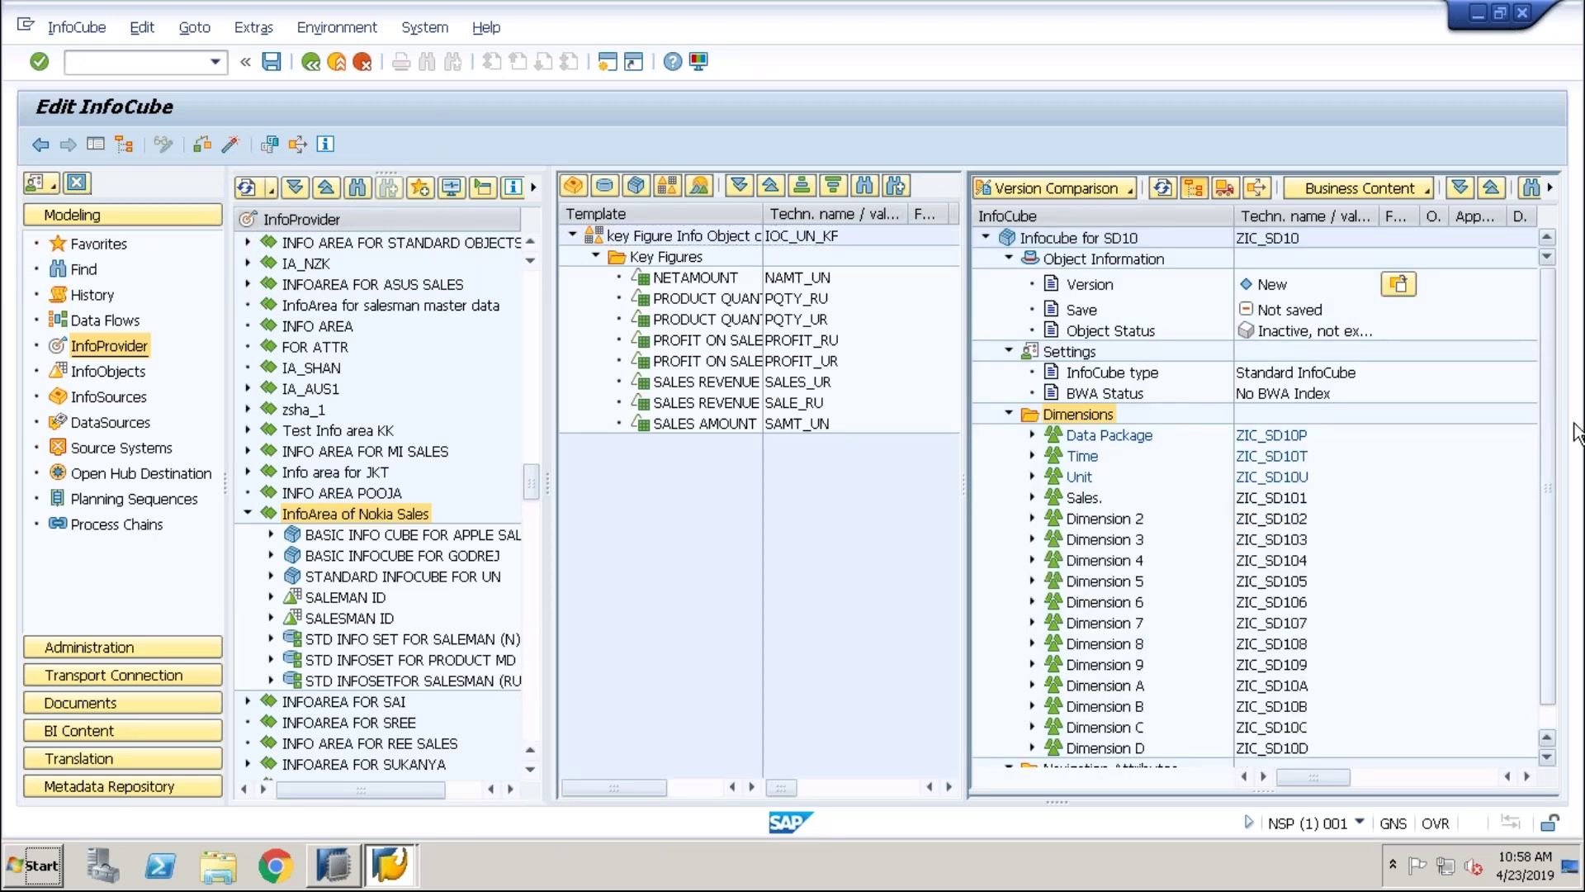
pyautogui.scroll(-1, 1552, 466)
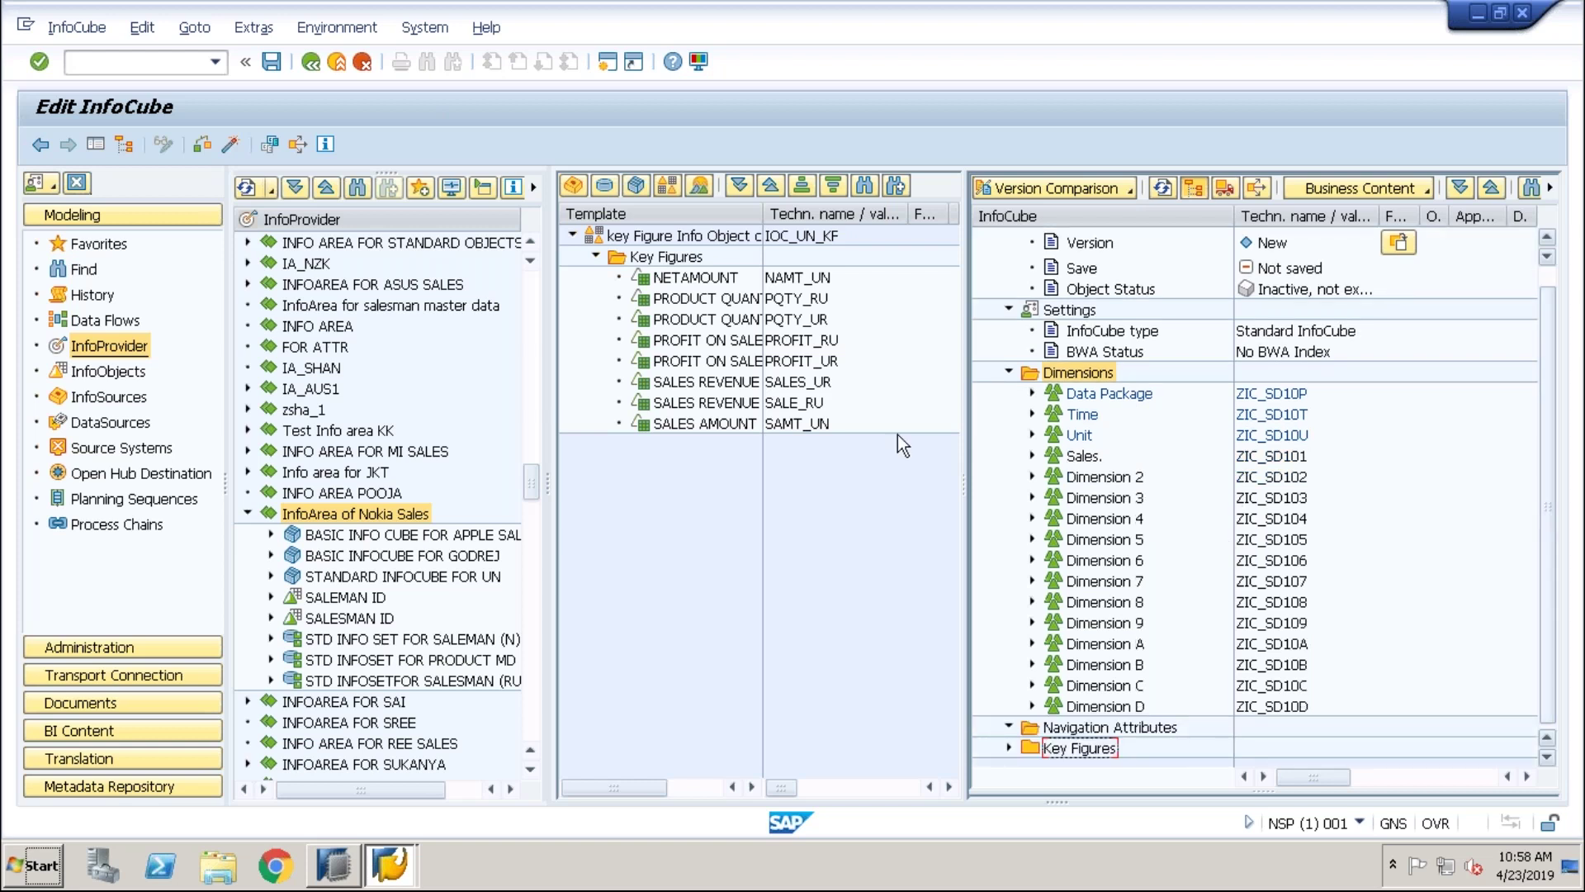
pyautogui.moveTo(763, 218); pyautogui.dragTo(799, 217)
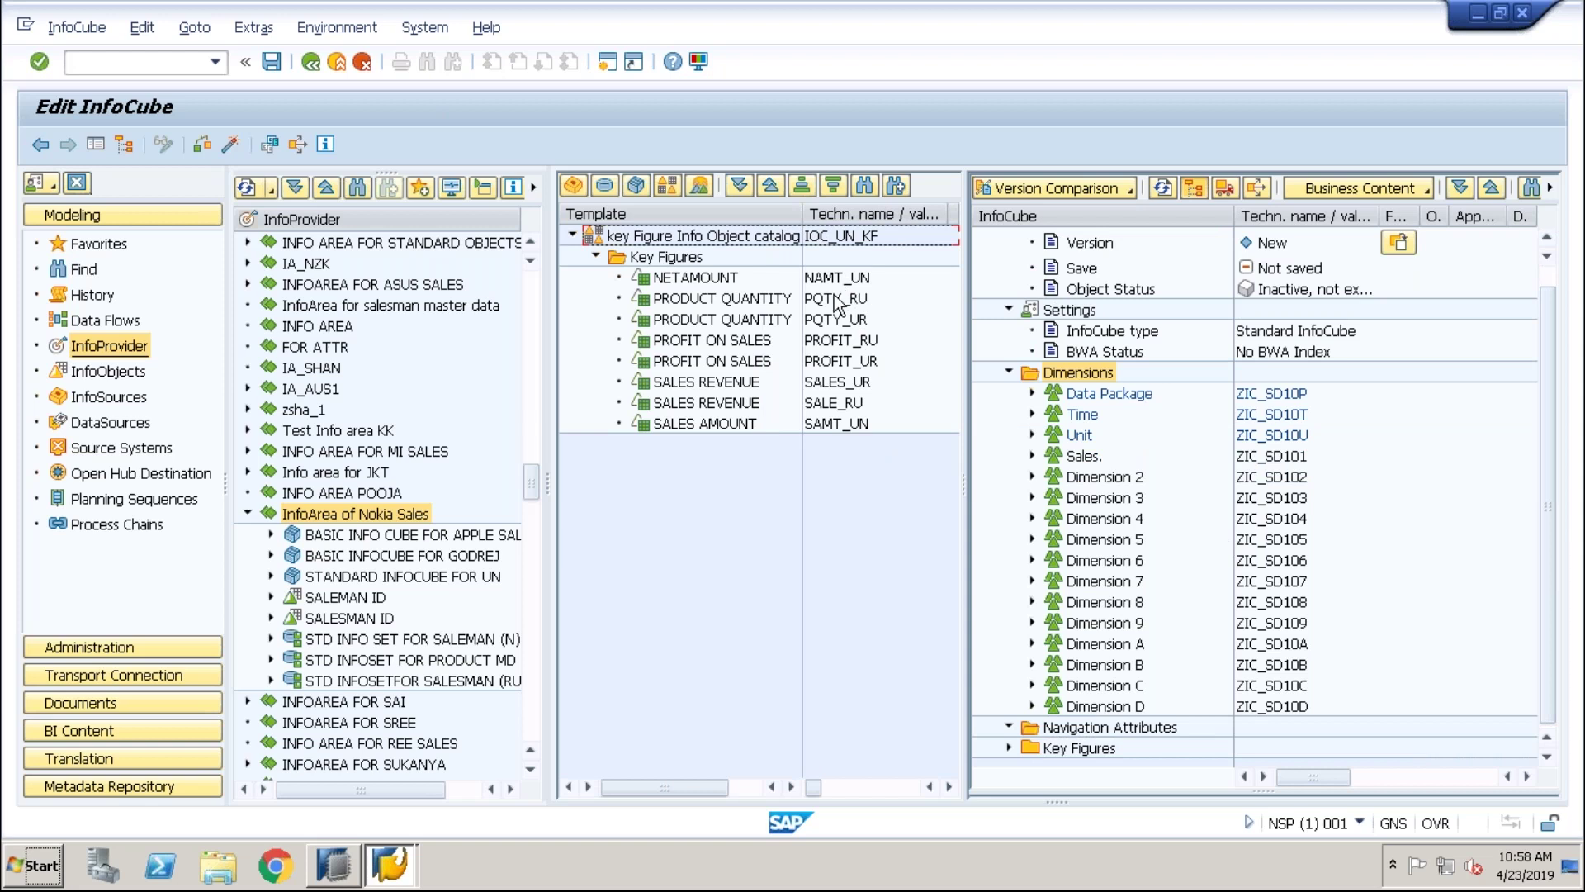
pyautogui.moveTo(828, 303); pyautogui.dragTo(1073, 748)
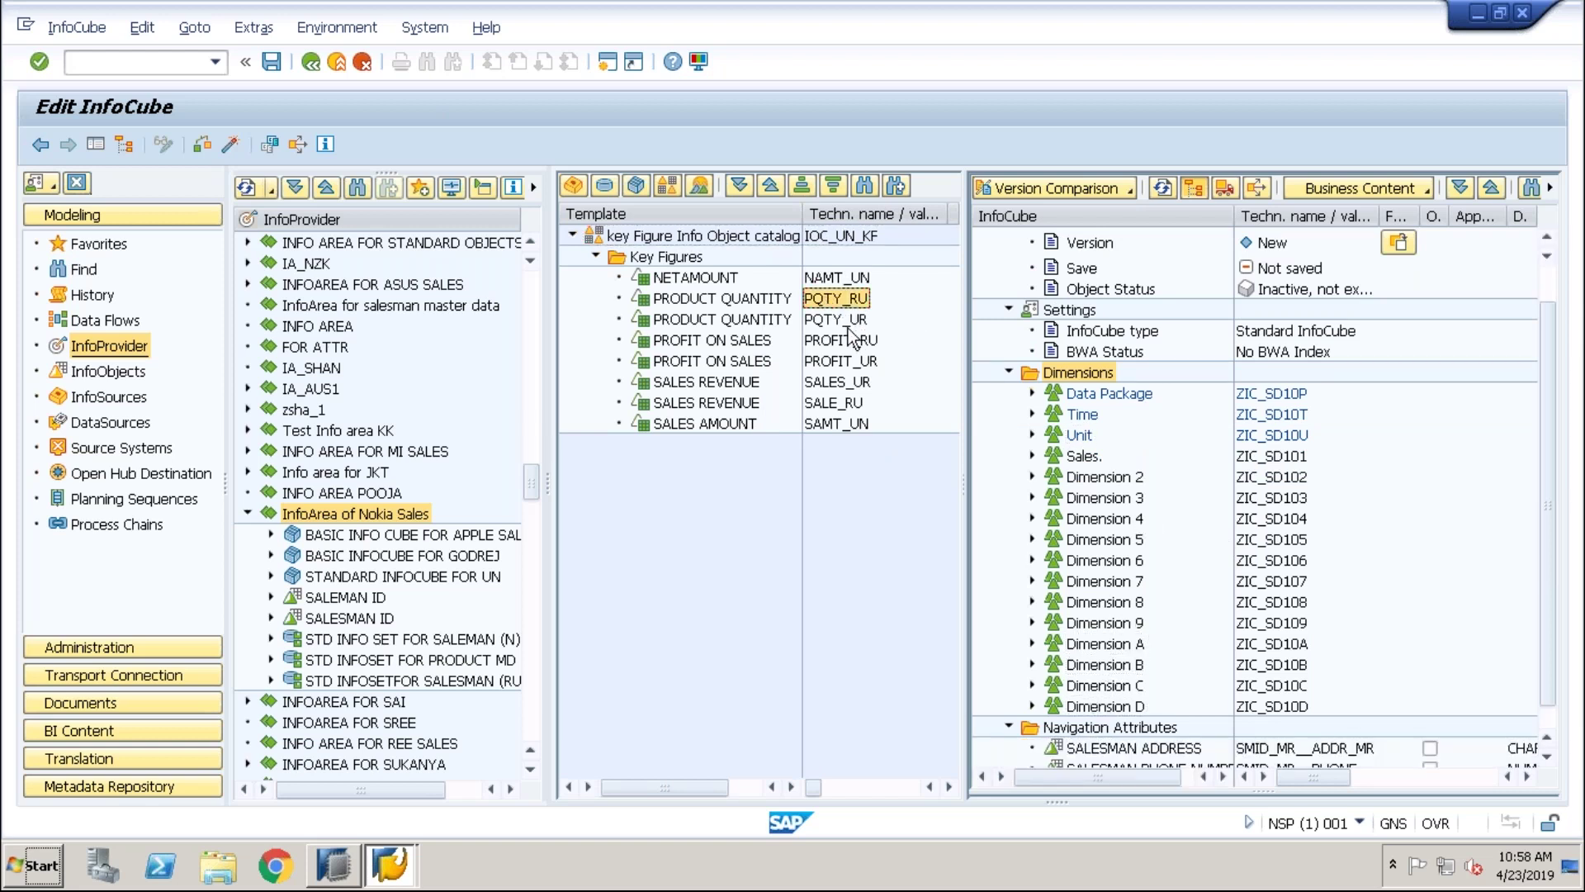
pyautogui.click(840, 340)
pyautogui.moveTo(841, 345); pyautogui.dragTo(1087, 748)
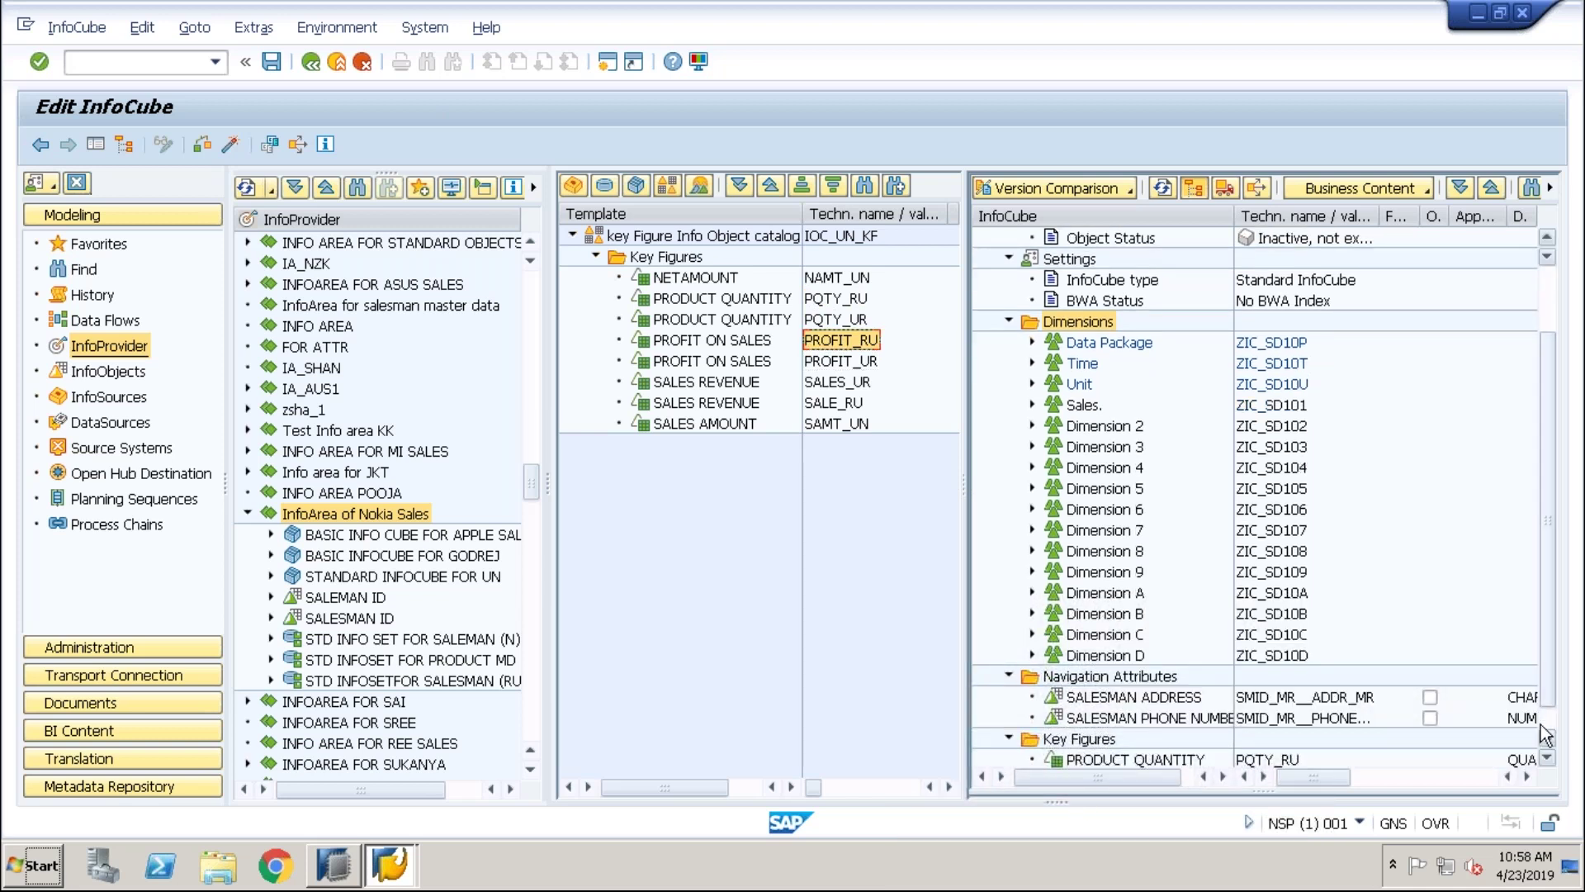
pyautogui.click(1549, 758)
pyautogui.click(1549, 758)
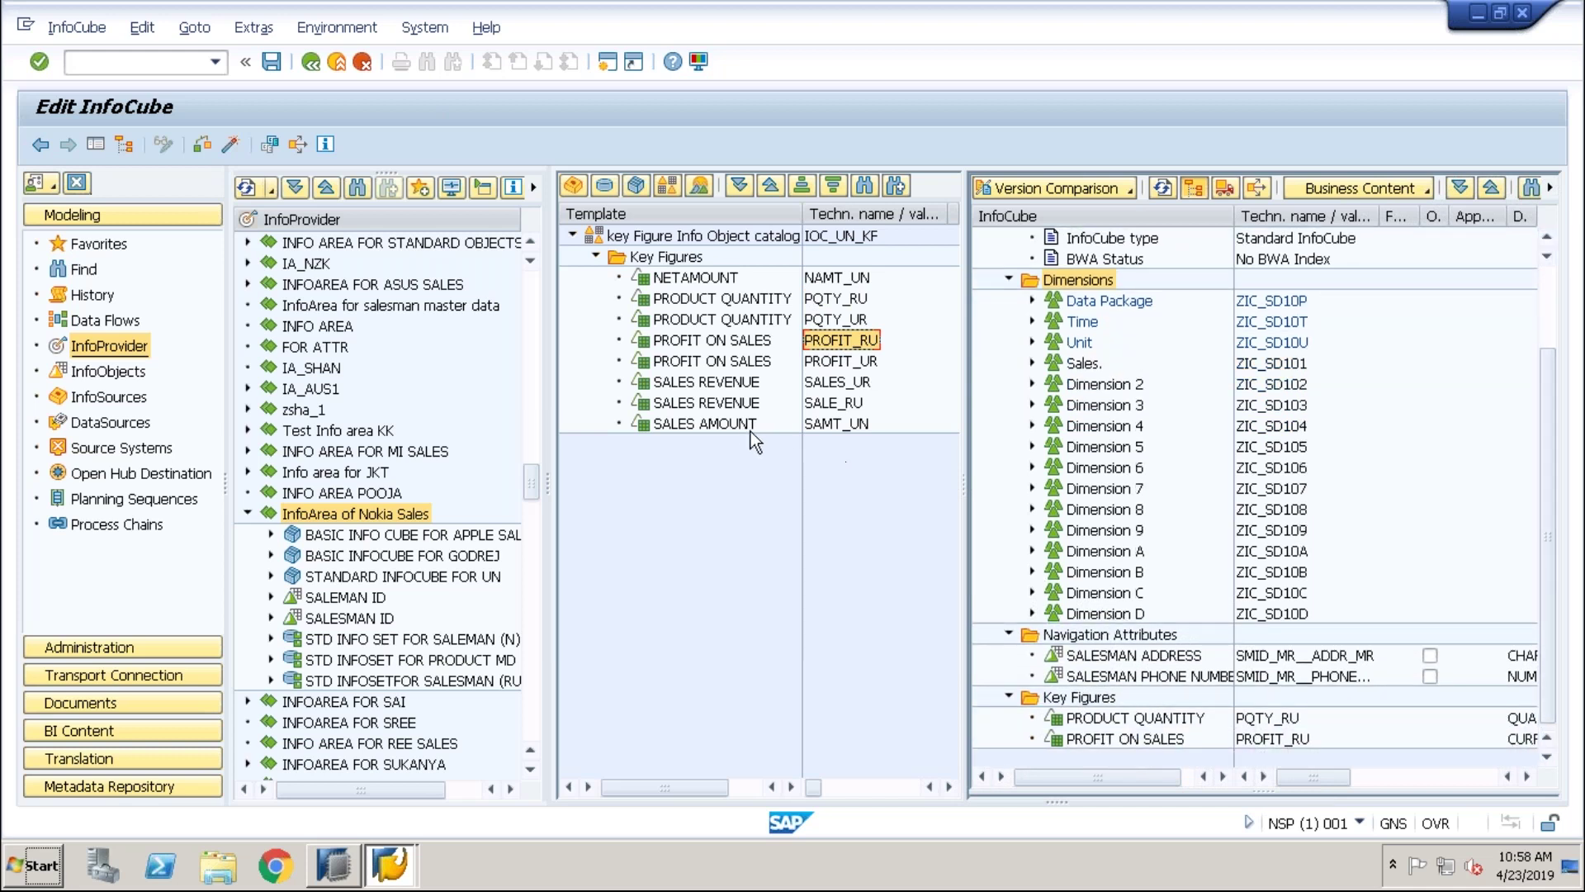
pyautogui.moveTo(746, 435); pyautogui.dragTo(1090, 717)
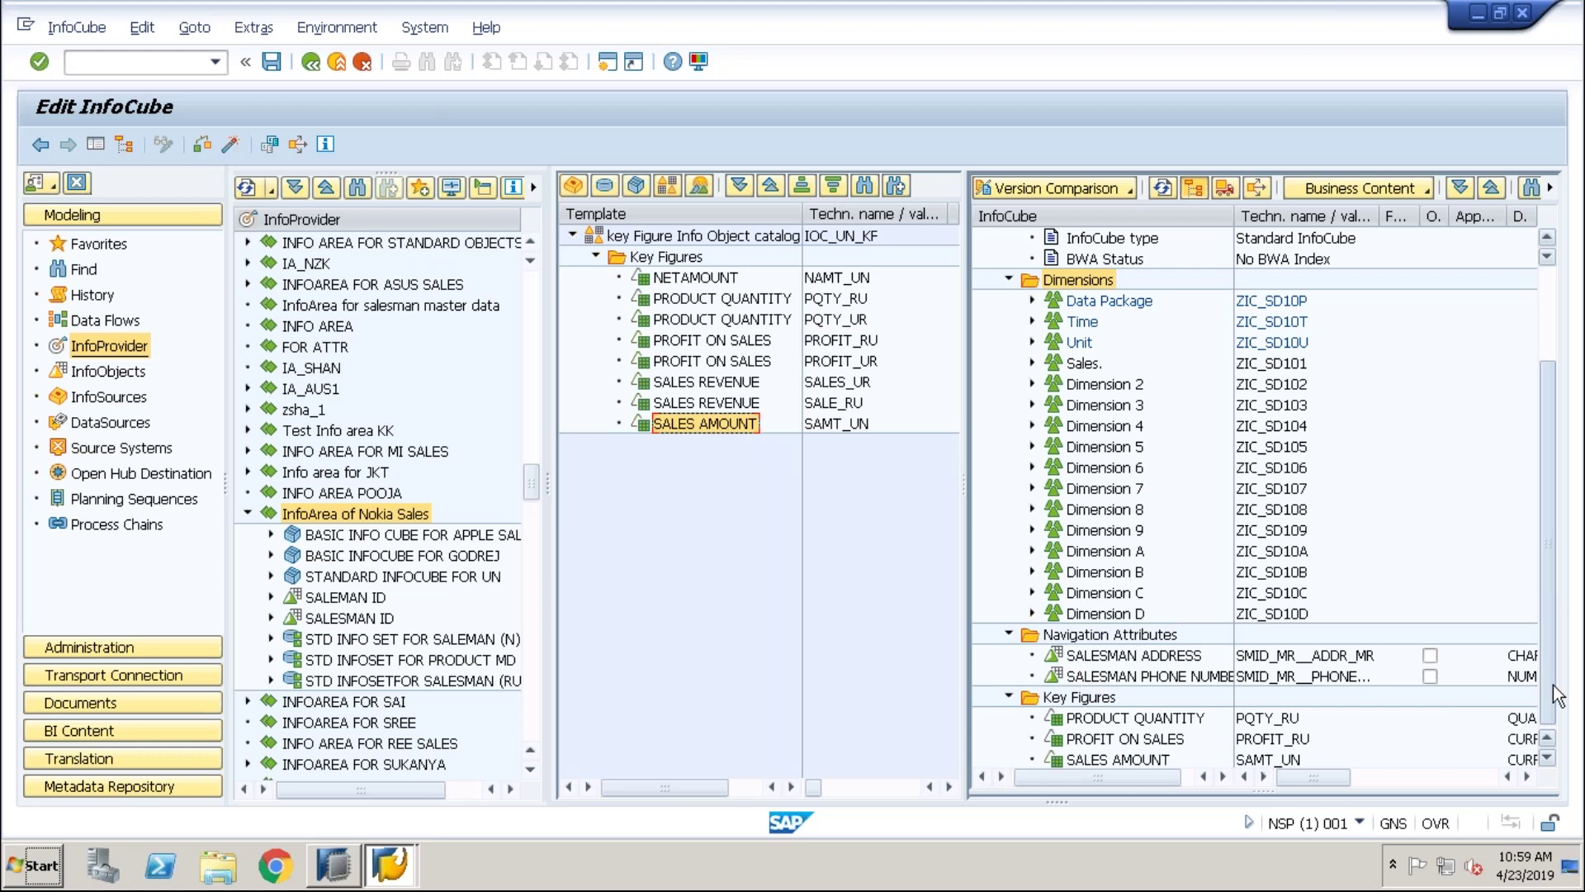
pyautogui.scroll(-1, 1557, 673)
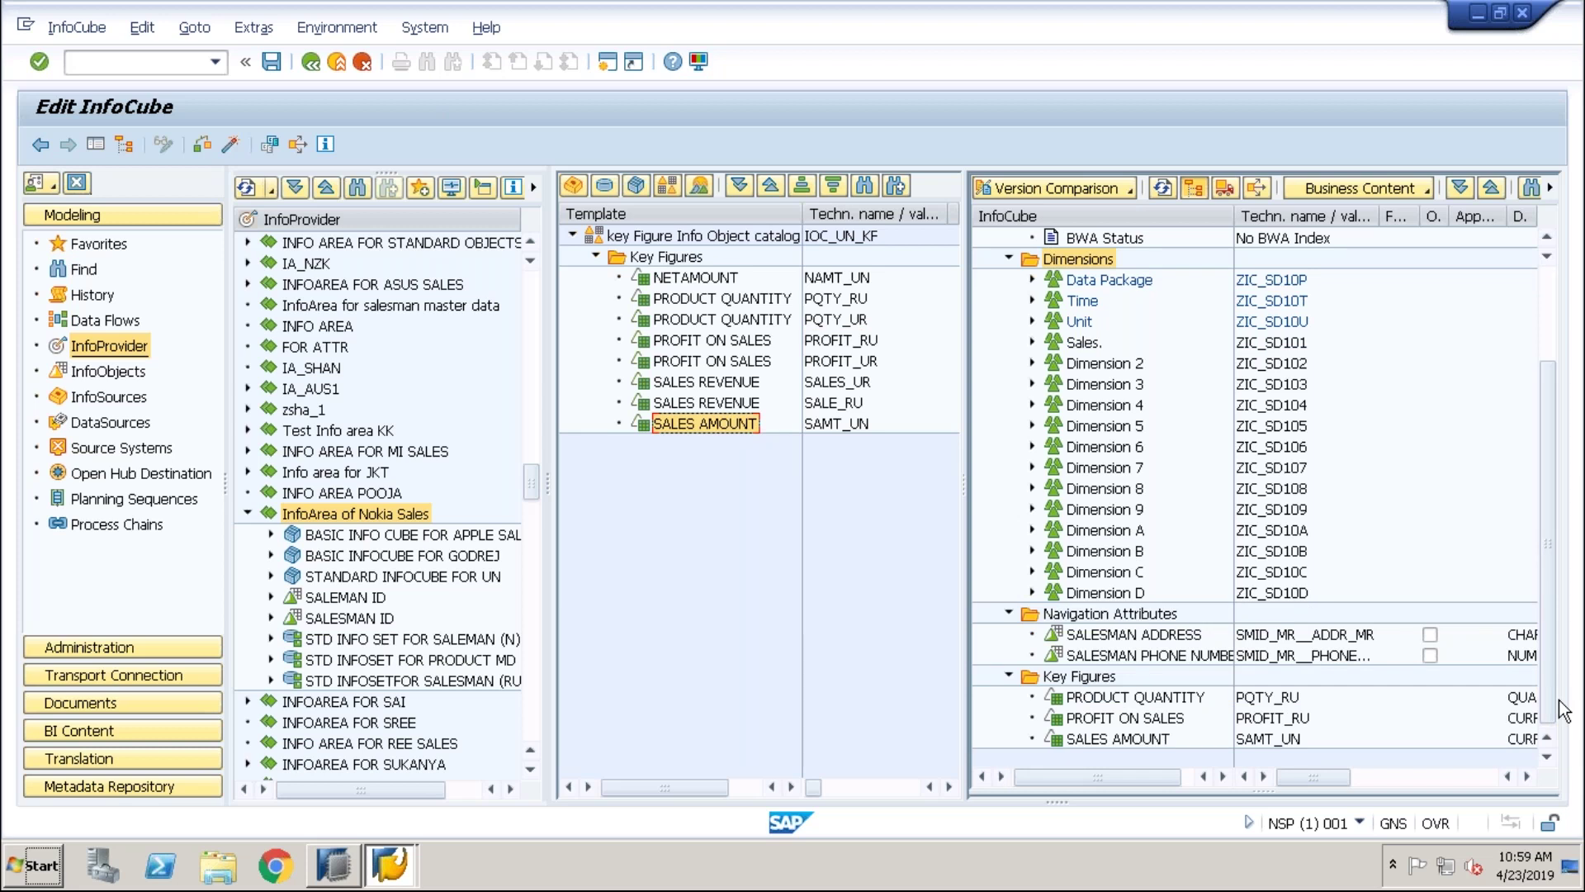
# Delete Dimension 2, Dimension 4 and Dimension 6 from the InfoCube's Dimensions folder
pyautogui.click(1112, 362)
pyautogui.rightClick(1112, 362)
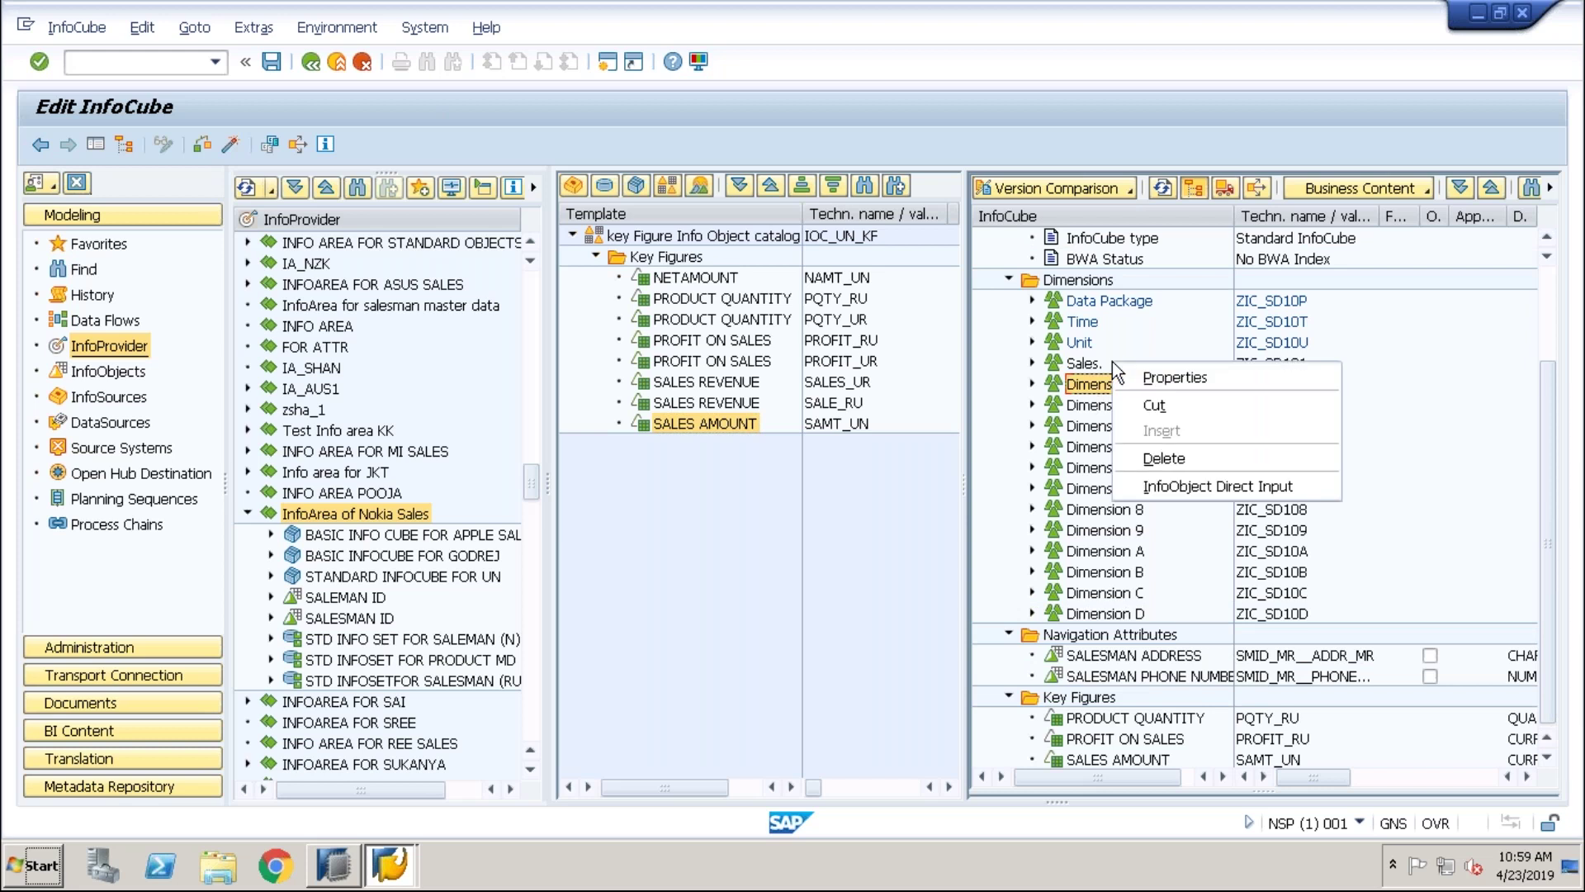
pyautogui.click(1155, 457)
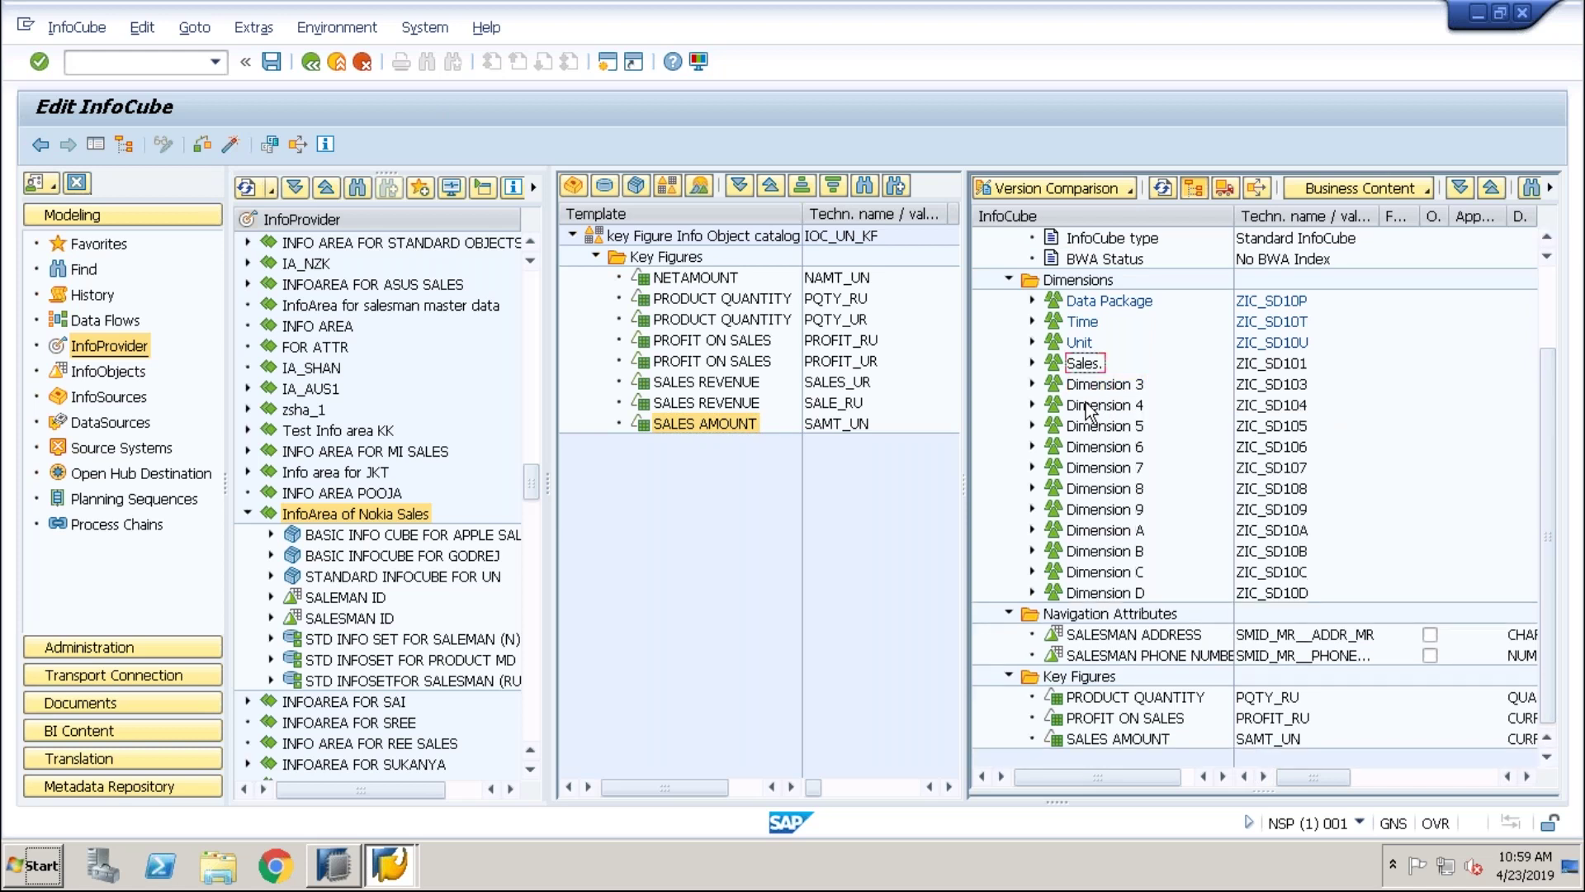
pyautogui.rightClick(1087, 404)
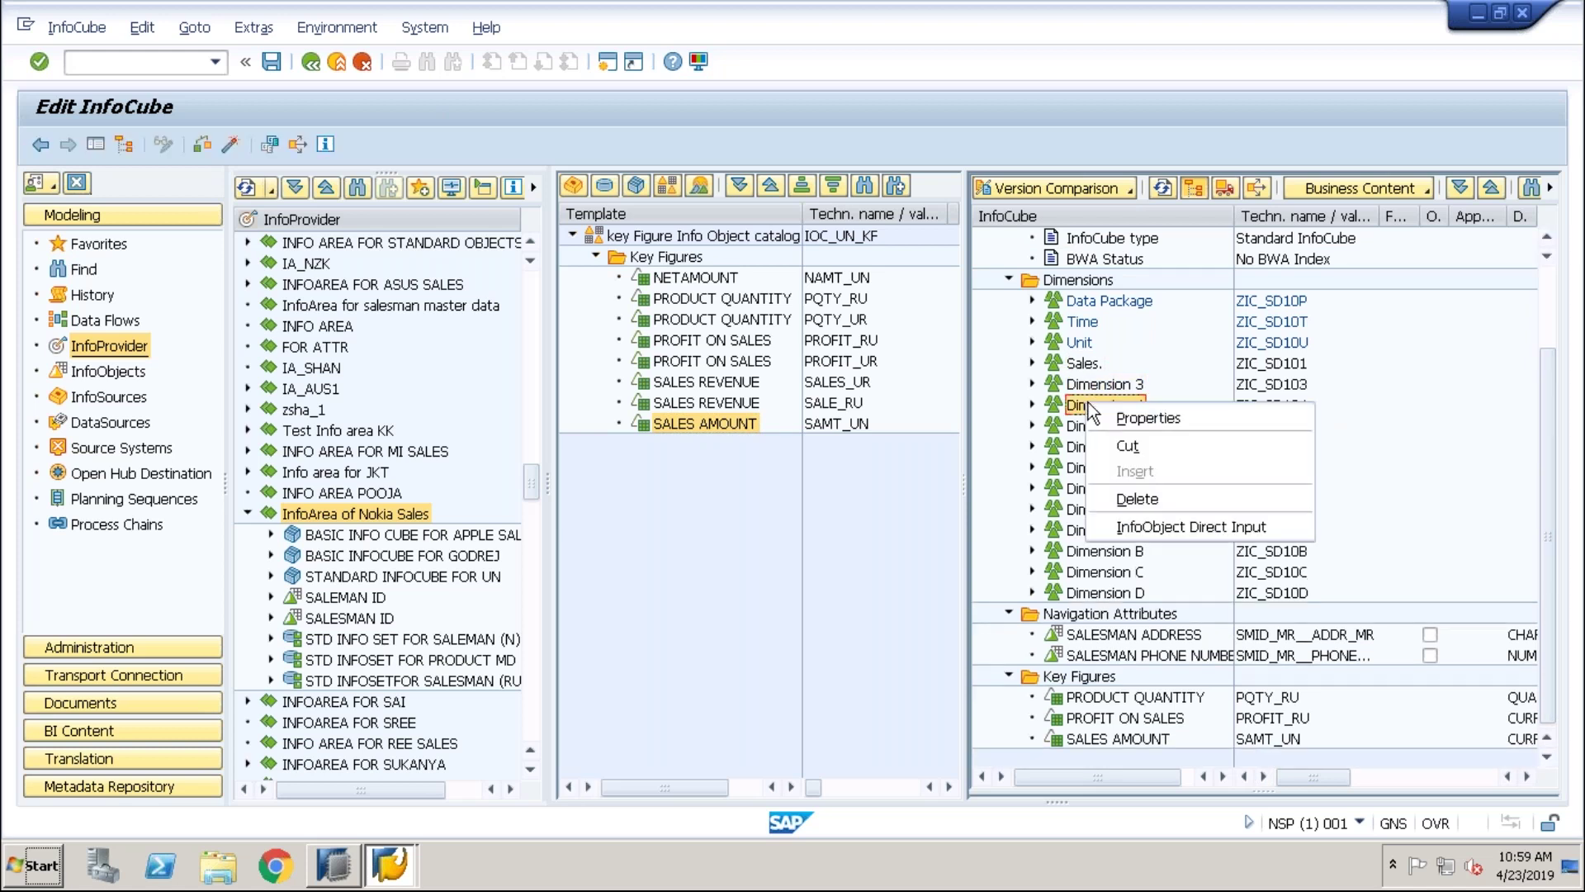
pyautogui.click(1180, 516)
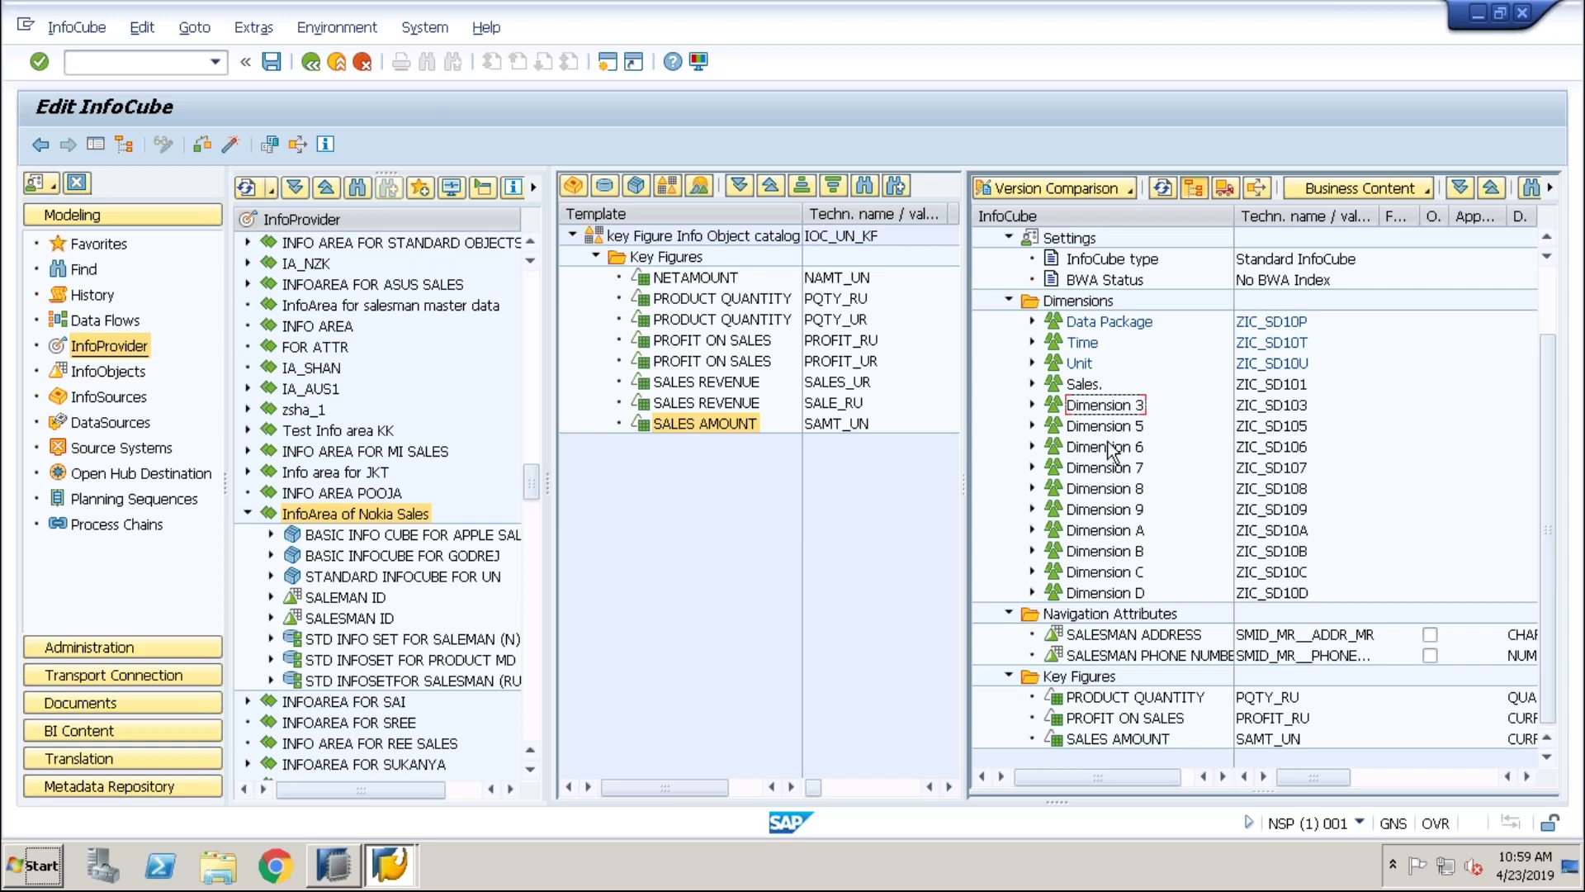
pyautogui.click(1108, 444)
pyautogui.rightClick(1109, 444)
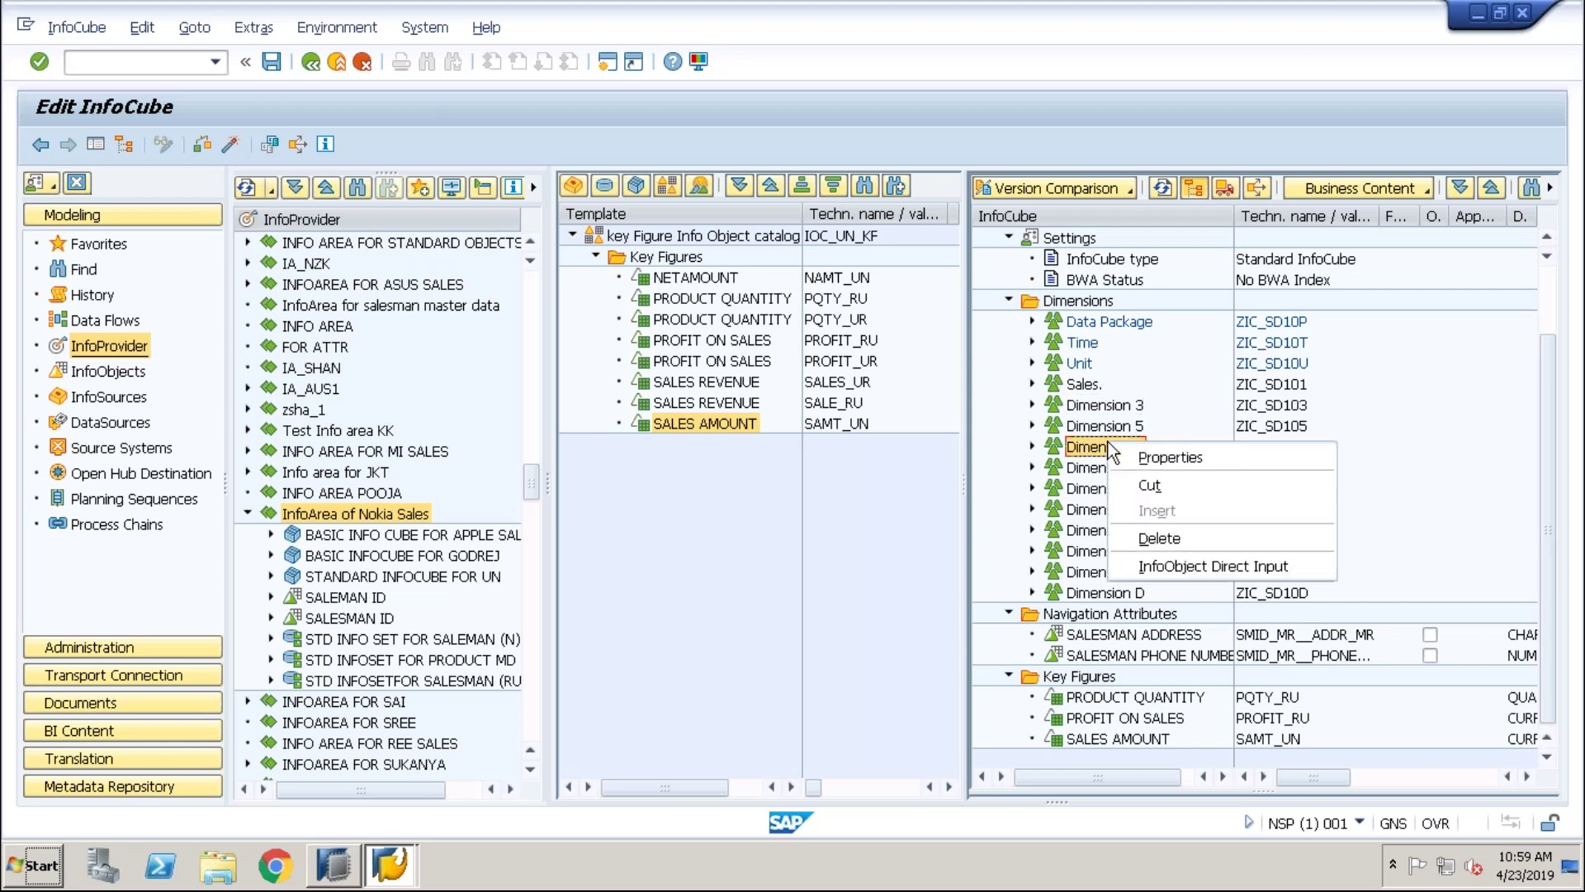
pyautogui.click(1157, 540)
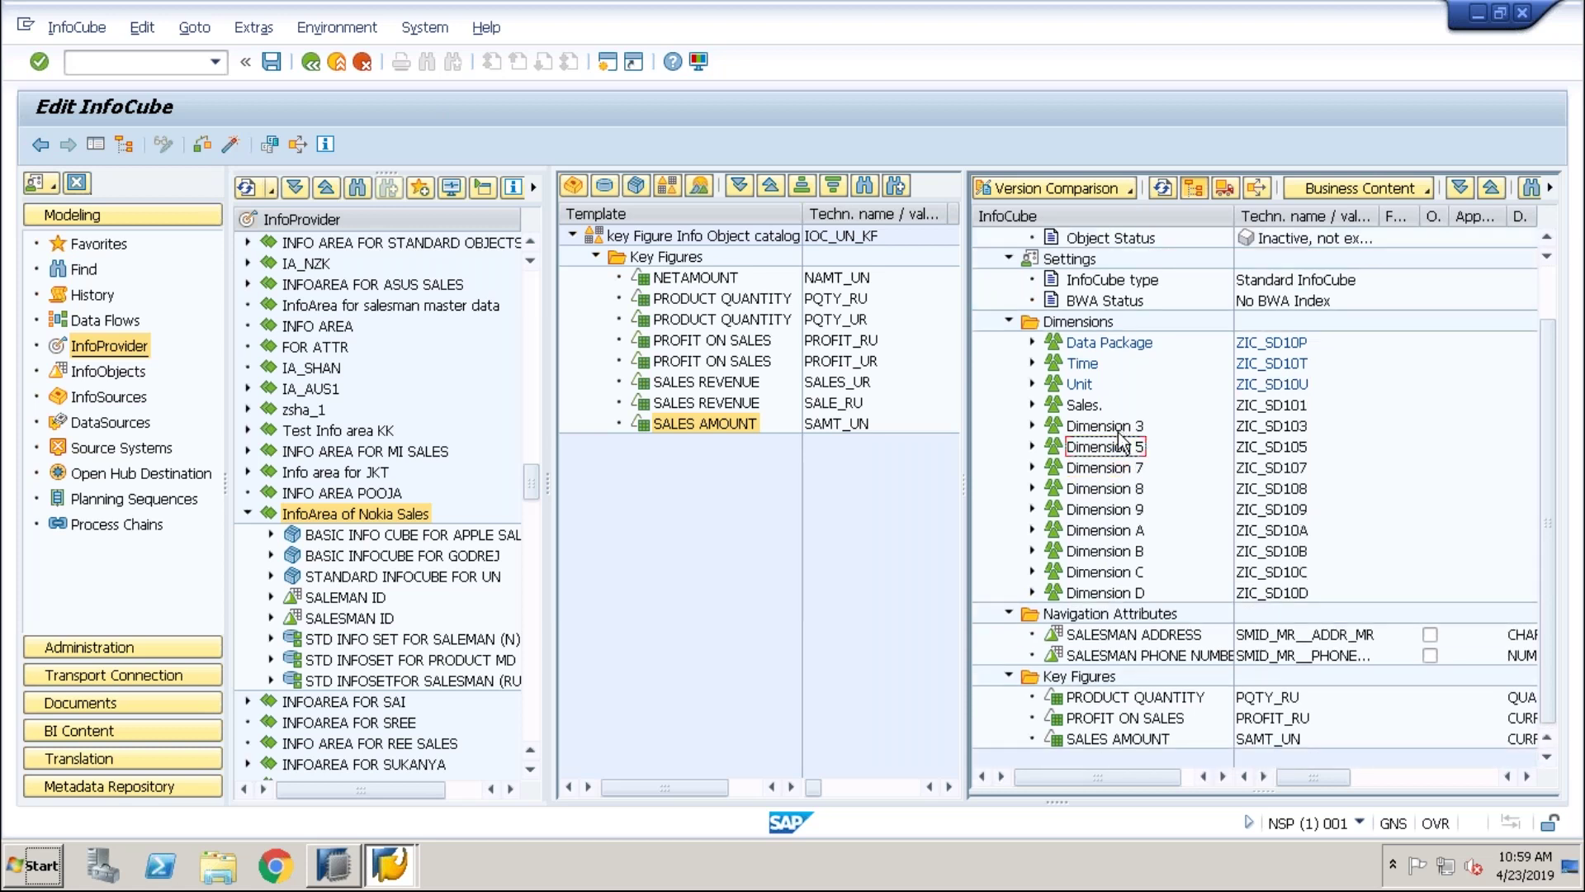
# Delete Dimension 3, Dimension 5 and Dimension 7 from the InfoCube
pyautogui.rightClick(1122, 431)
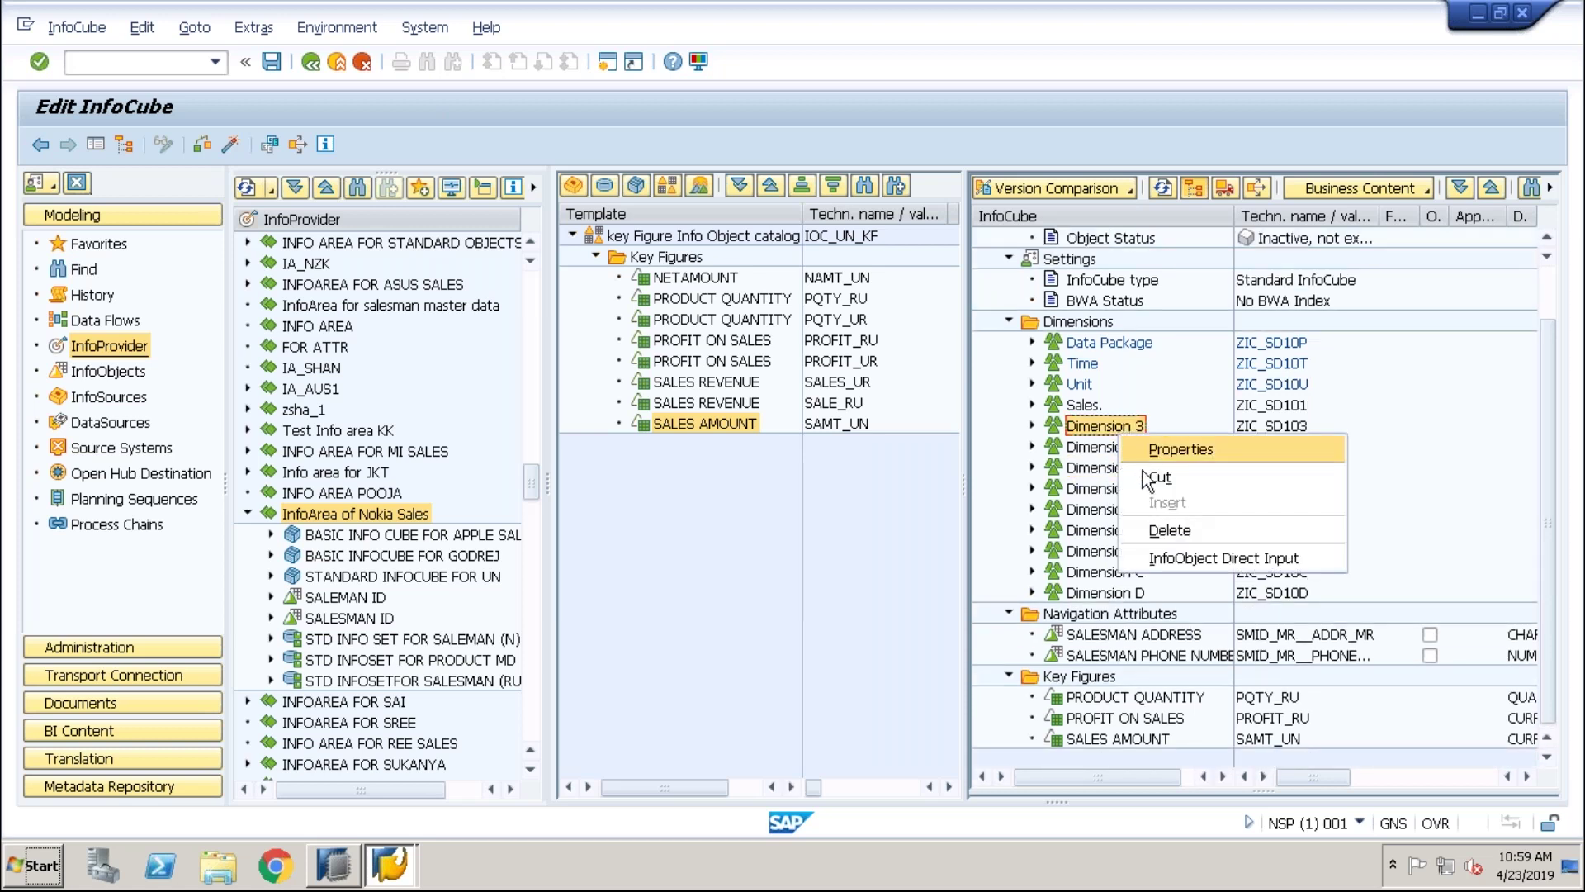
pyautogui.click(1164, 531)
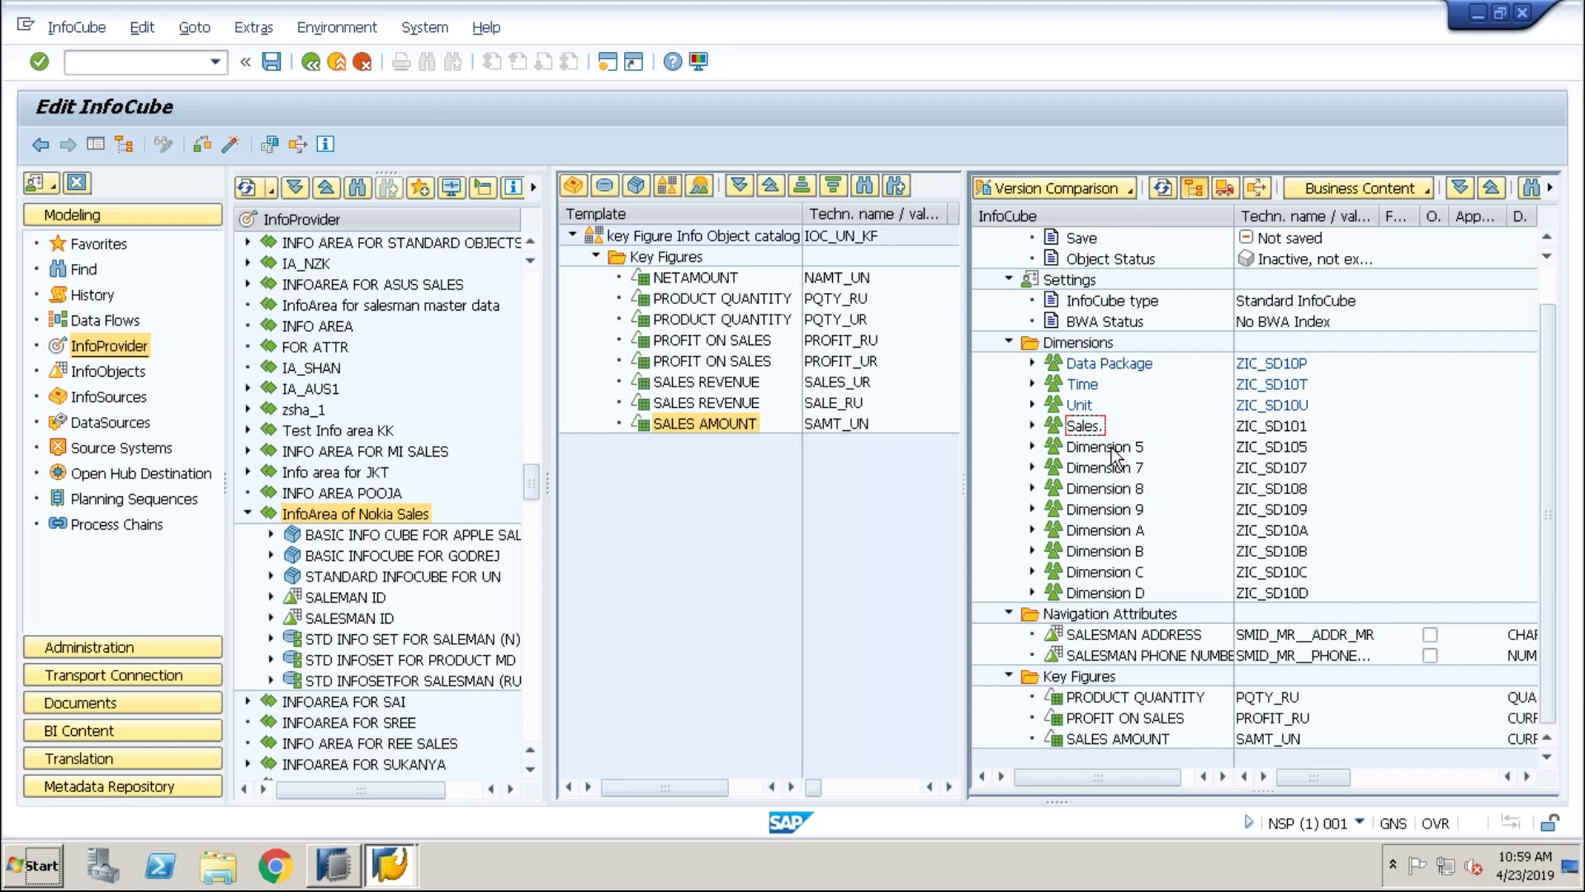
pyautogui.rightClick(1111, 448)
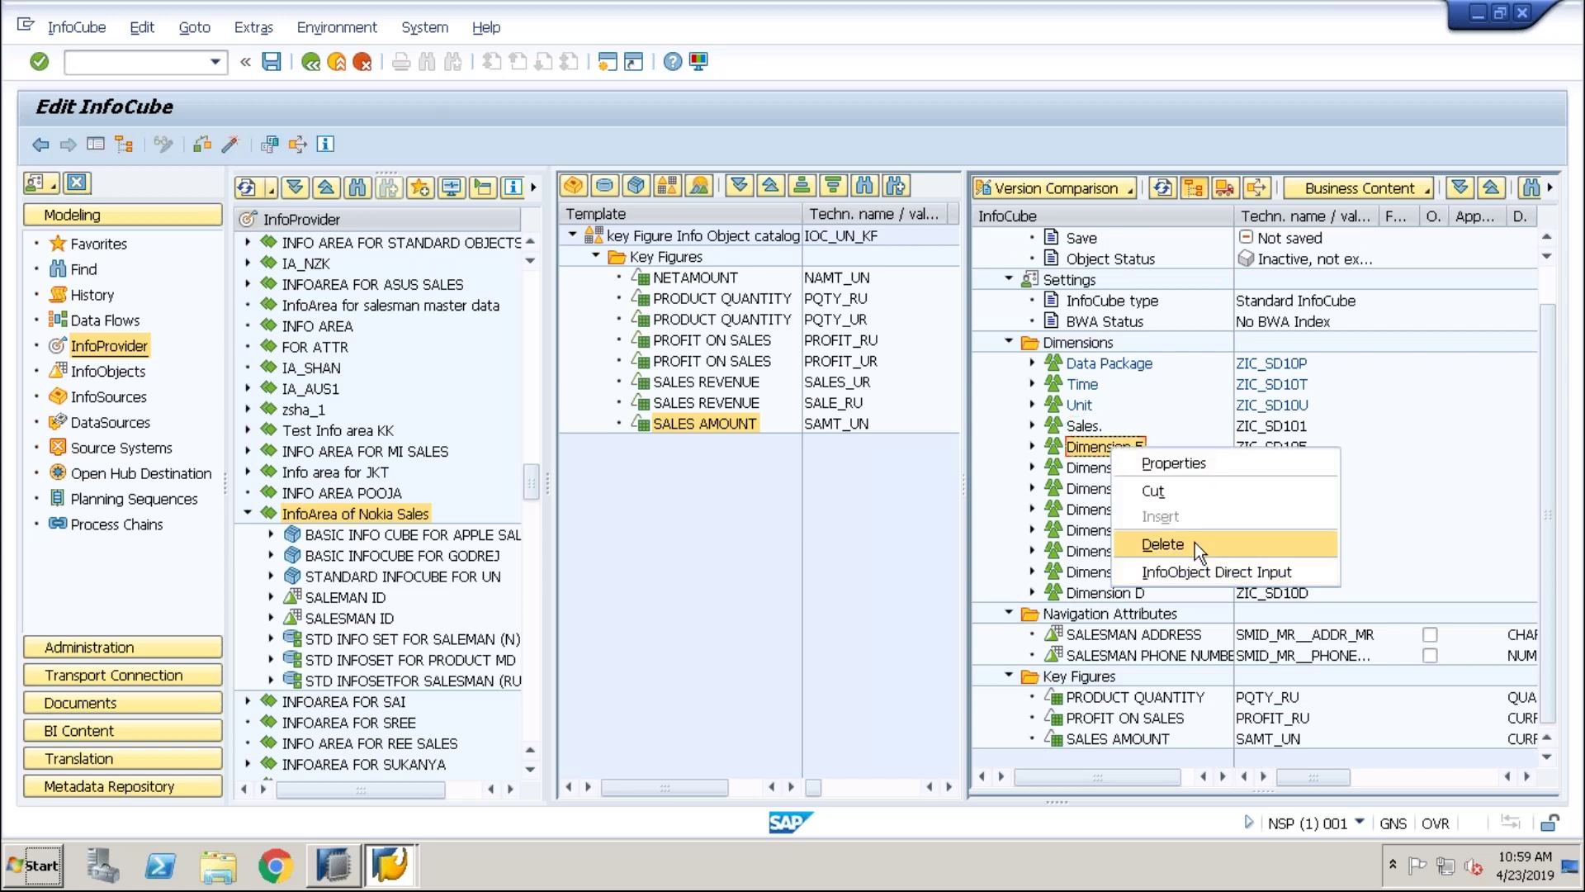
pyautogui.click(1196, 542)
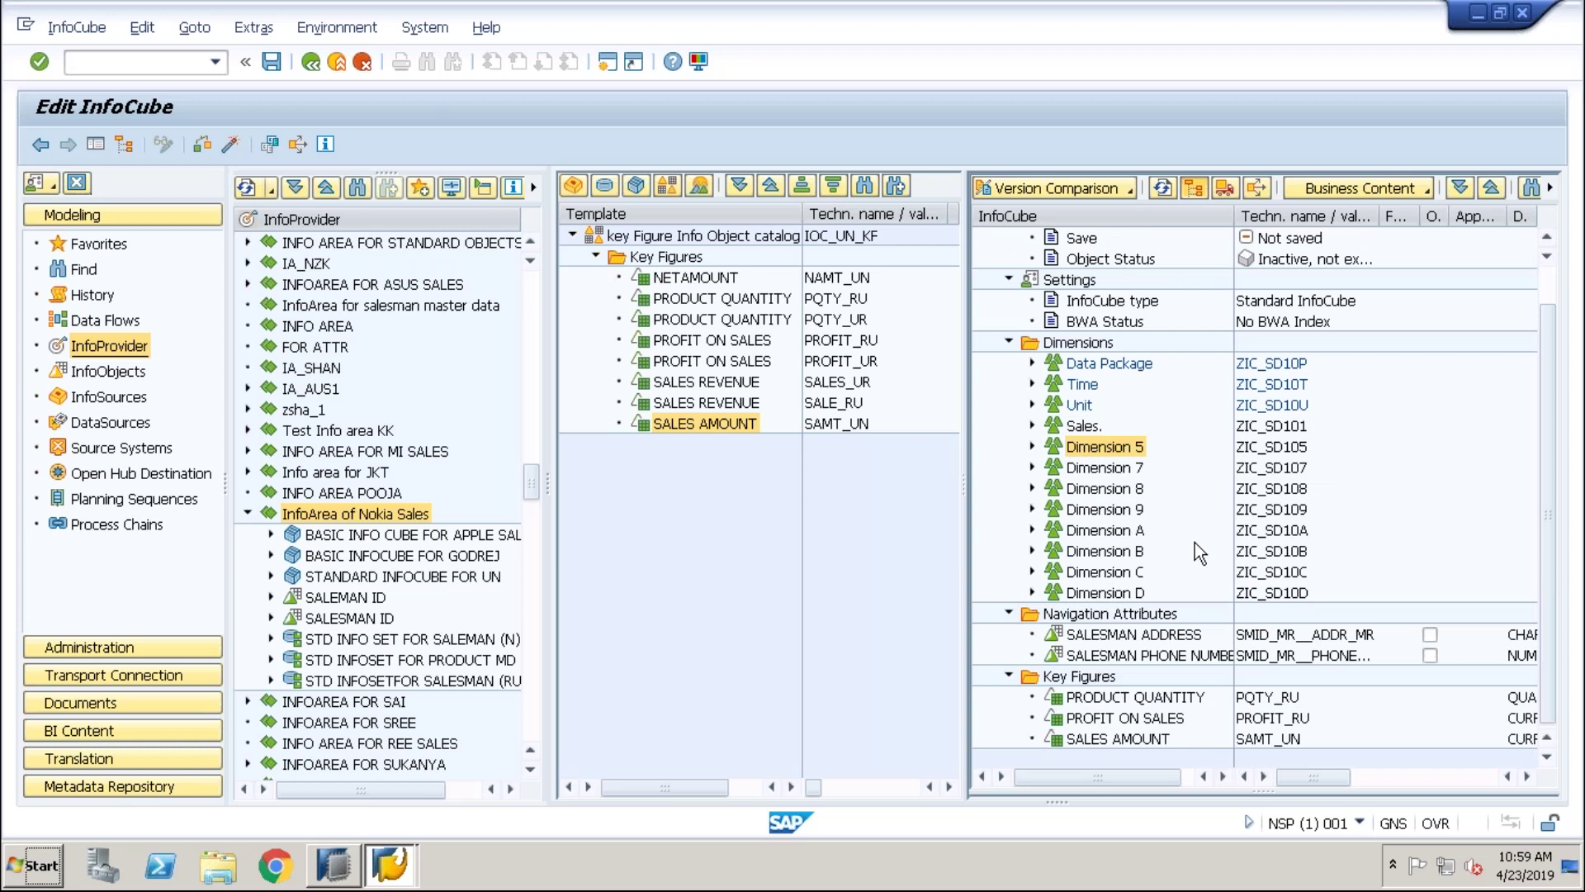
pyautogui.rightClick(1122, 476)
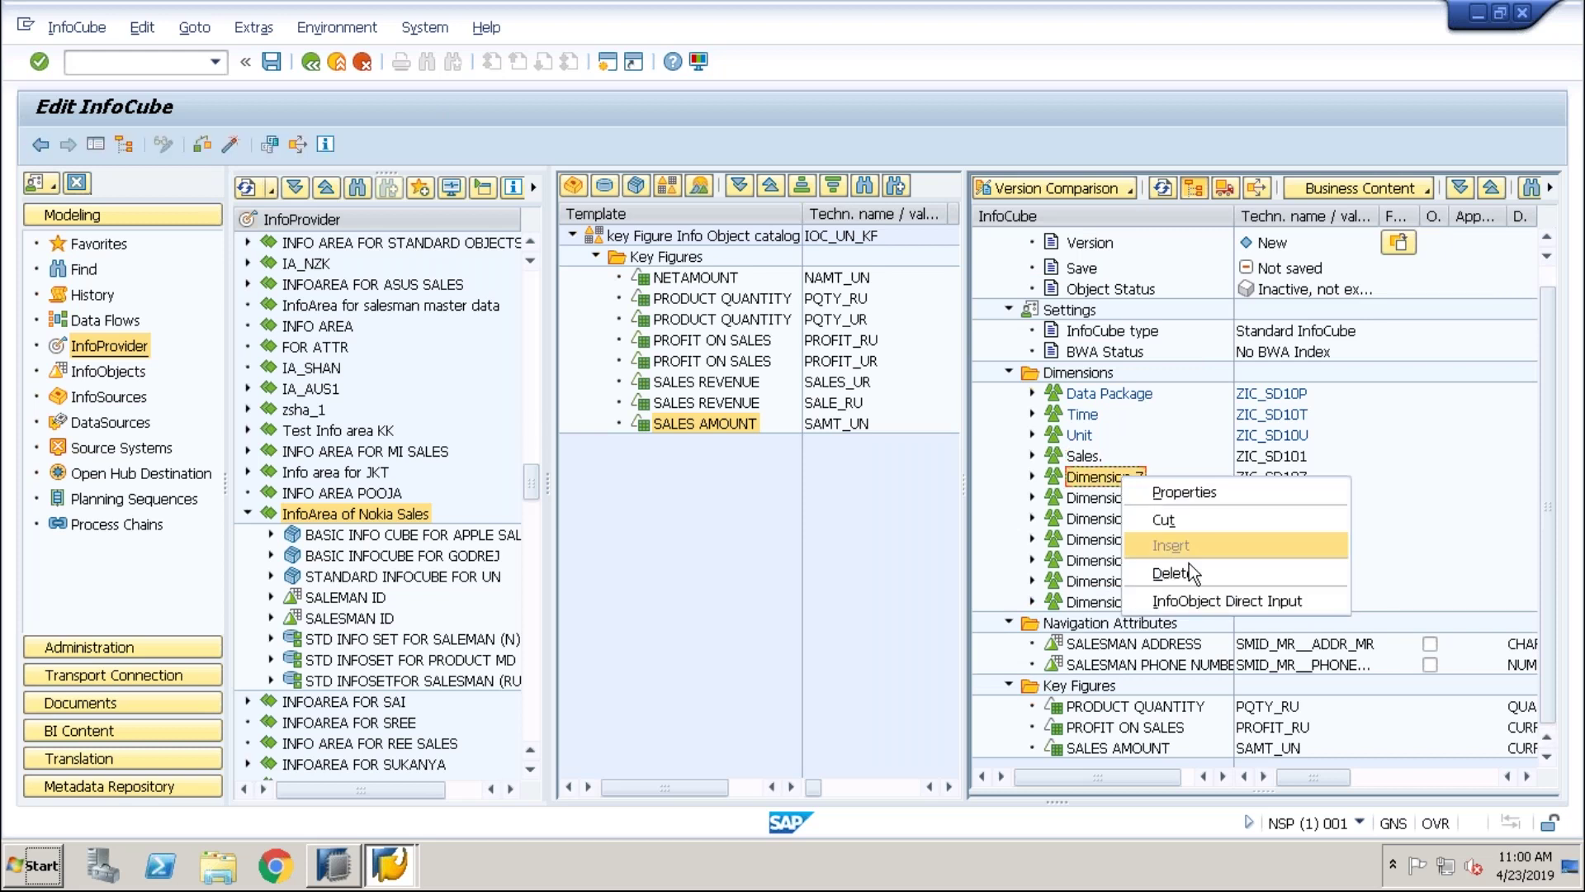
pyautogui.click(1188, 572)
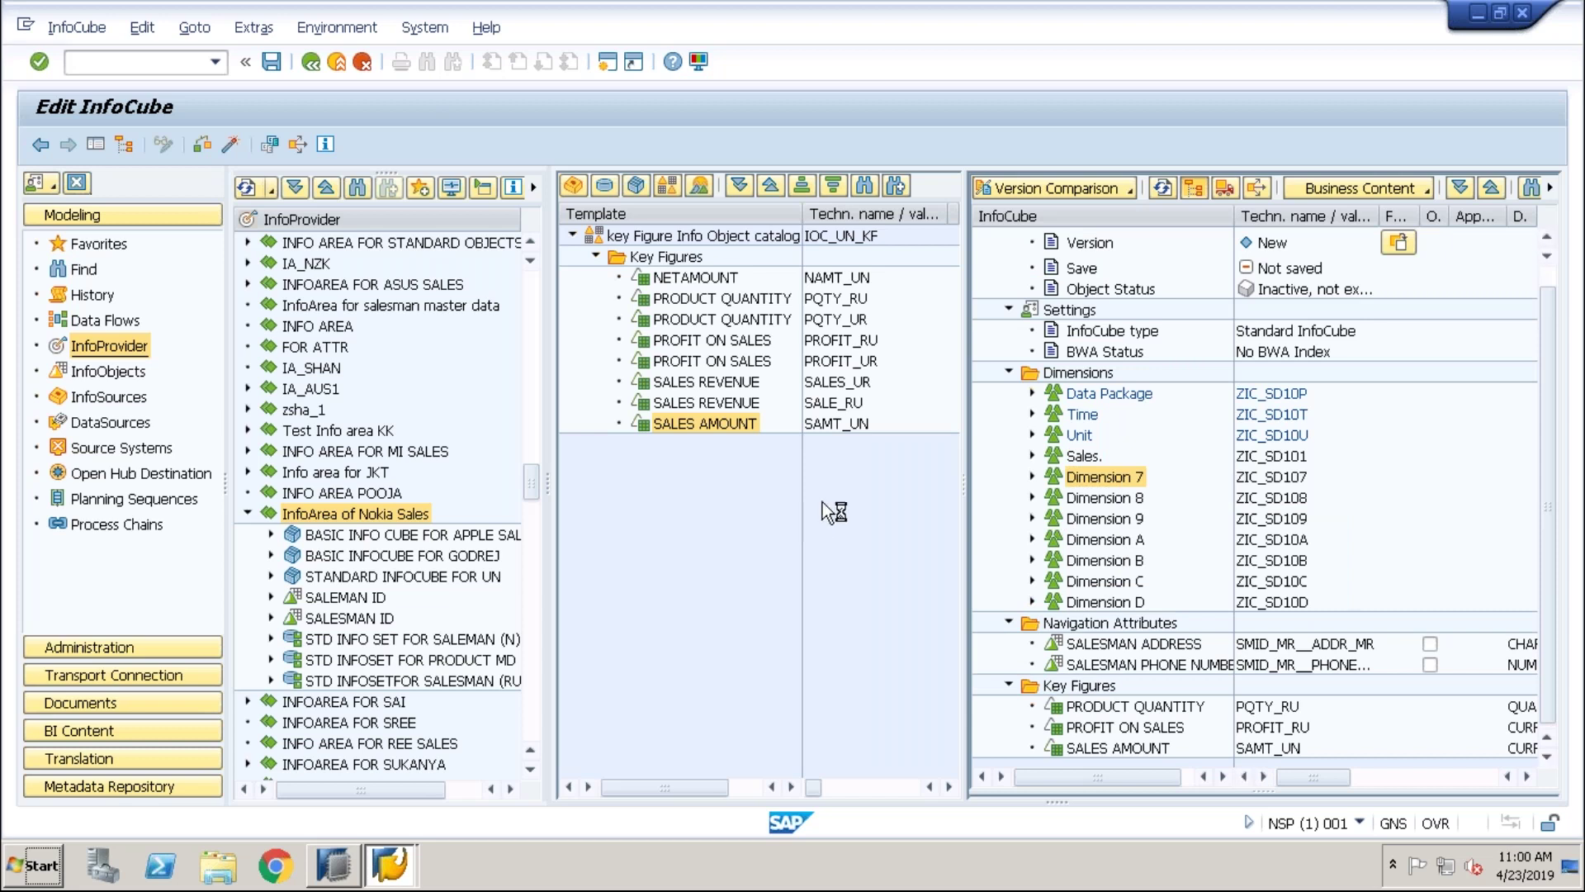
# Delete Dimension 8 and Dimension 9 from the InfoCube
pyautogui.rightClick(1091, 499)
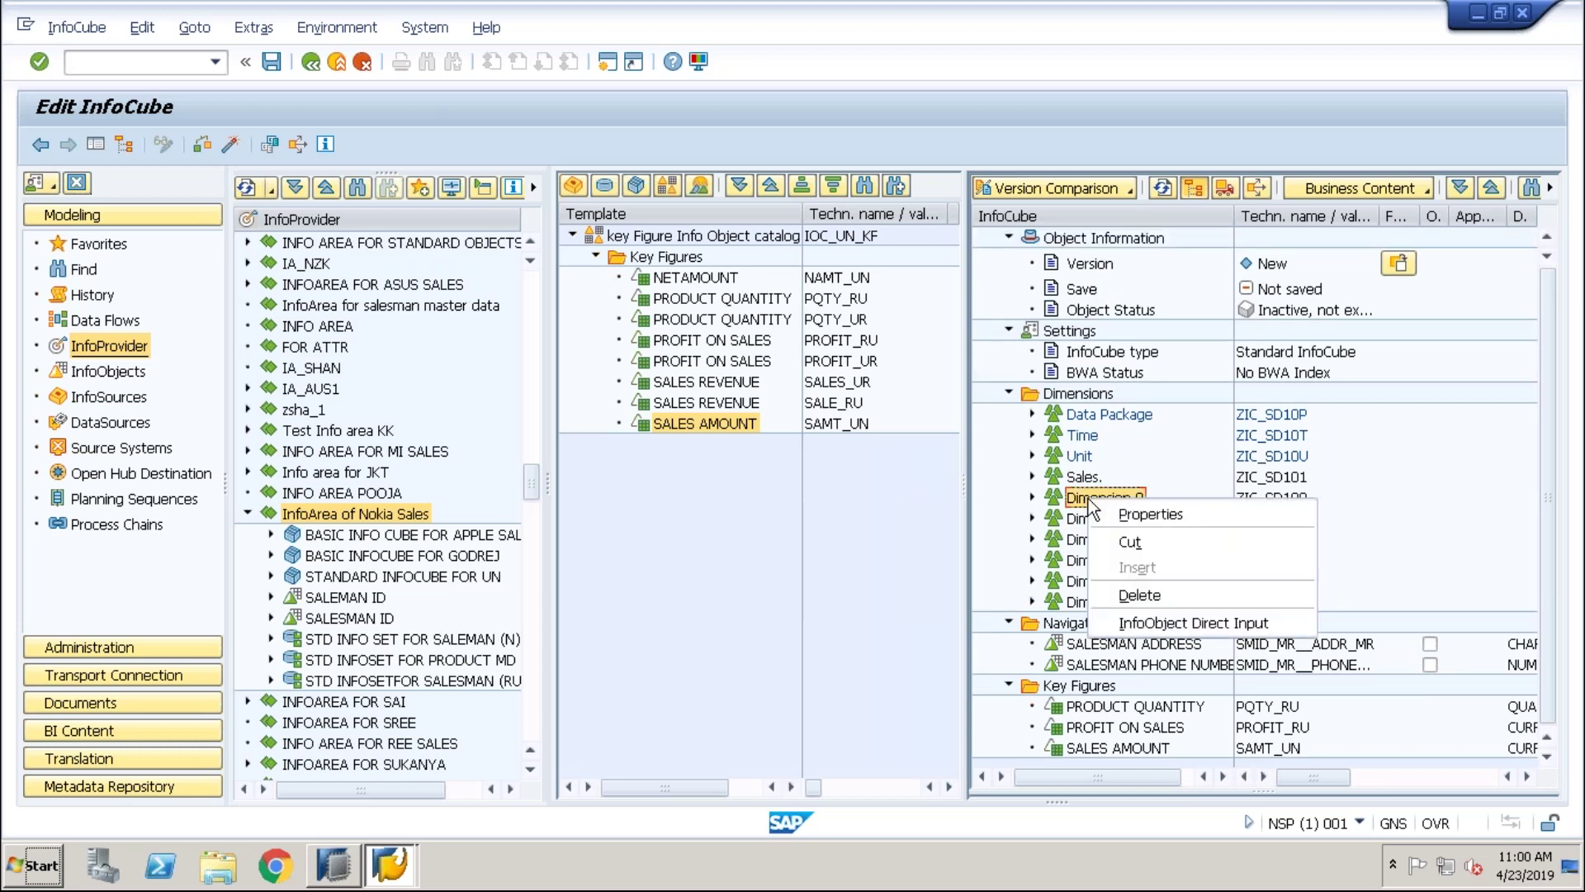
pyautogui.click(1147, 593)
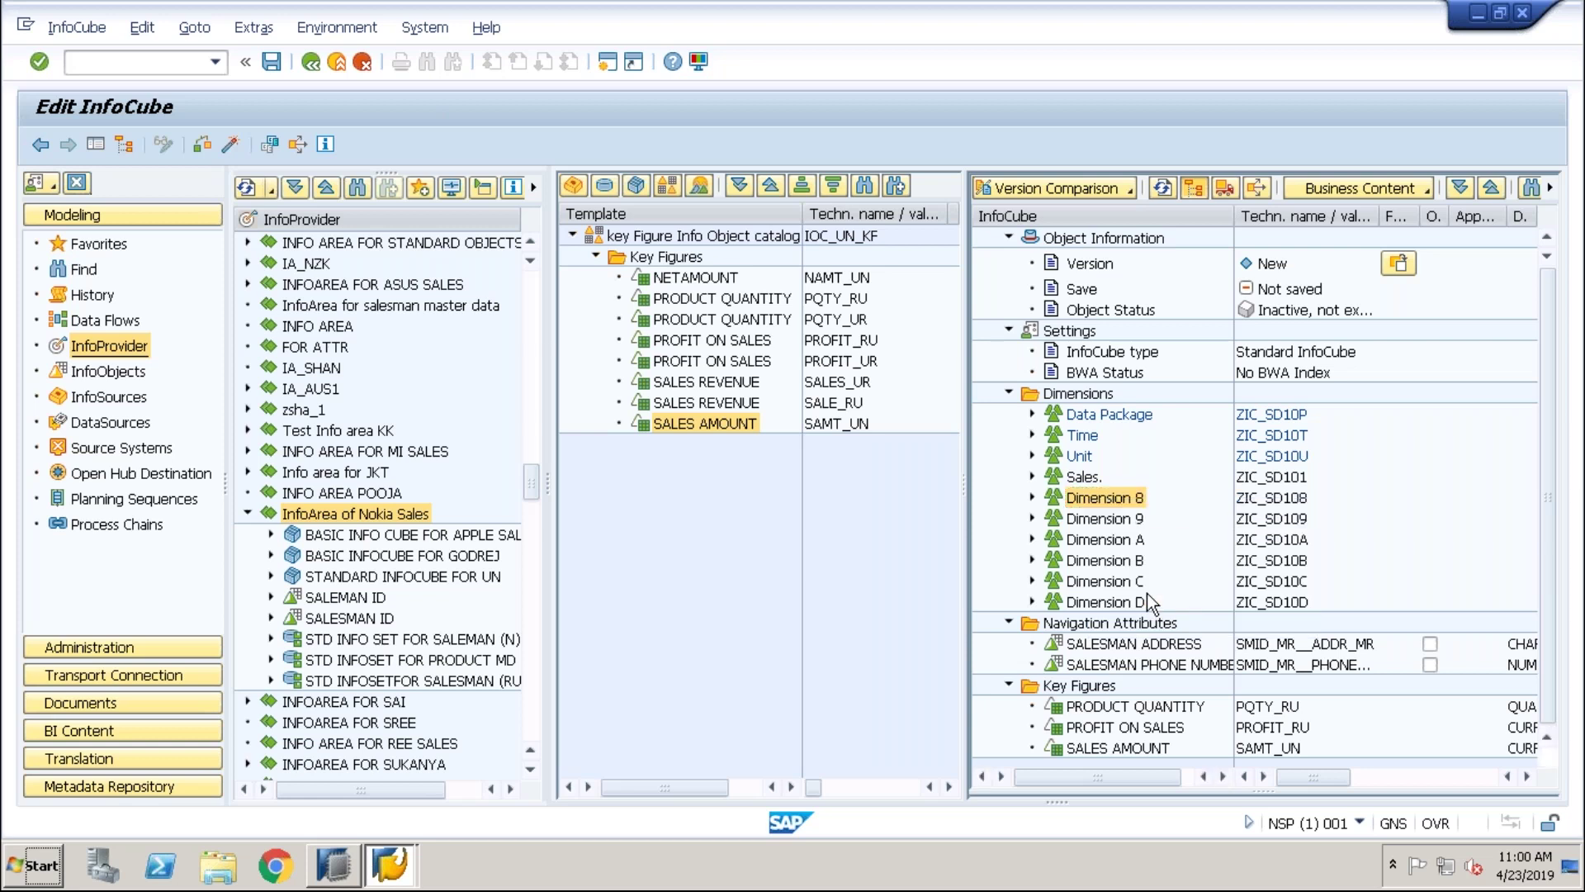
pyautogui.rightClick(1116, 529)
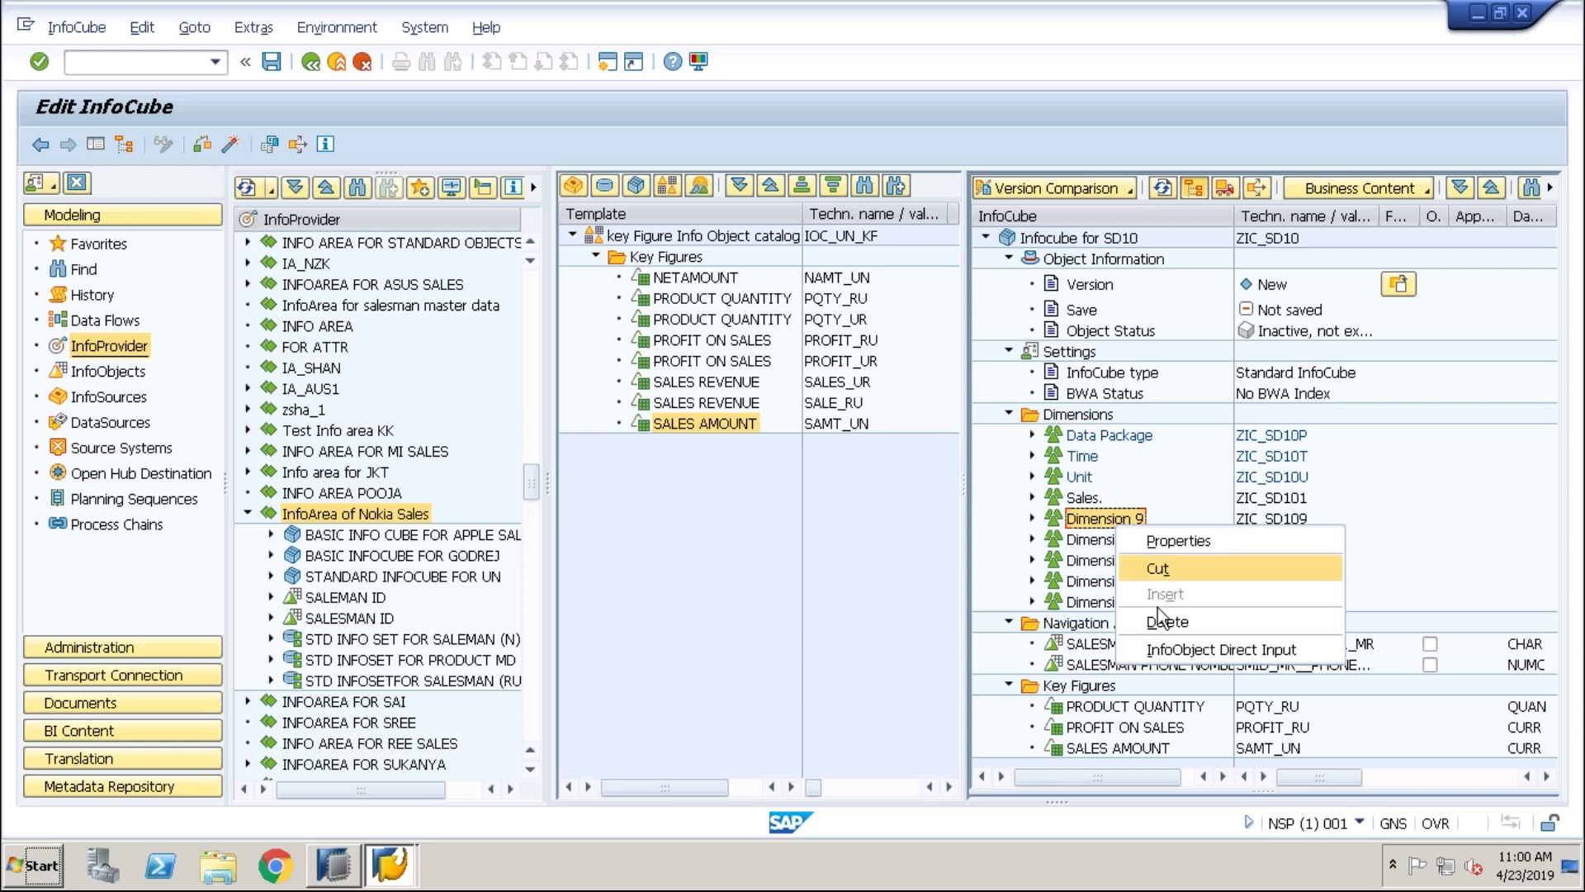
pyautogui.click(1166, 621)
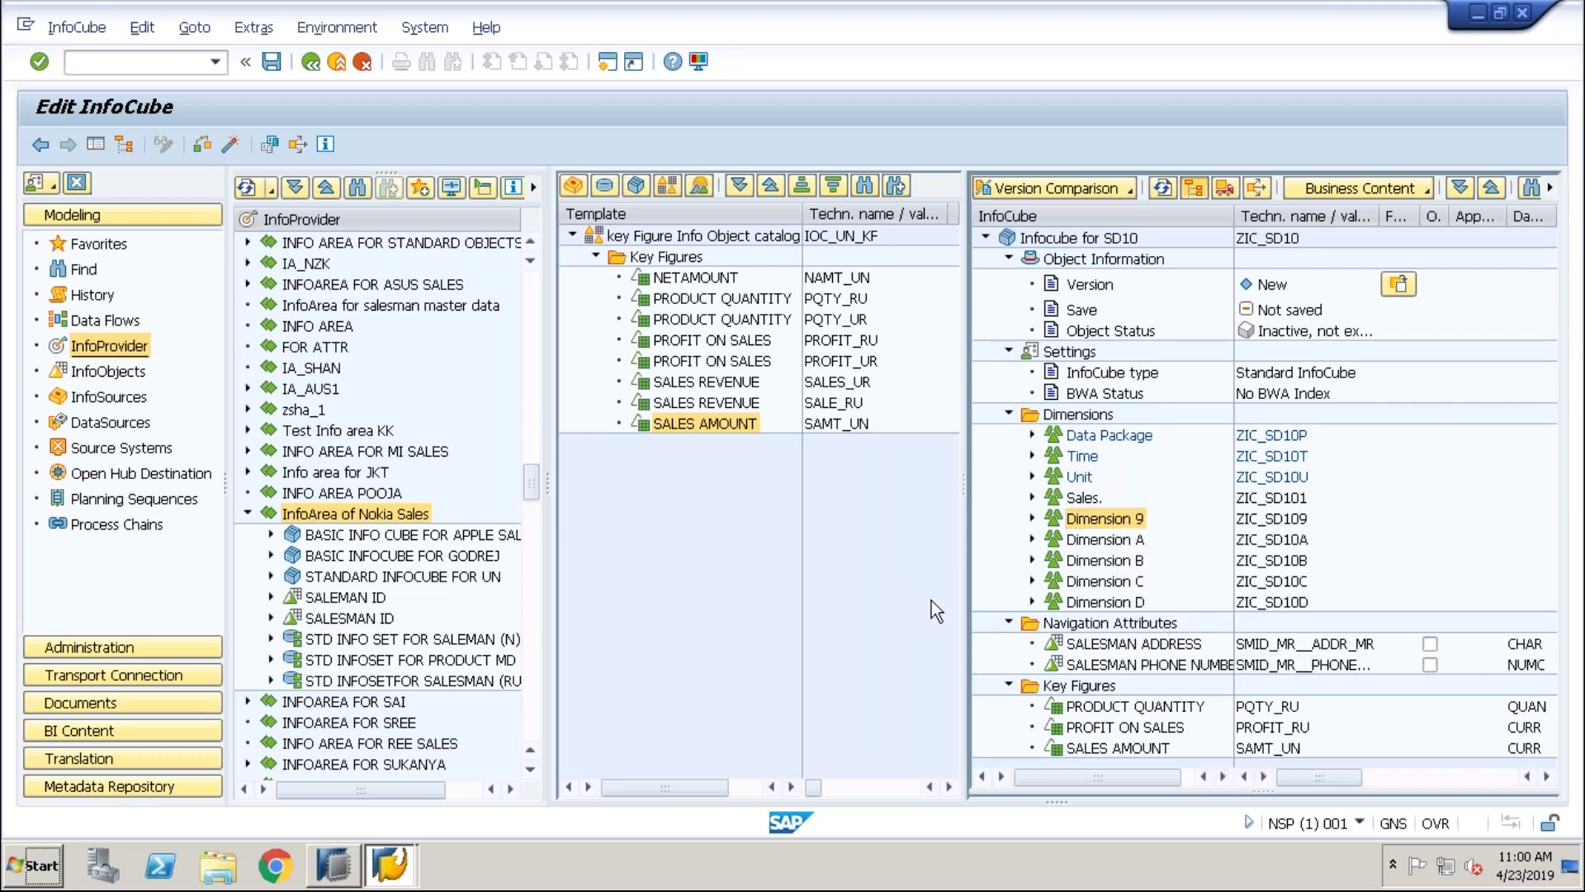
pyautogui.press('Delete')
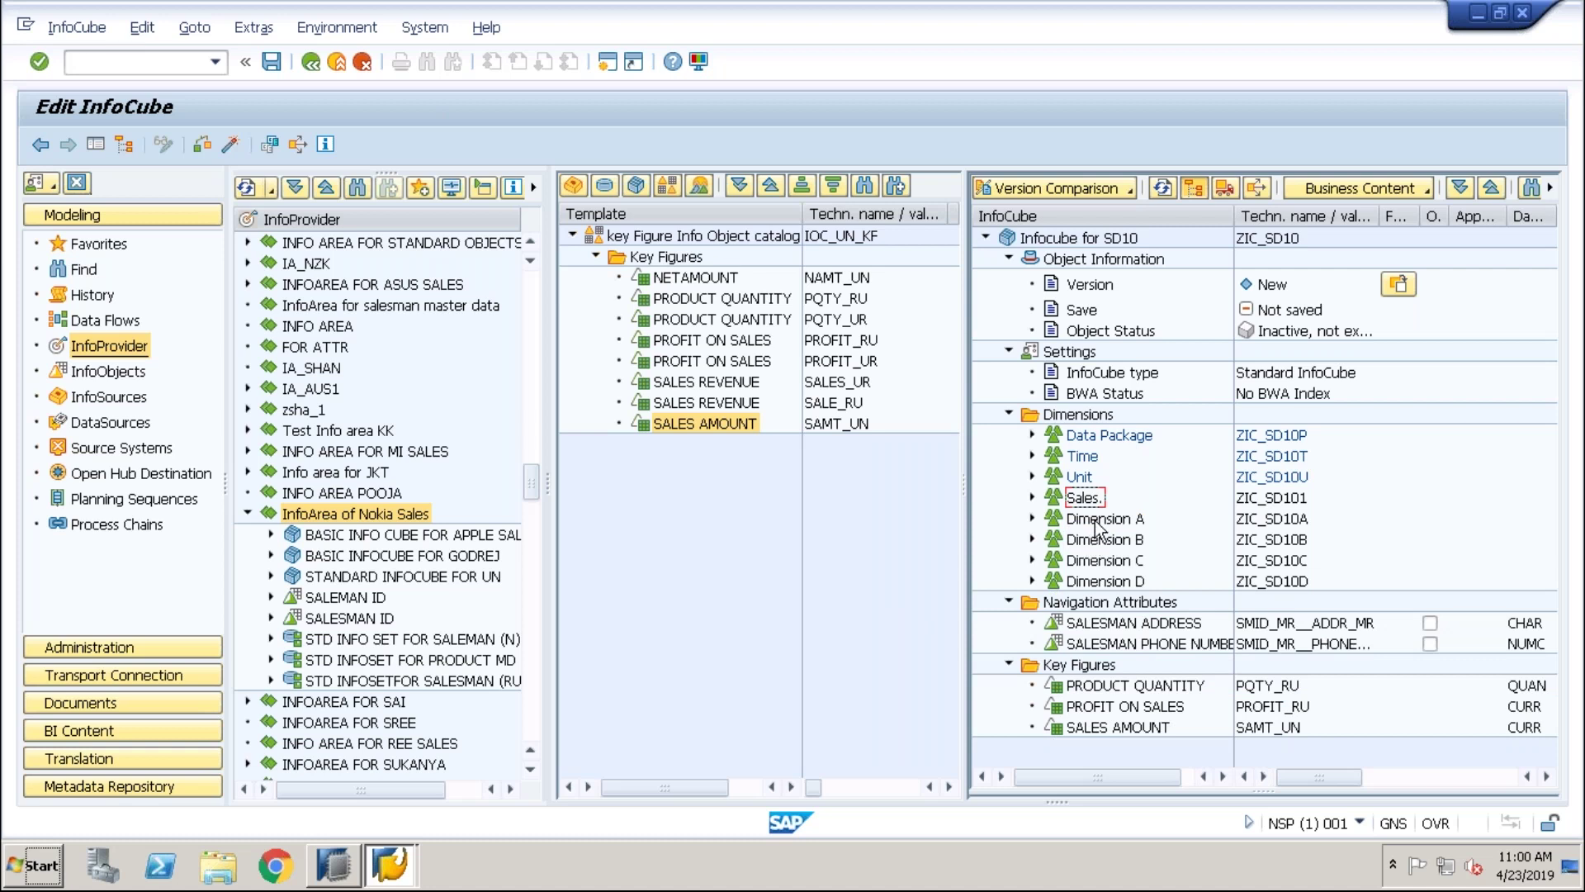
# Select Dimensions A, B, C and D together and delete Dimension C from within the selection
pyautogui.click(1097, 520)
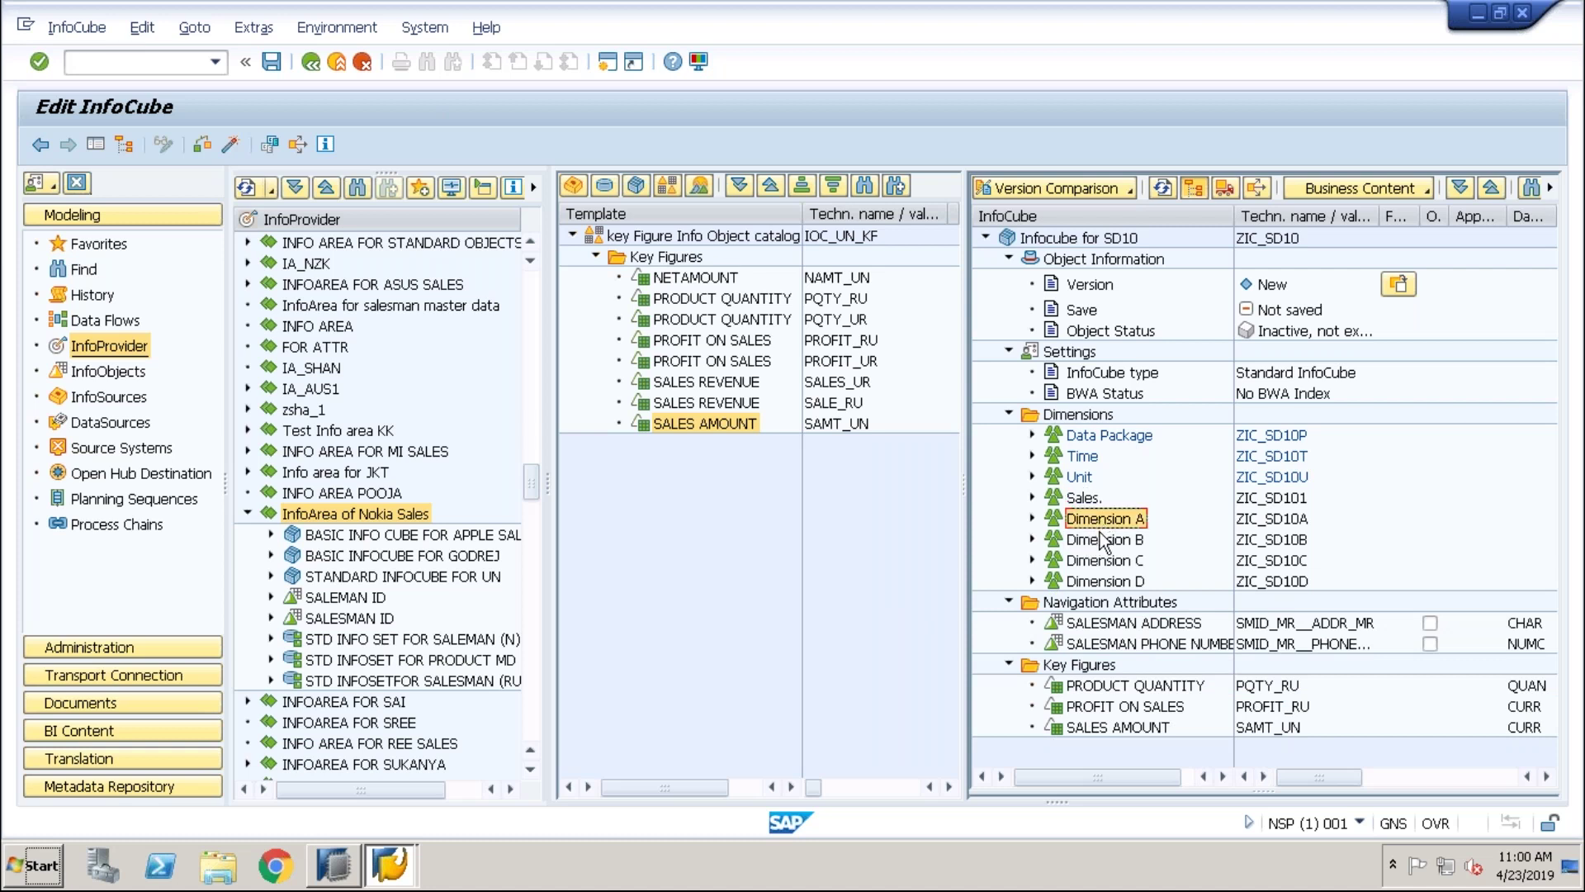
pyautogui.keyDown('ctrl'); pyautogui.click(1103, 541); pyautogui.keyUp('ctrl')
pyautogui.keyDown('ctrl'); pyautogui.click(1098, 562); pyautogui.keyUp('ctrl')
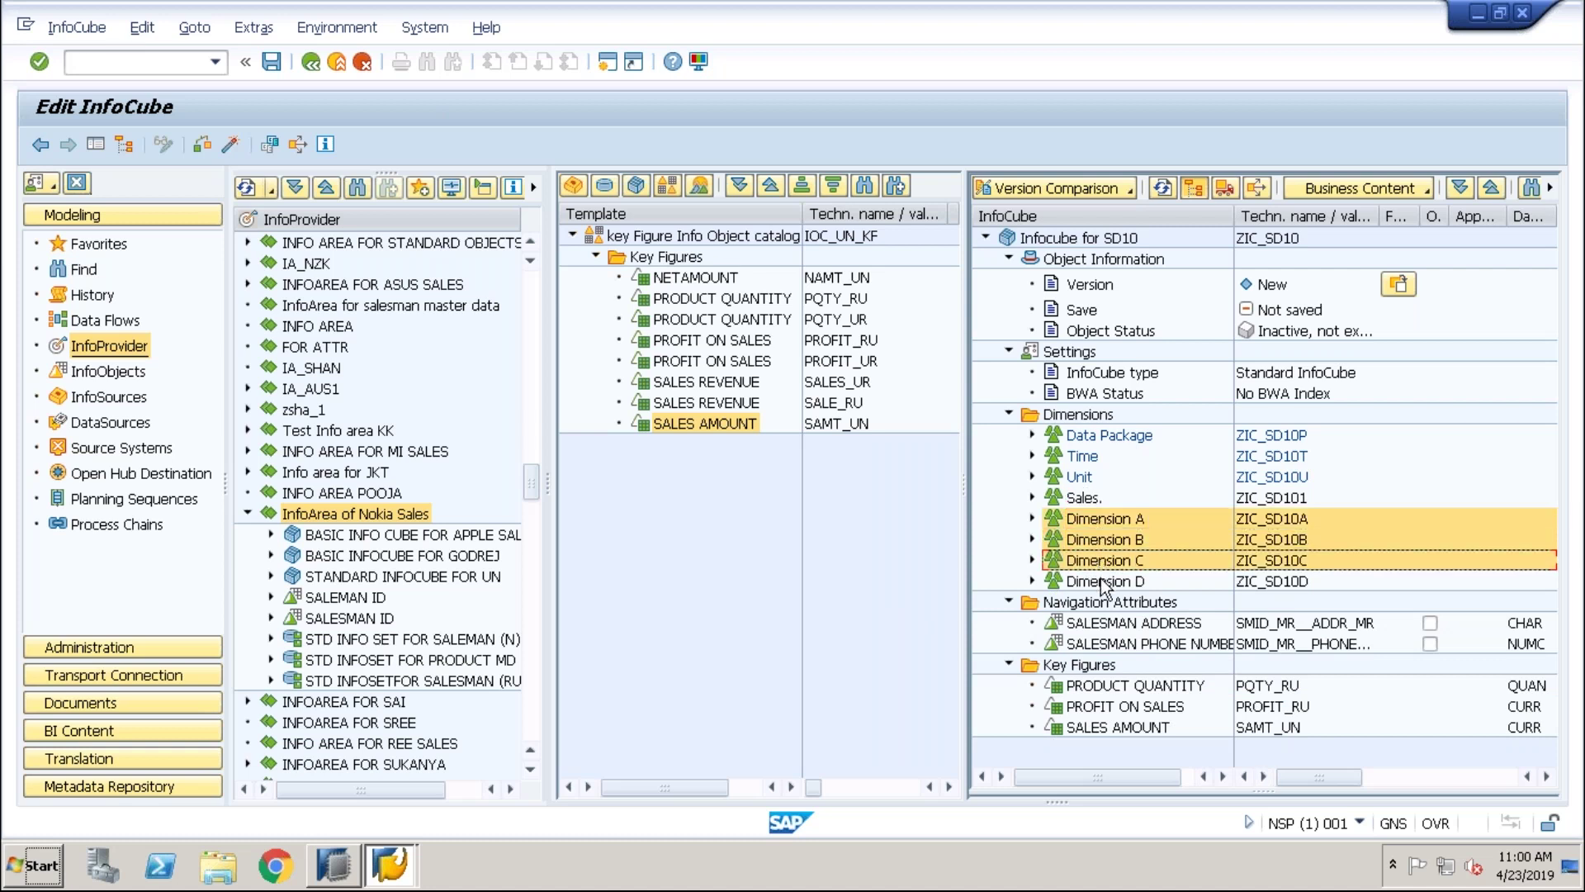
pyautogui.keyDown('ctrl'); pyautogui.click(1105, 582); pyautogui.keyUp('ctrl')
pyautogui.rightClick(1108, 561)
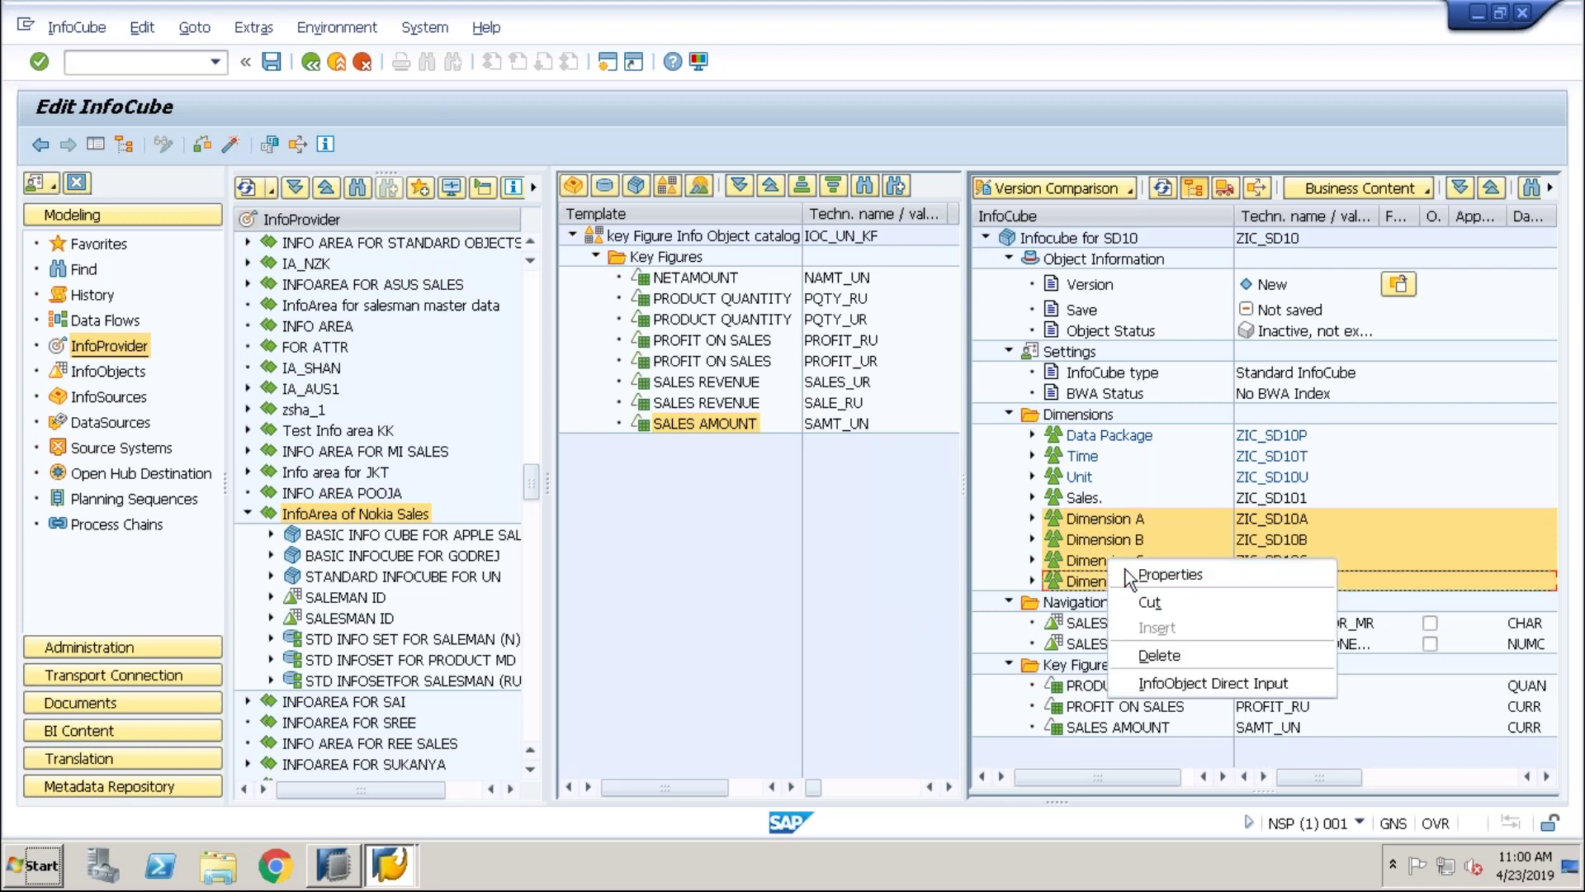
pyautogui.click(1156, 656)
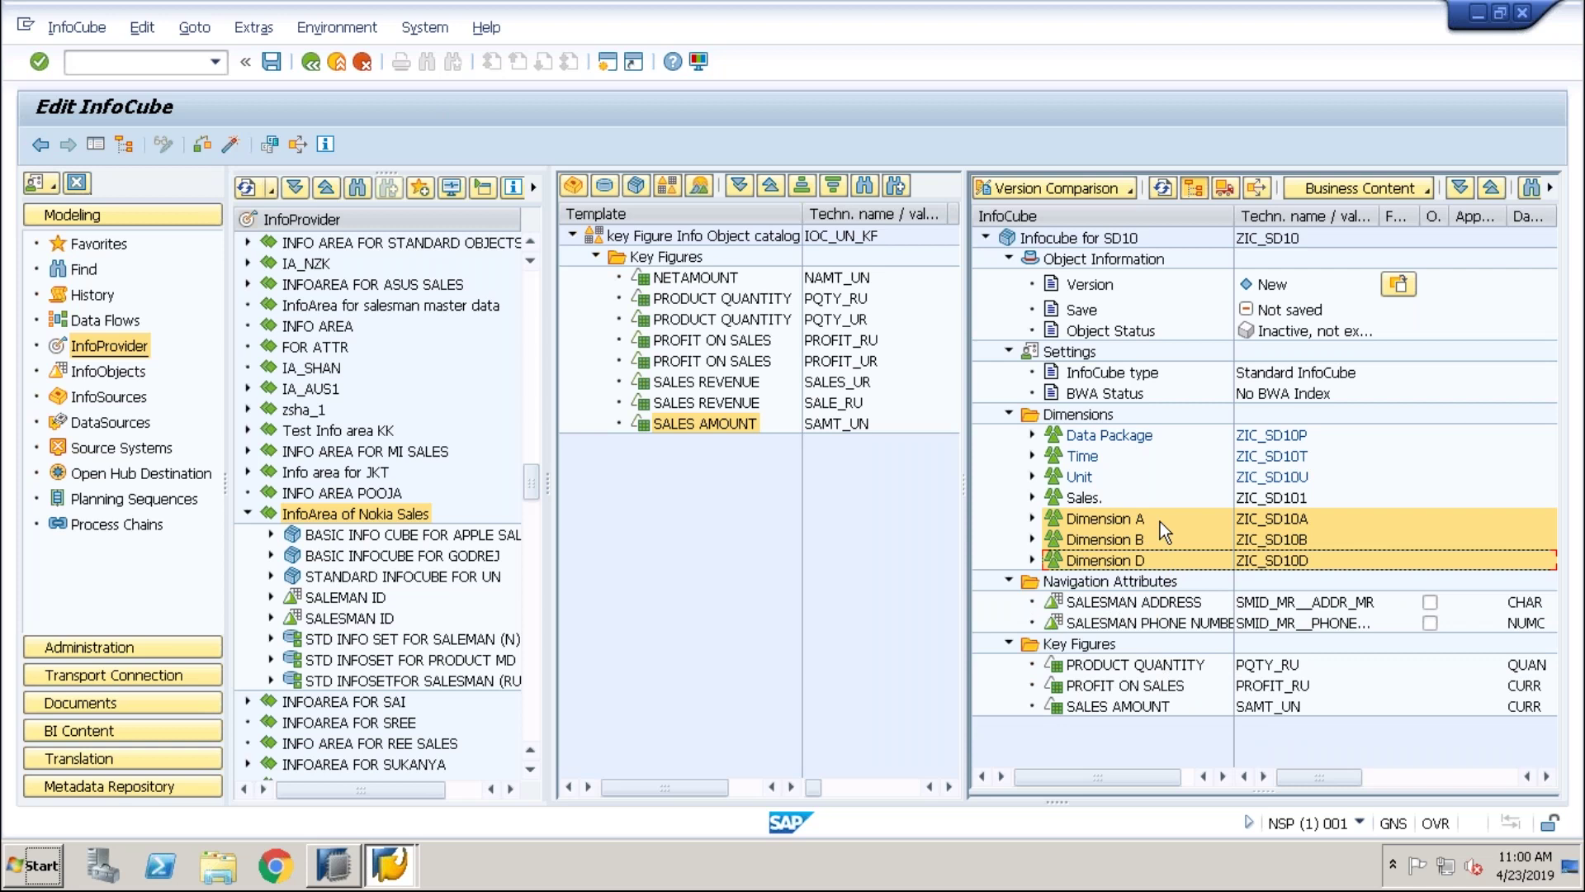
# Delete the remaining unused dimensions A, B and D one after another
pyautogui.rightClick(1116, 518)
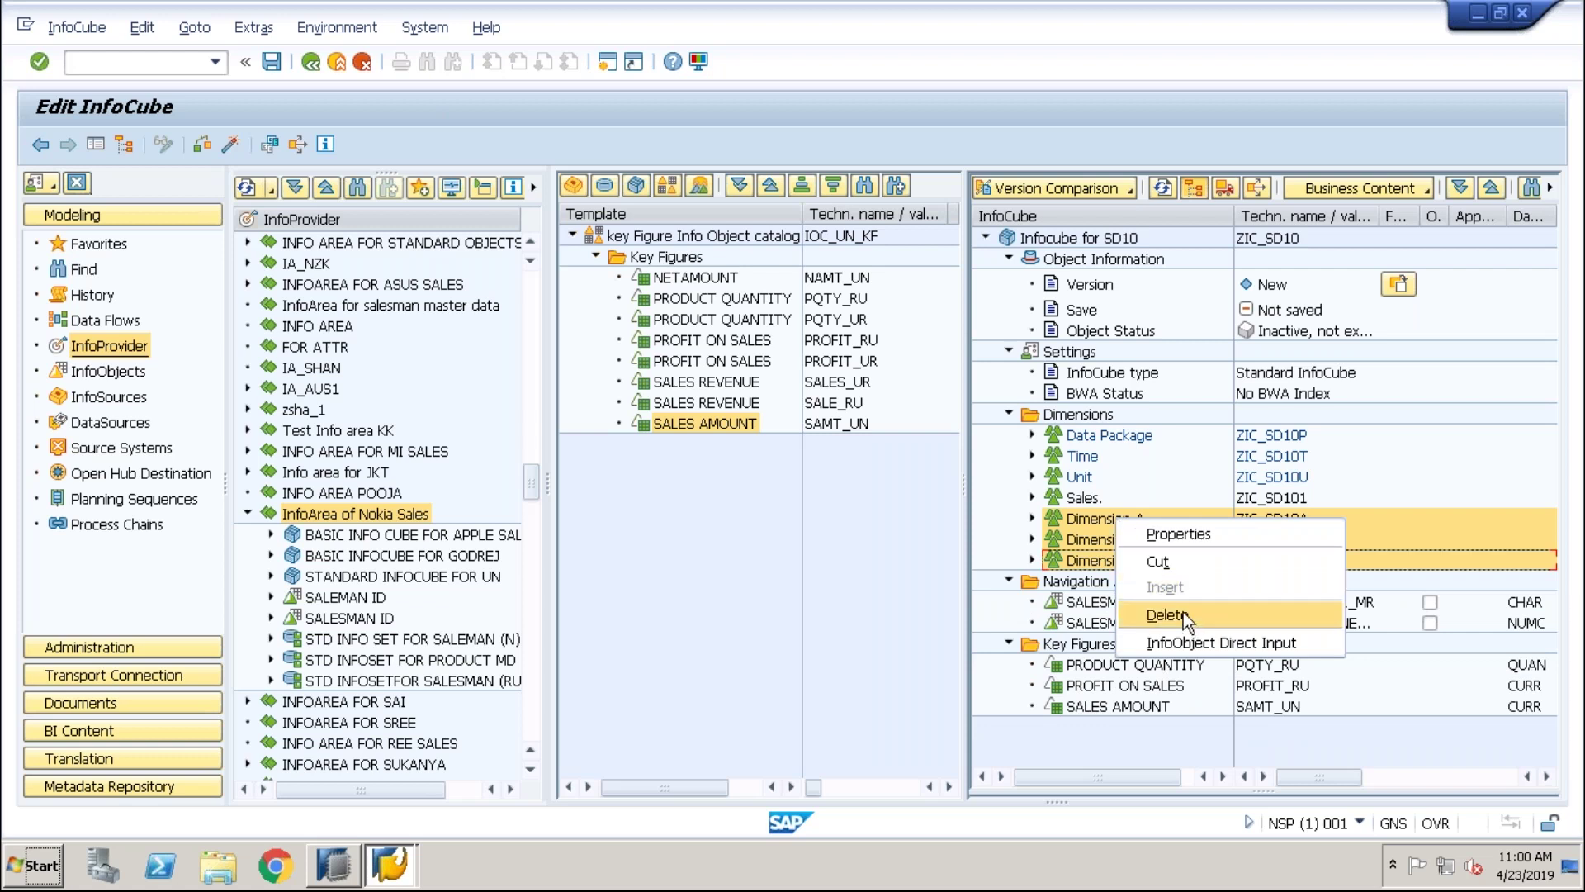
pyautogui.click(1182, 612)
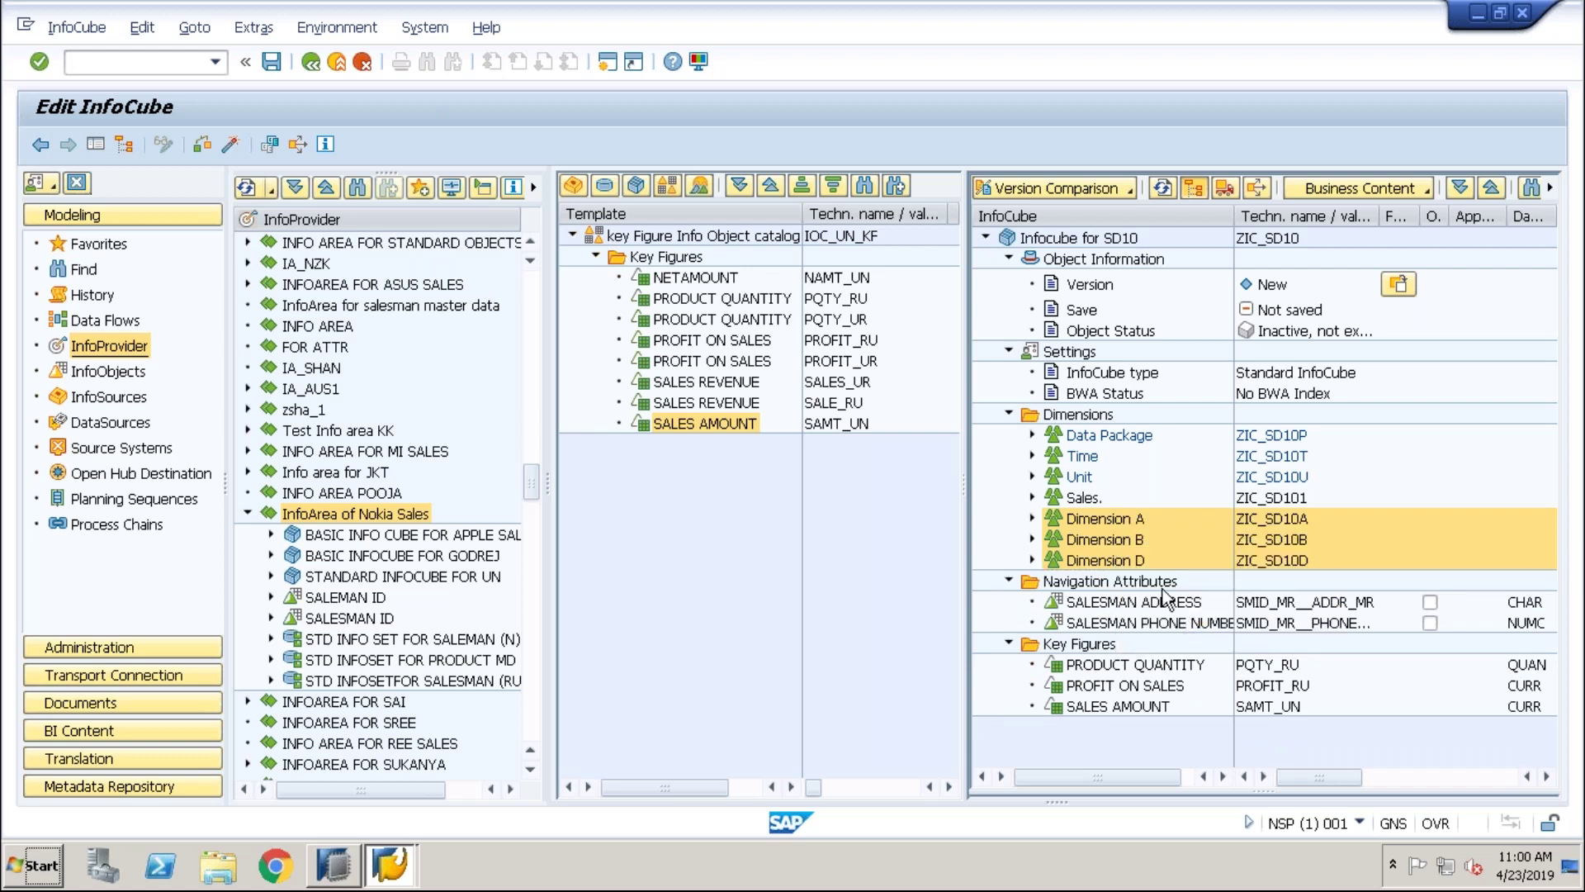
pyautogui.rightClick(1117, 524)
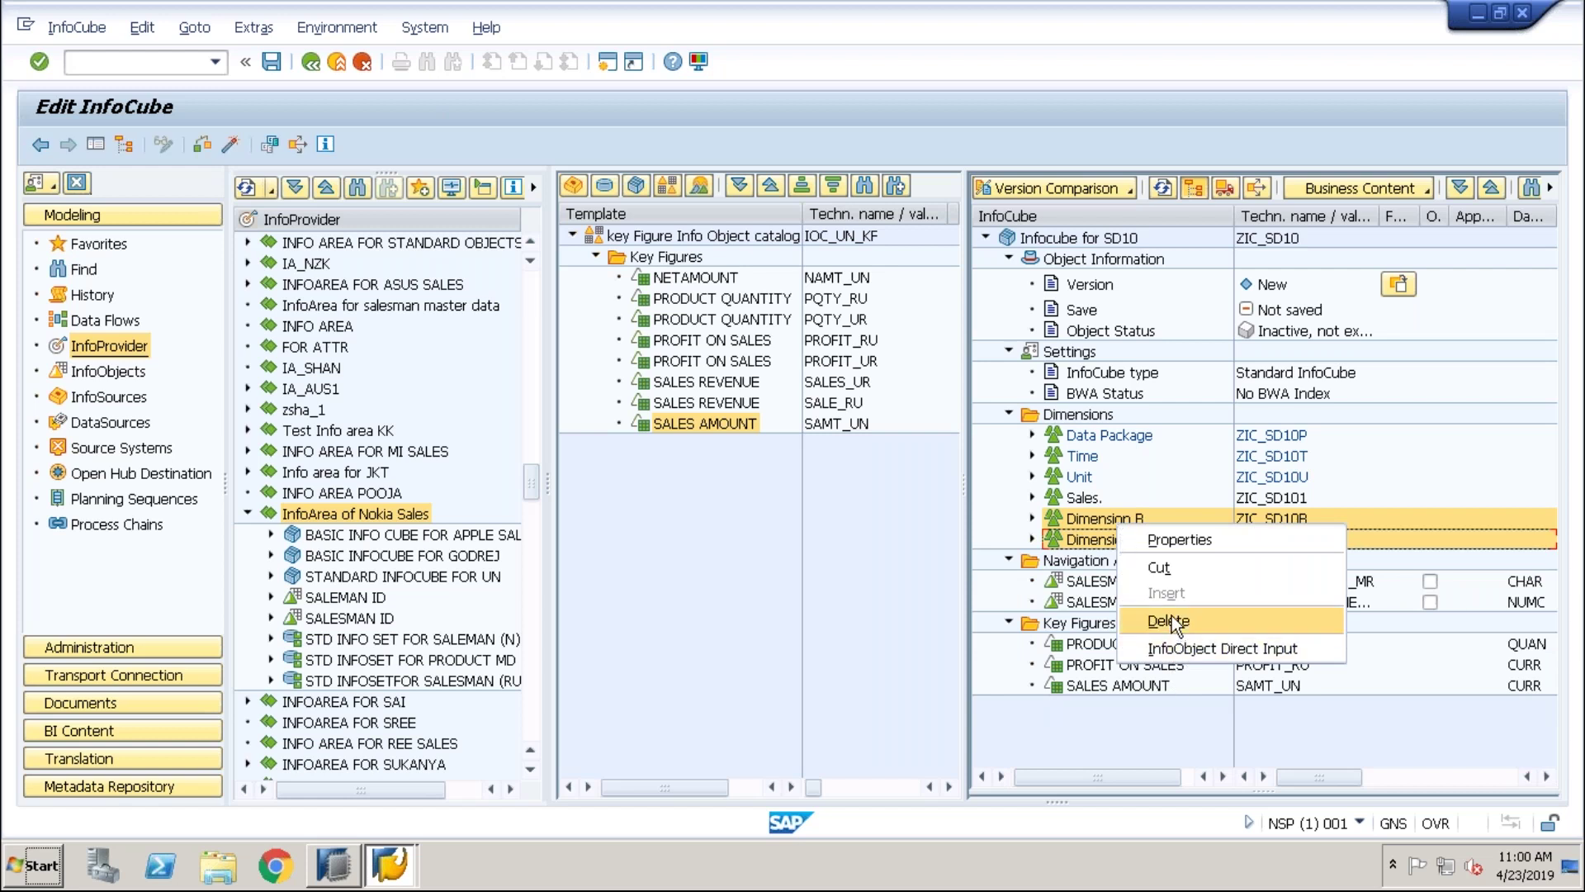
pyautogui.click(1172, 620)
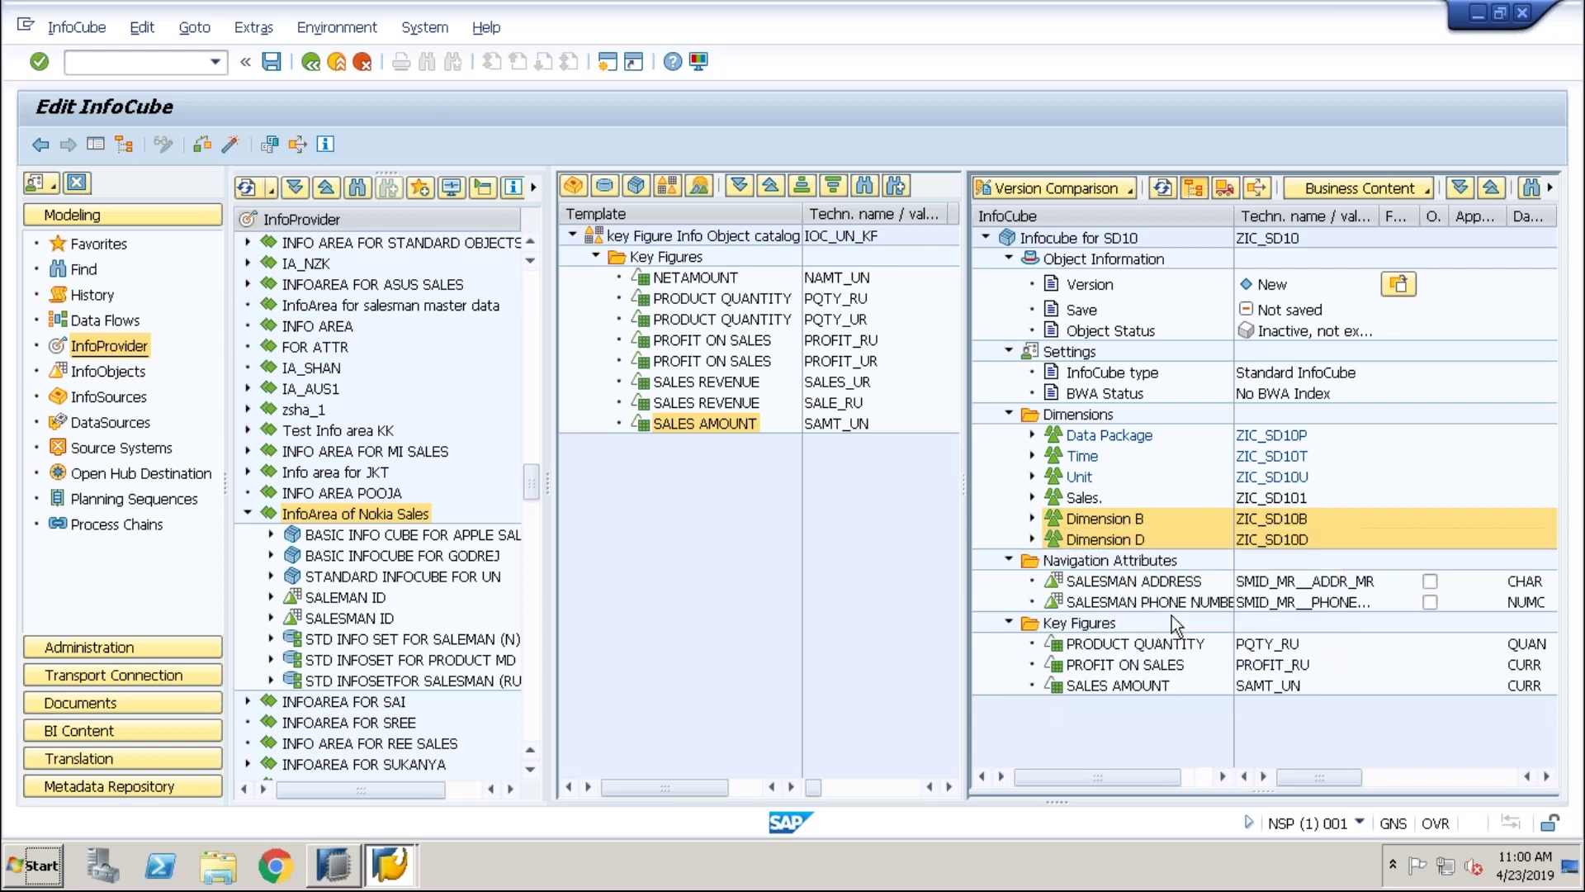
pyautogui.click(1130, 516)
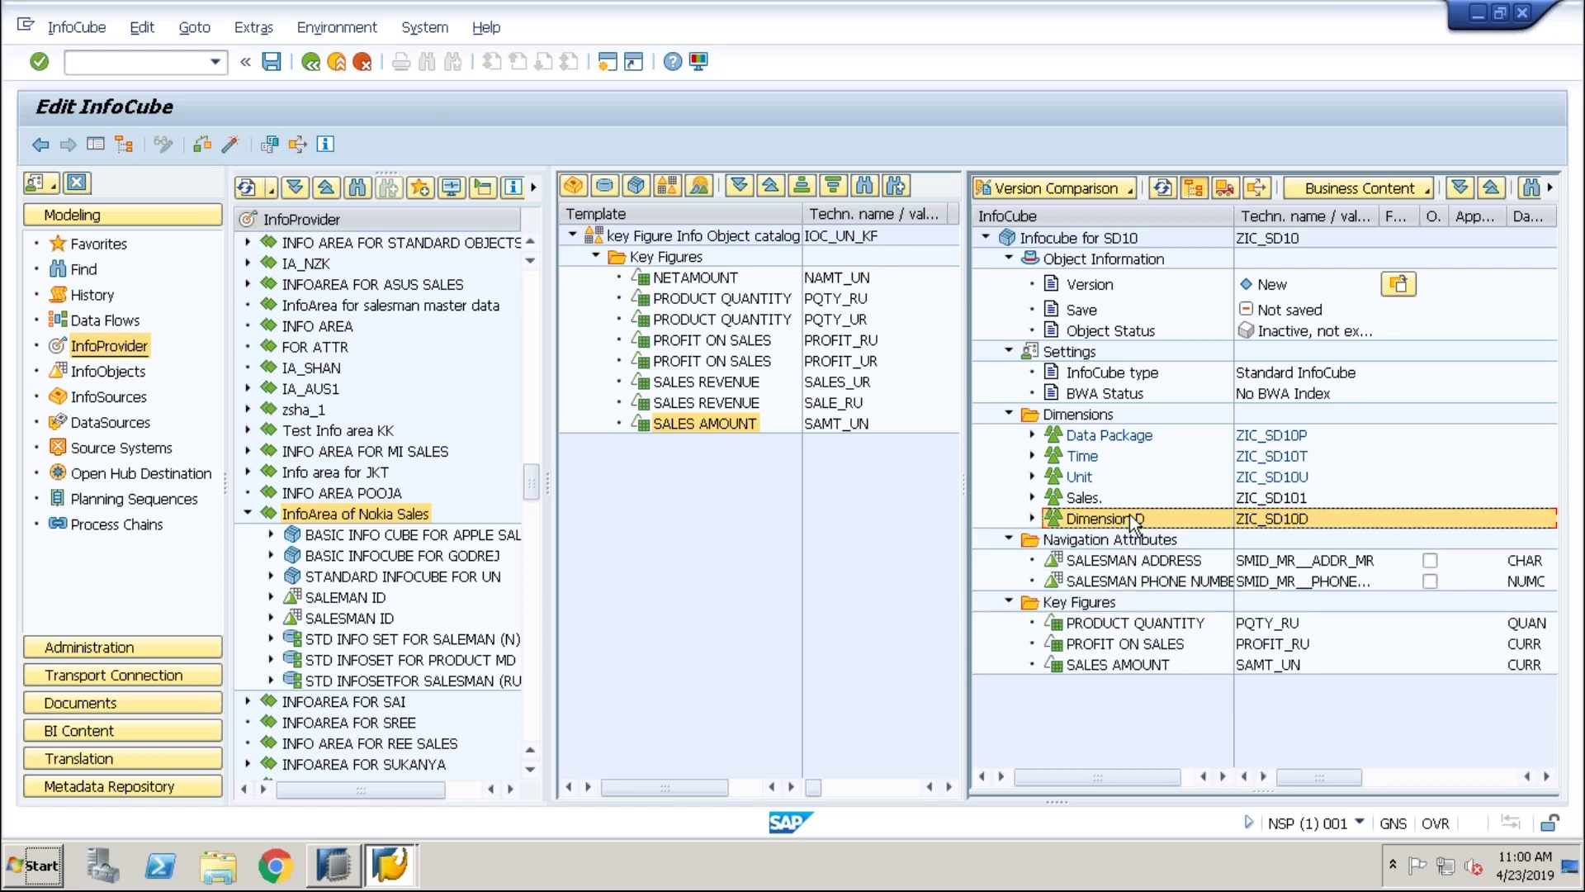
pyautogui.rightClick(1131, 518)
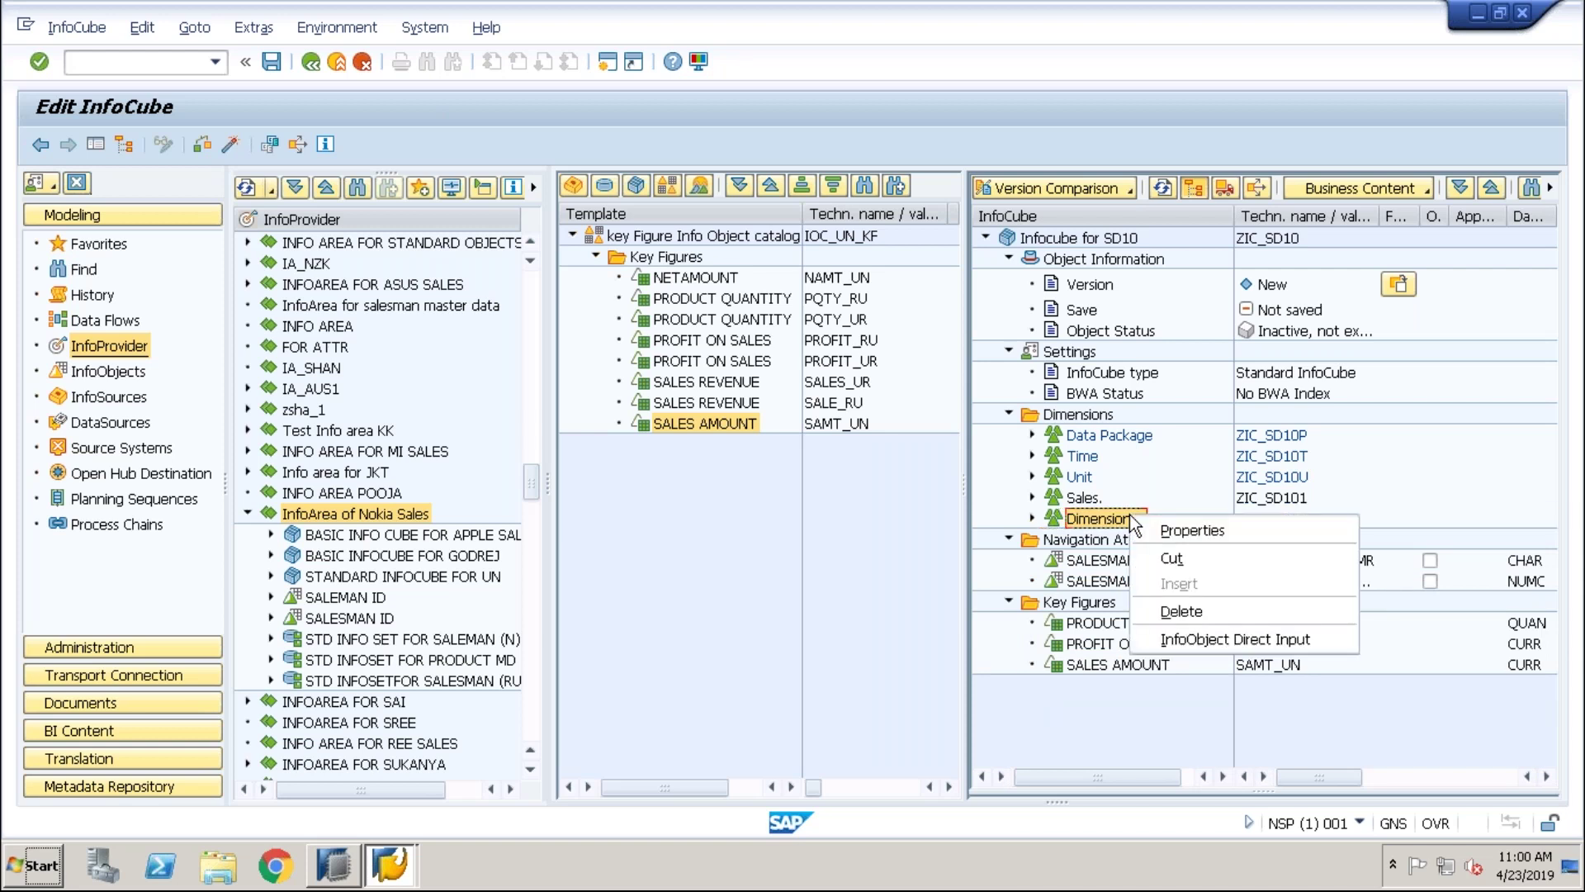
pyautogui.click(1177, 612)
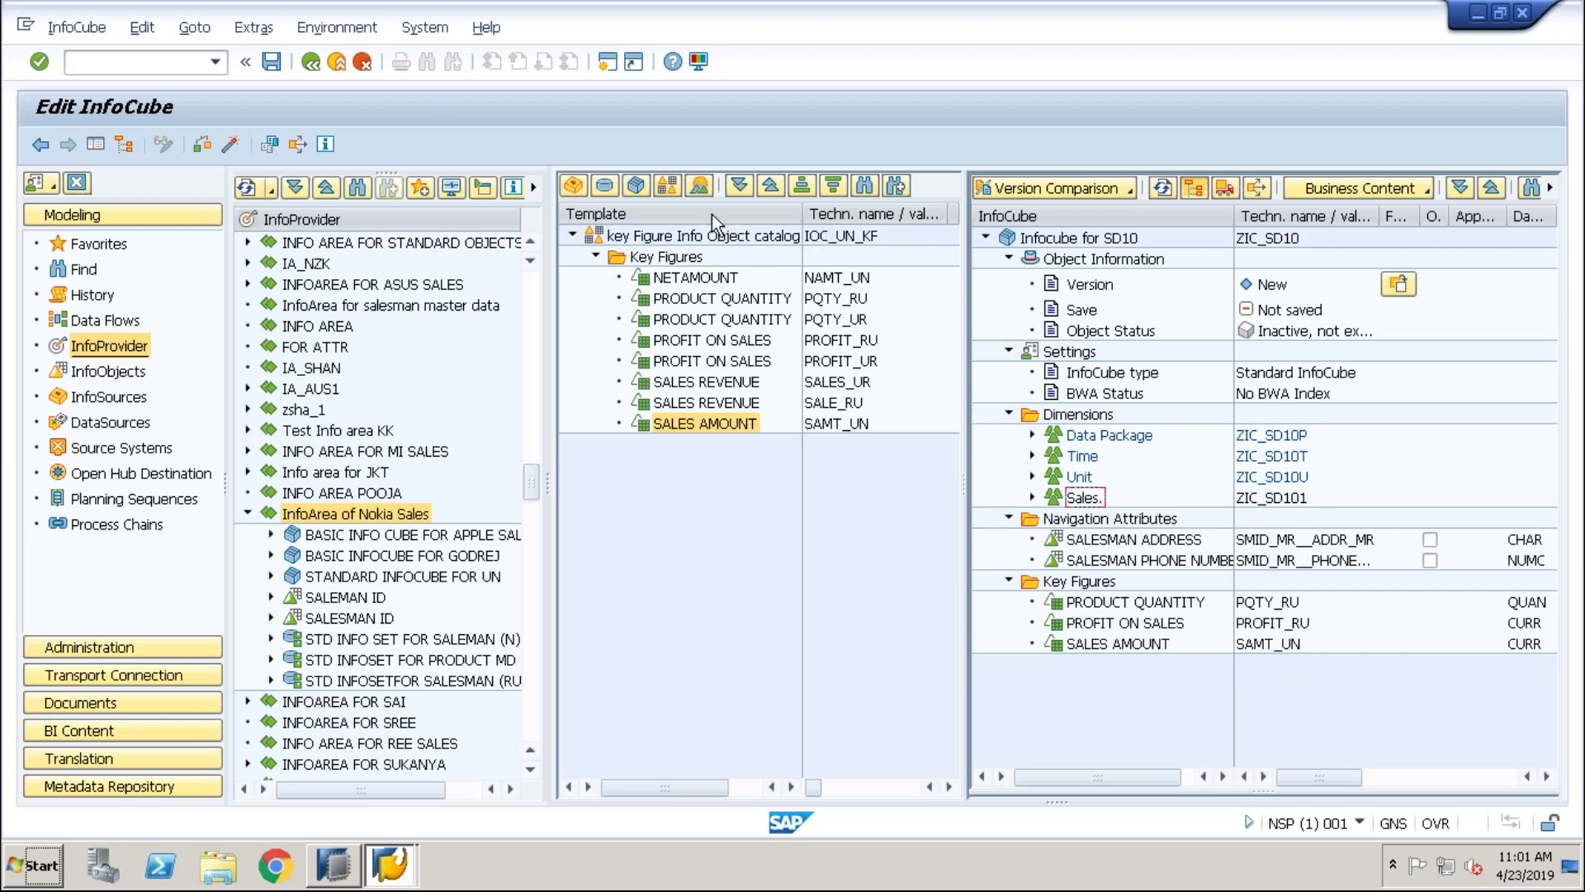
# Switch the template to the characteristic InfoObject catalog IOC_NO_CH and expand its Characteristics folder
pyautogui.click(665, 187)
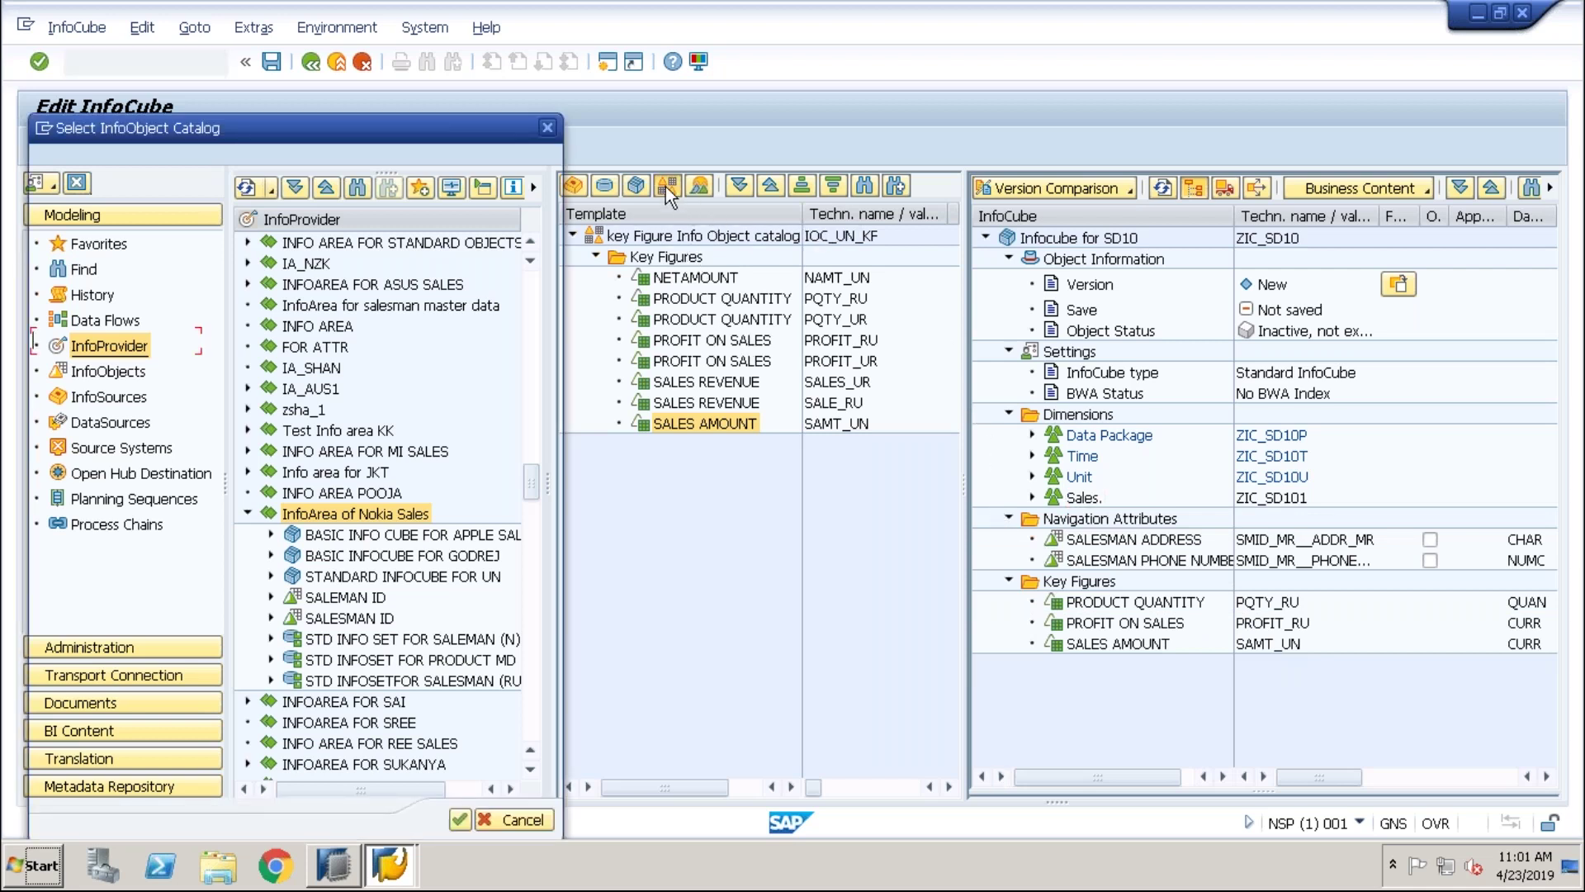
pyautogui.doubleClick(221, 317)
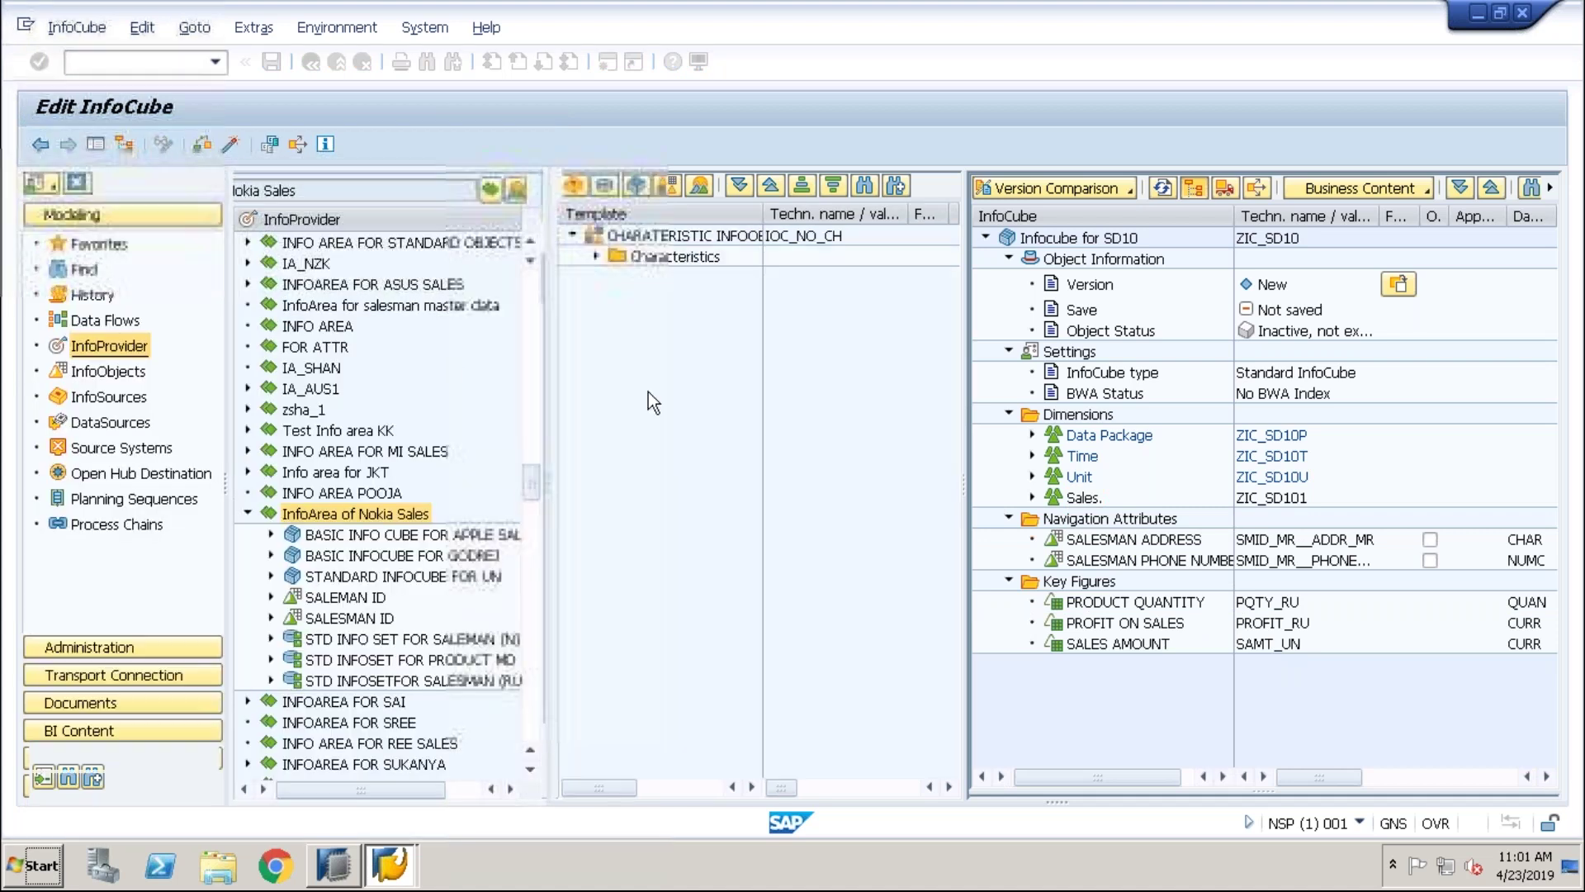
pyautogui.click(597, 257)
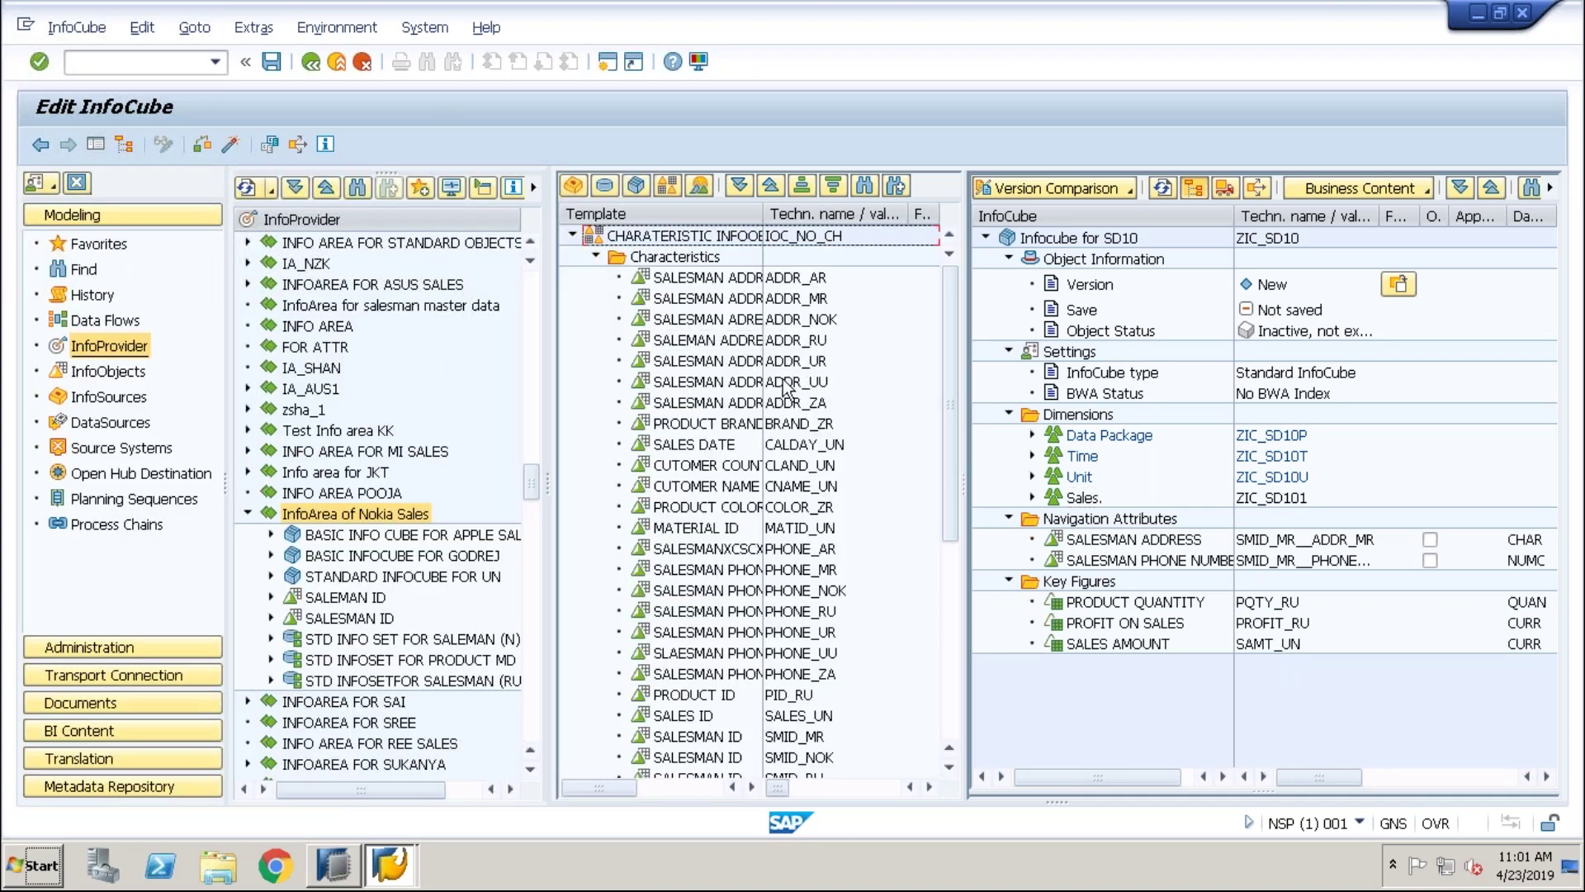
# Try to assign the characteristic SALES DATE (CALDAY_UN) to the Time dimension, and expand the Unit dimension
pyautogui.click(739, 421)
pyautogui.click(696, 445)
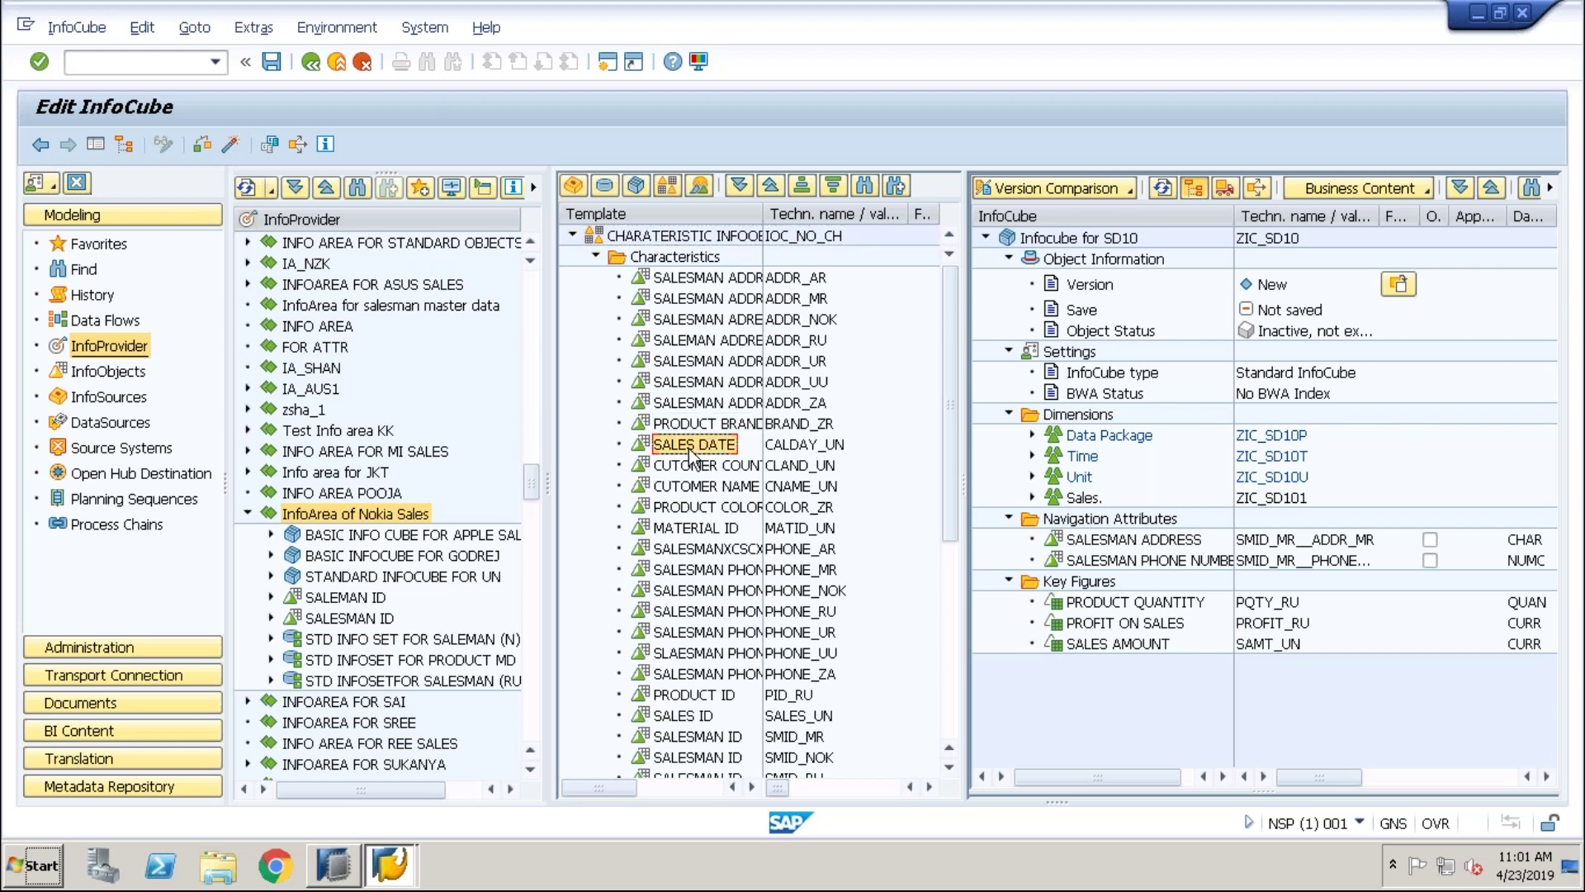
pyautogui.click(1033, 479)
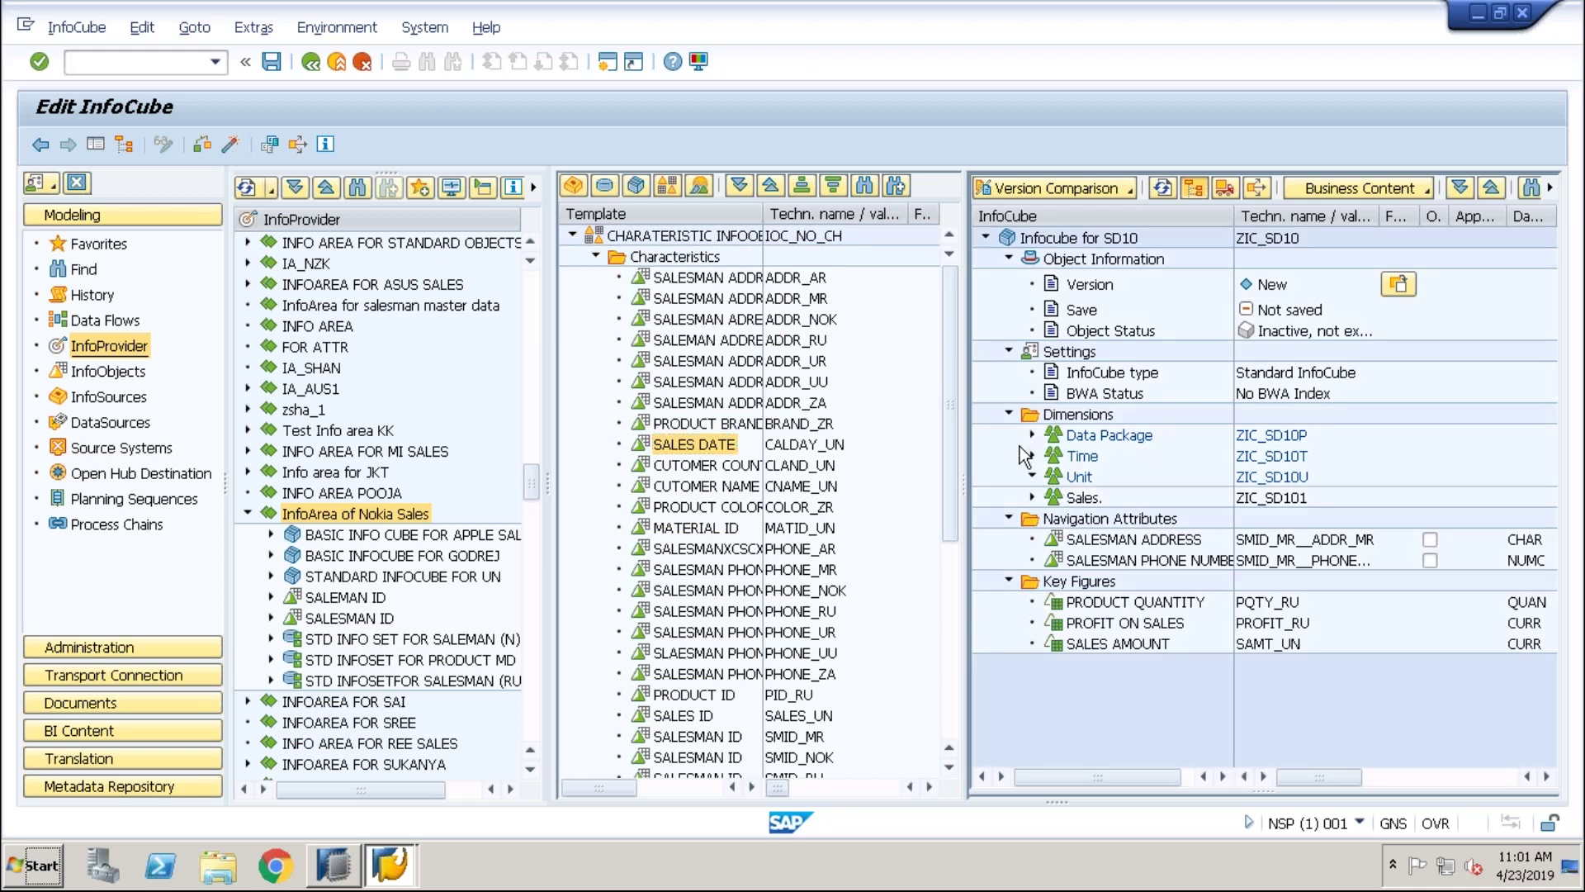
pyautogui.click(1032, 456)
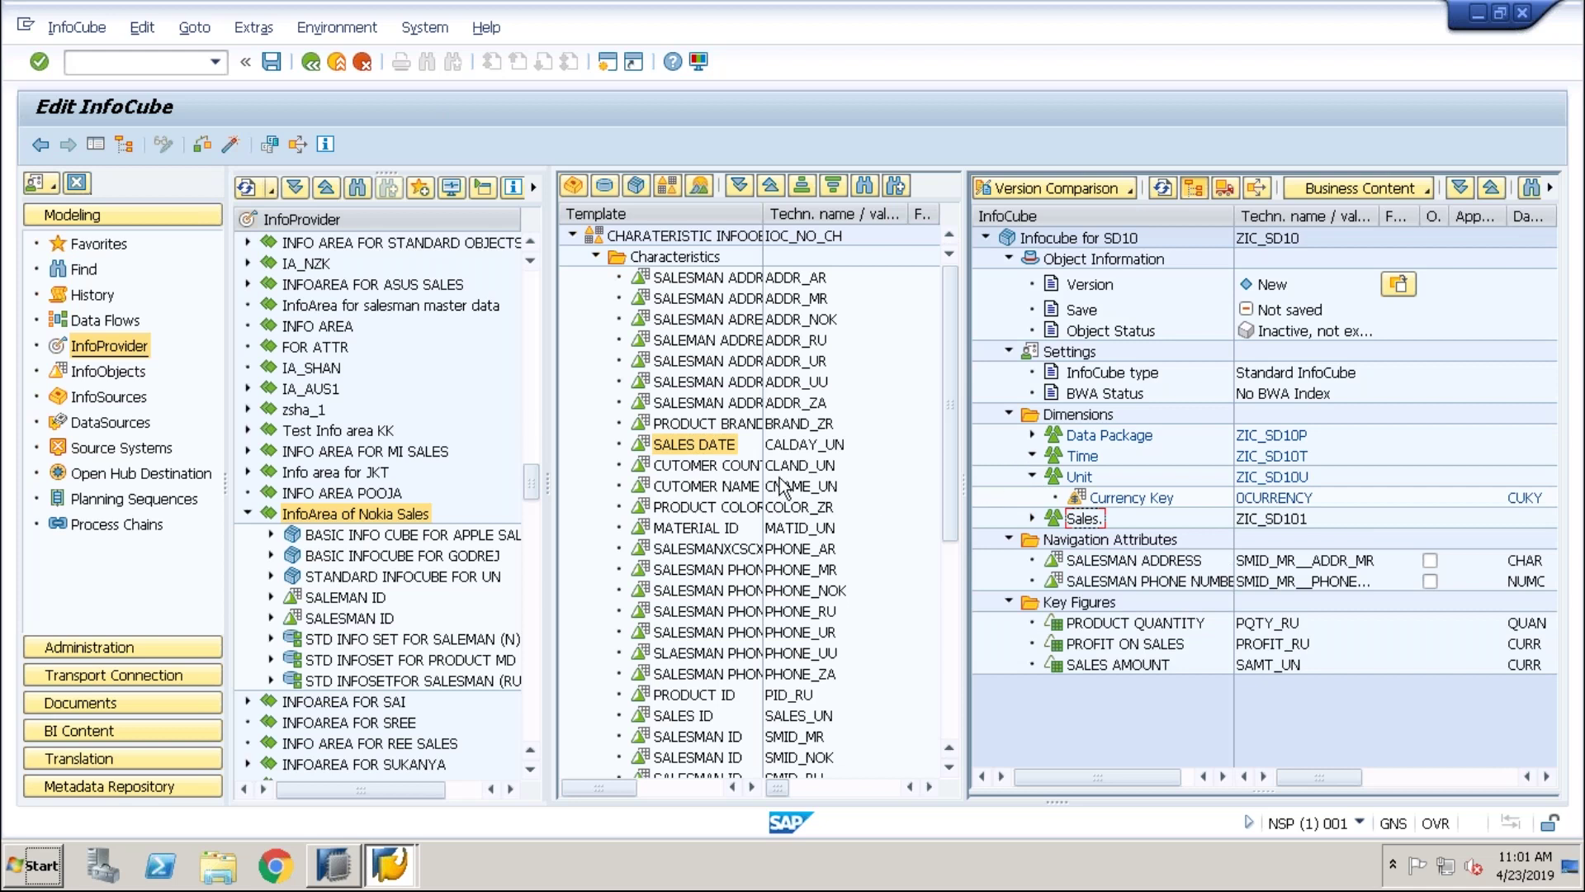
pyautogui.moveTo(694, 444); pyautogui.dragTo(1082, 455)
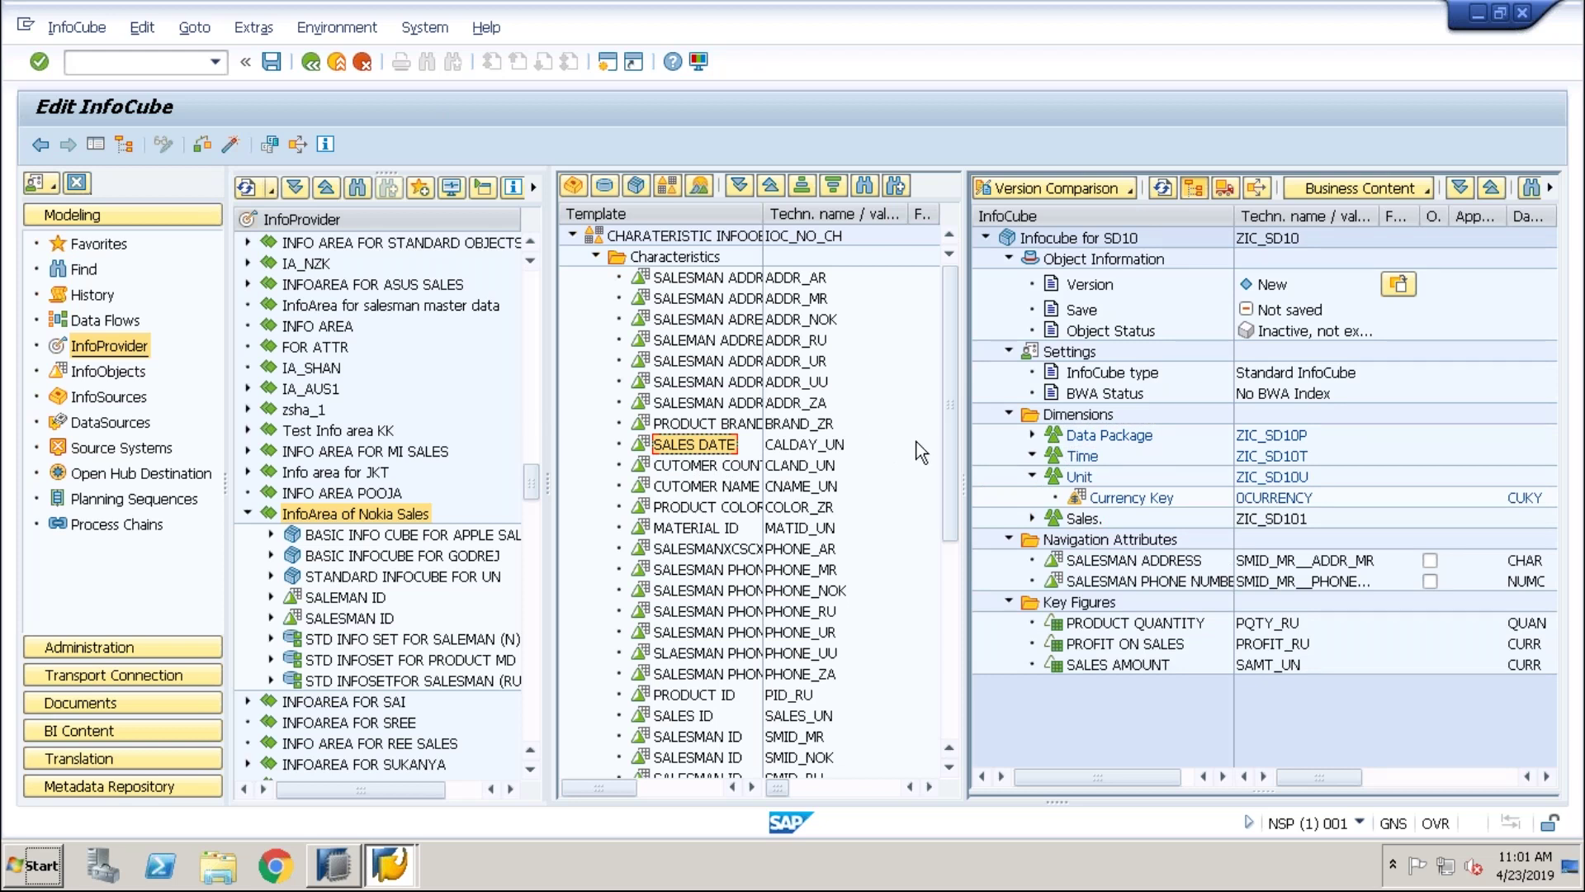
pyautogui.moveTo(933, 451); pyautogui.dragTo(1034, 462)
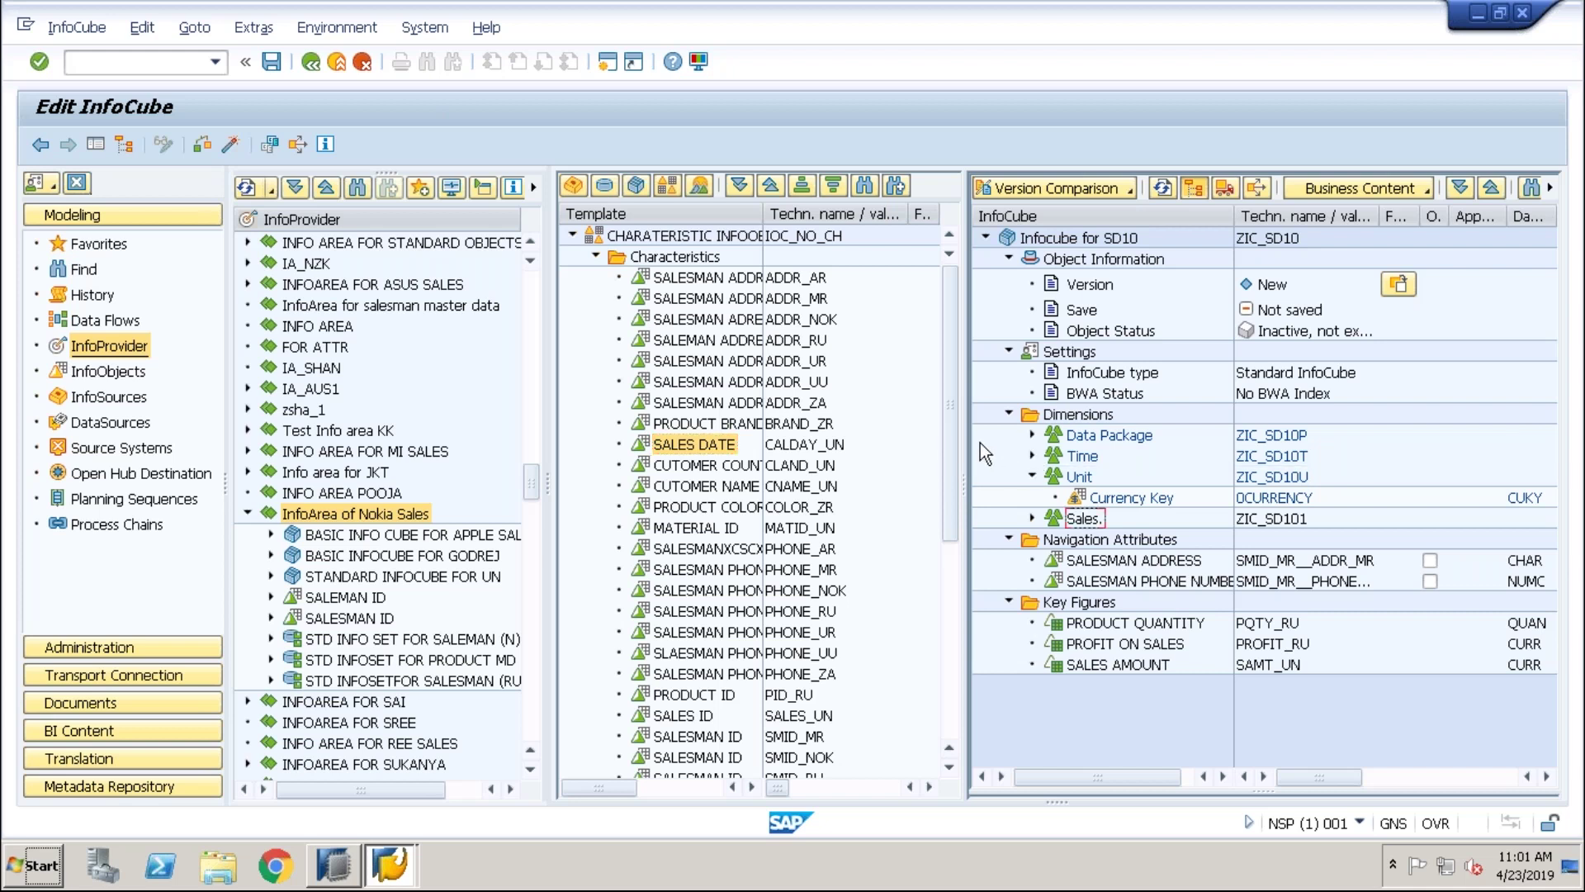
# Check the InfoCube ZIC_SD10 for consistency and activate it
pyautogui.moveTo(953, 417); pyautogui.dragTo(954, 300)
pyautogui.click(204, 143)
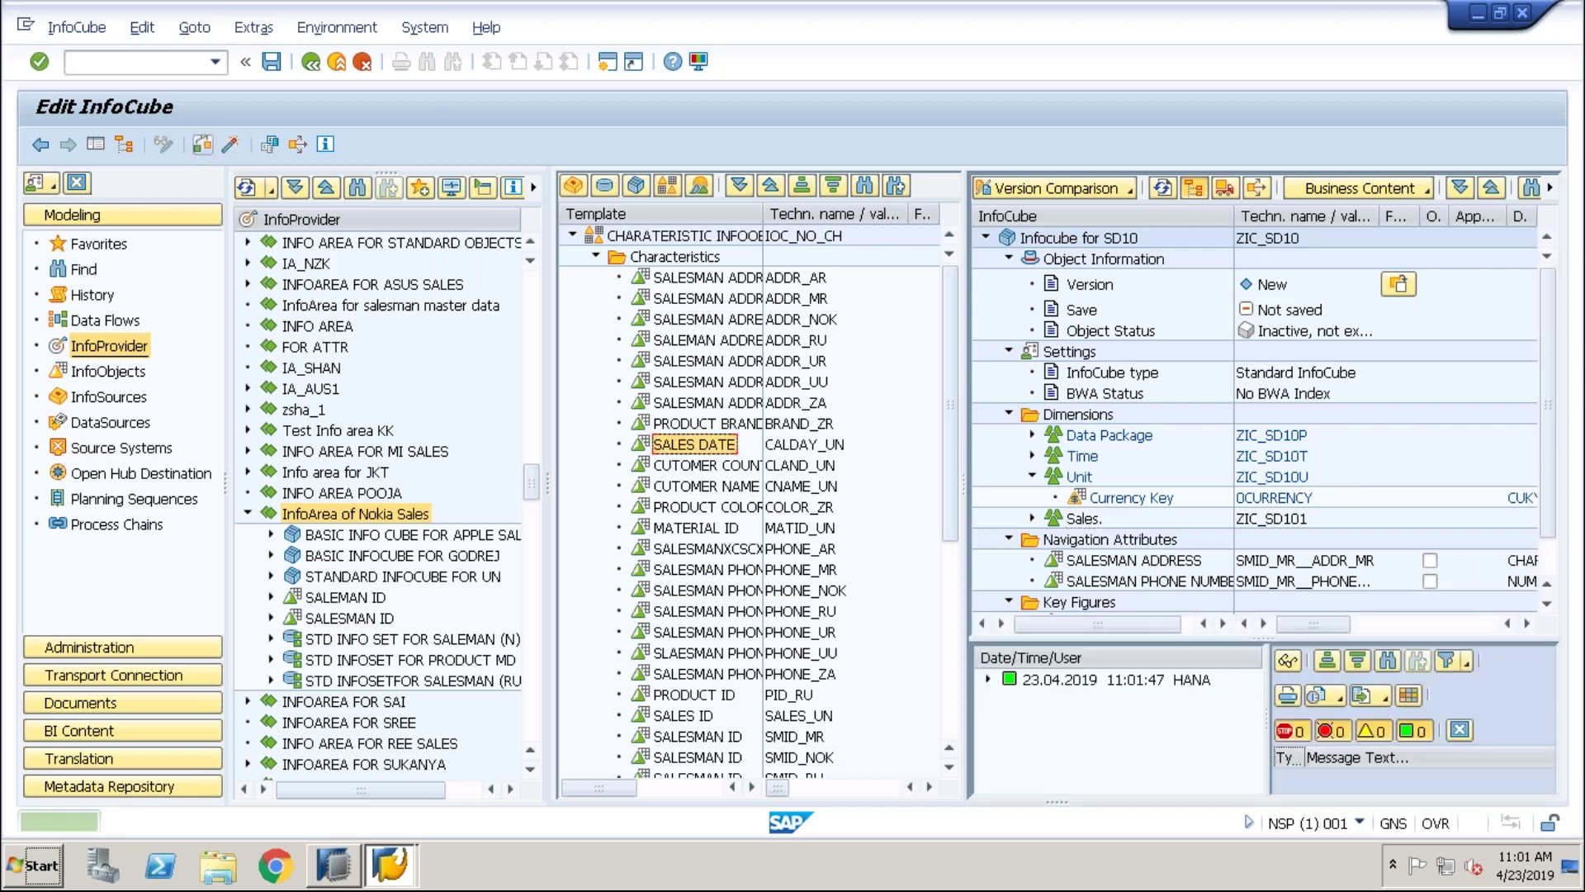
pyautogui.click(228, 146)
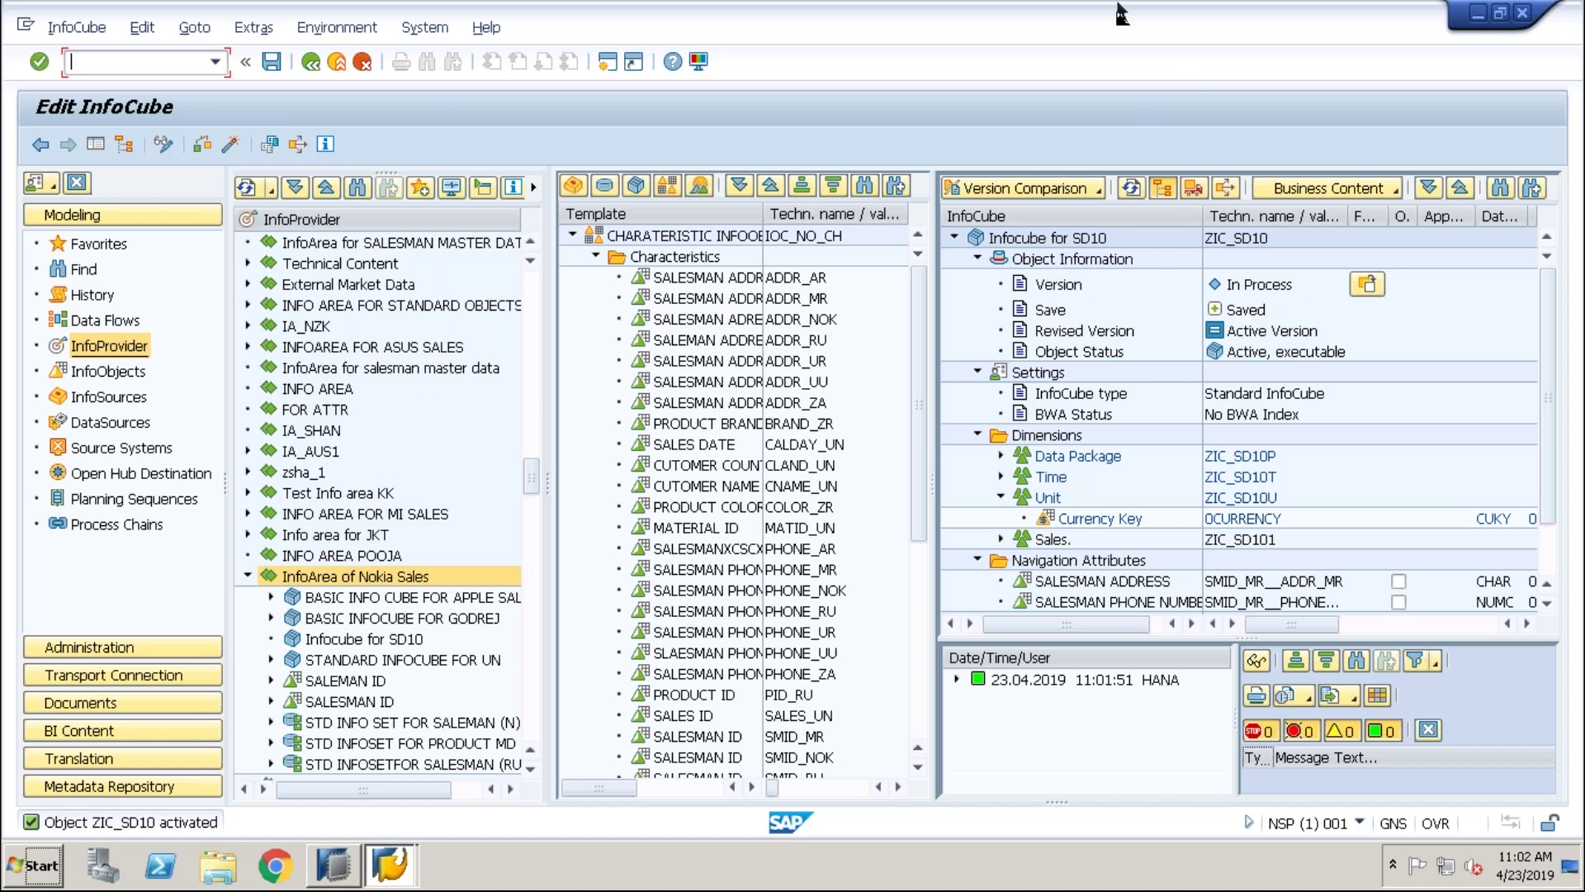
# Close the remote desktop connection and confirm disconnecting the session
pyautogui.click(635, 14)
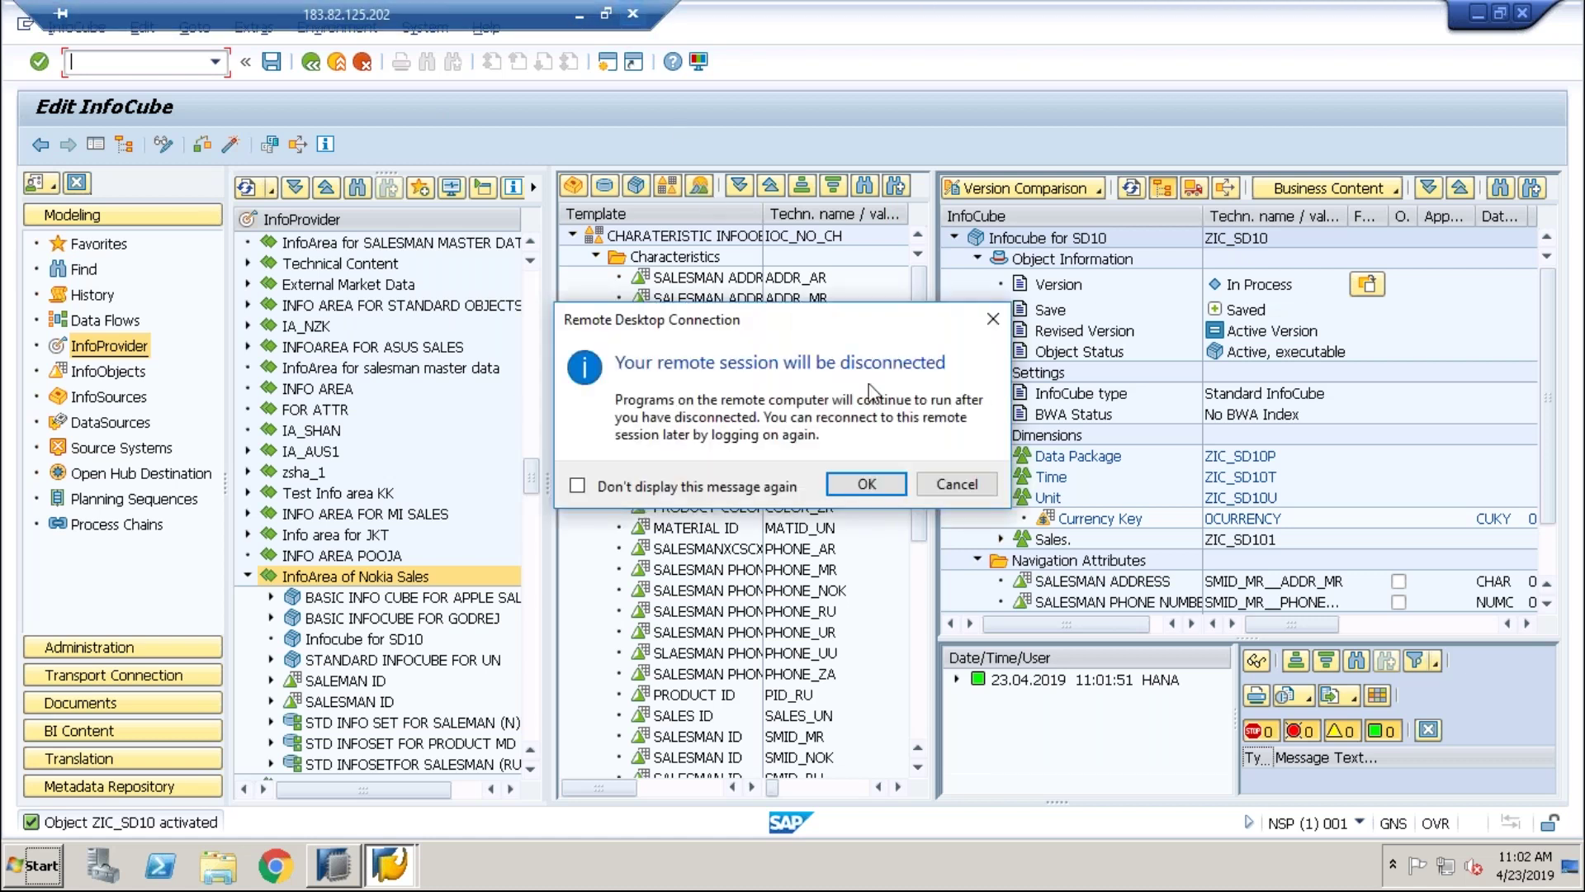
pyautogui.click(875, 484)
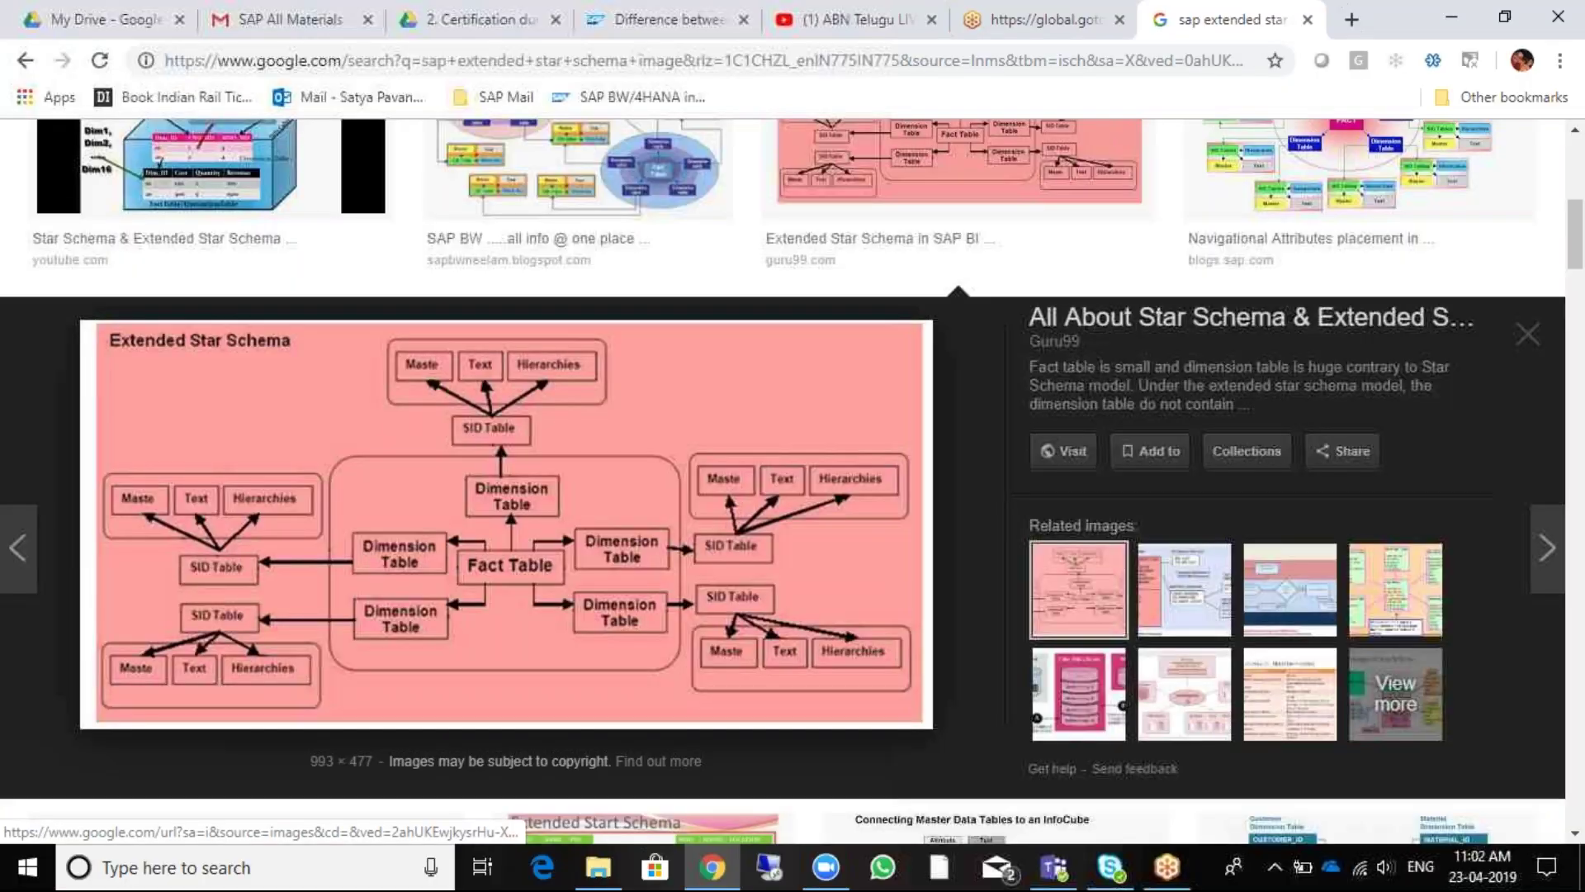